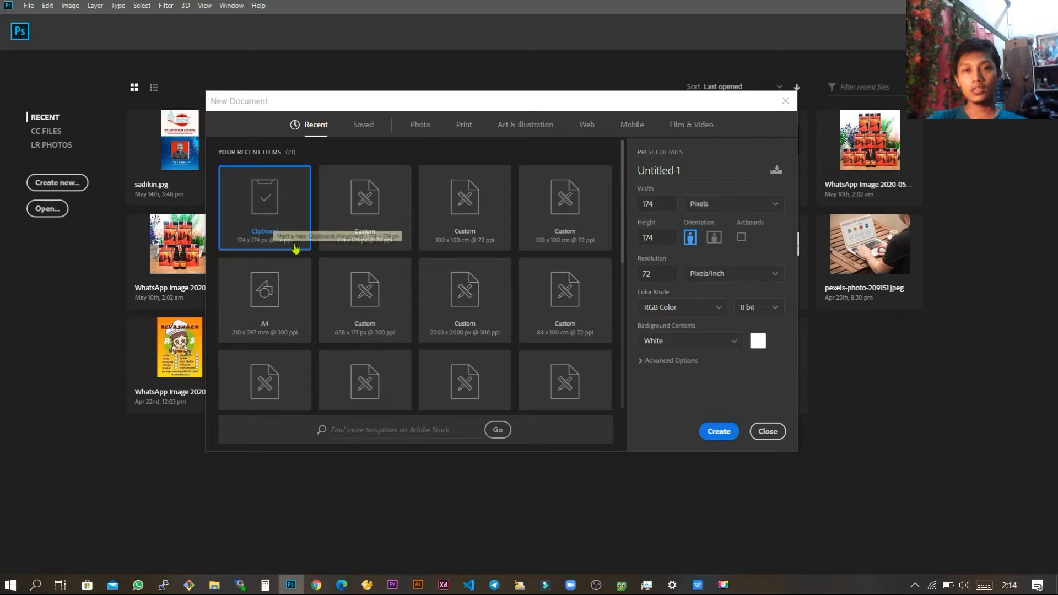
# Step: Choose the Print presets for the new document and set its width and height to 100 centimeters each
pyautogui.click(374, 127)
pyautogui.click(420, 126)
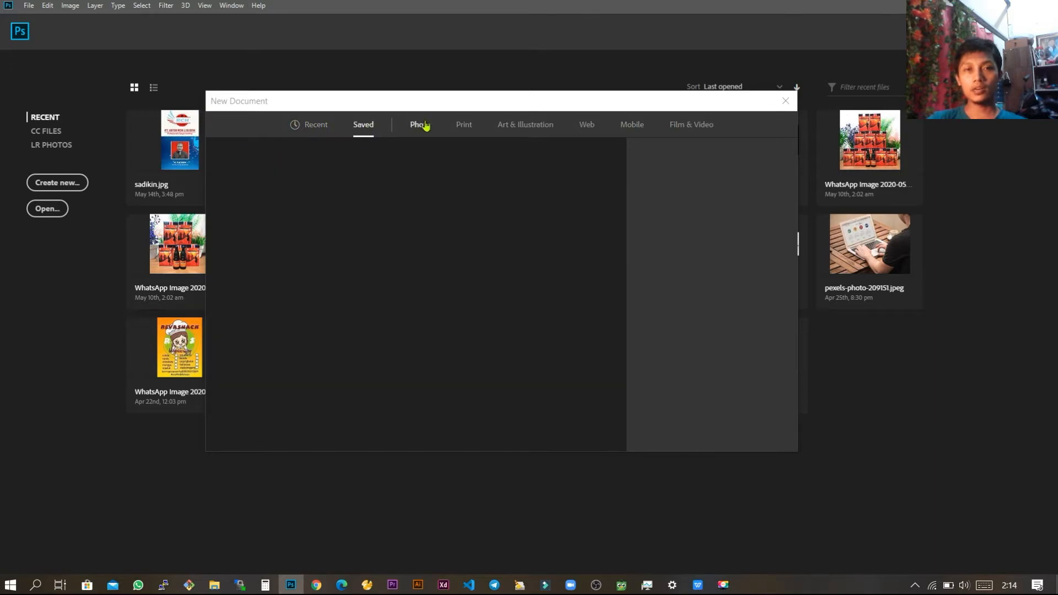
pyautogui.click(460, 126)
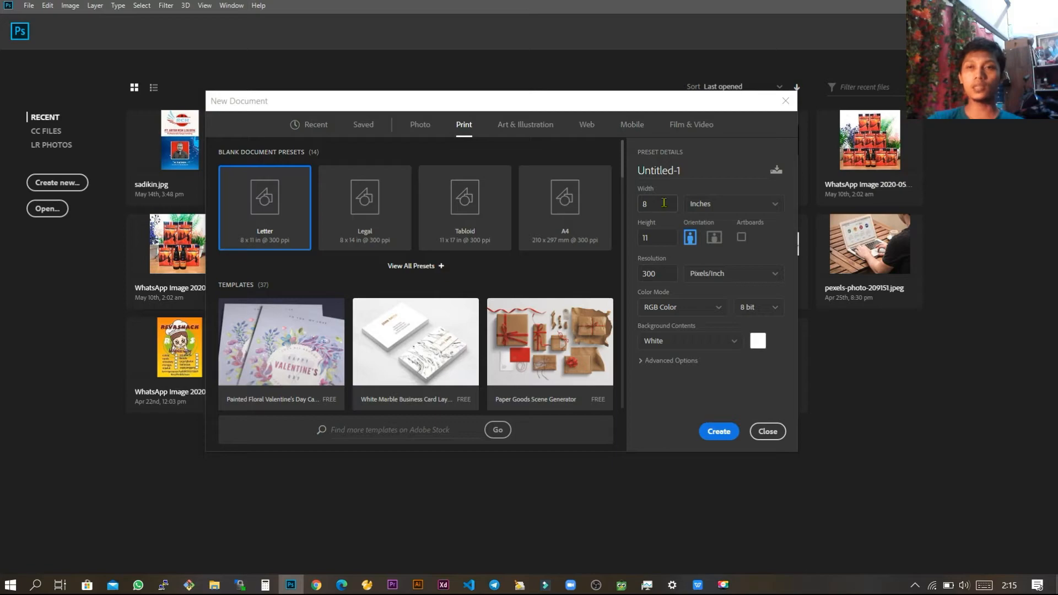
pyautogui.click(714, 204)
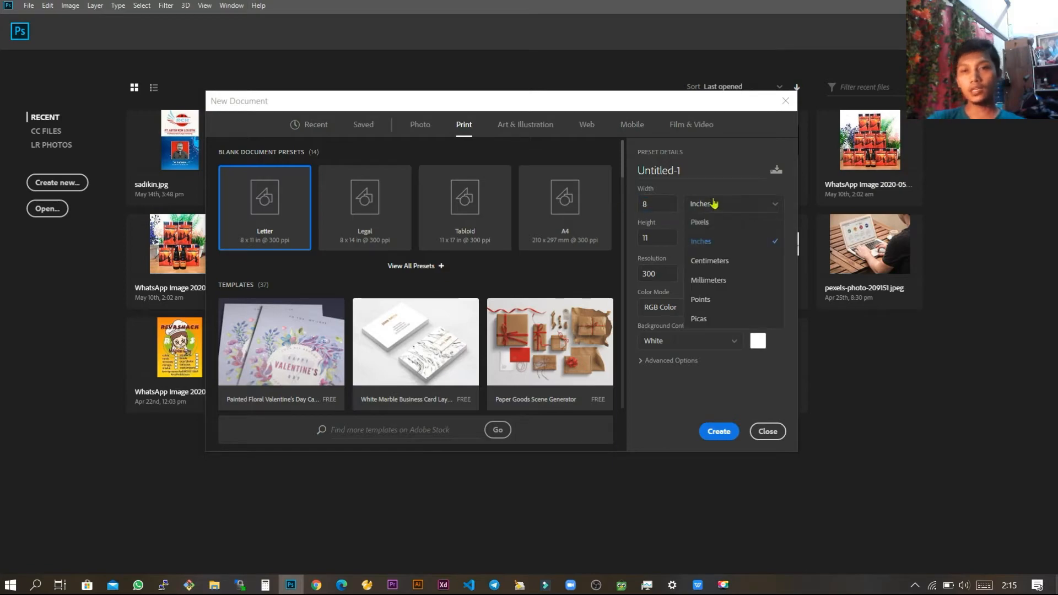
pyautogui.click(710, 261)
pyautogui.hotkey('ctrl', 'a')
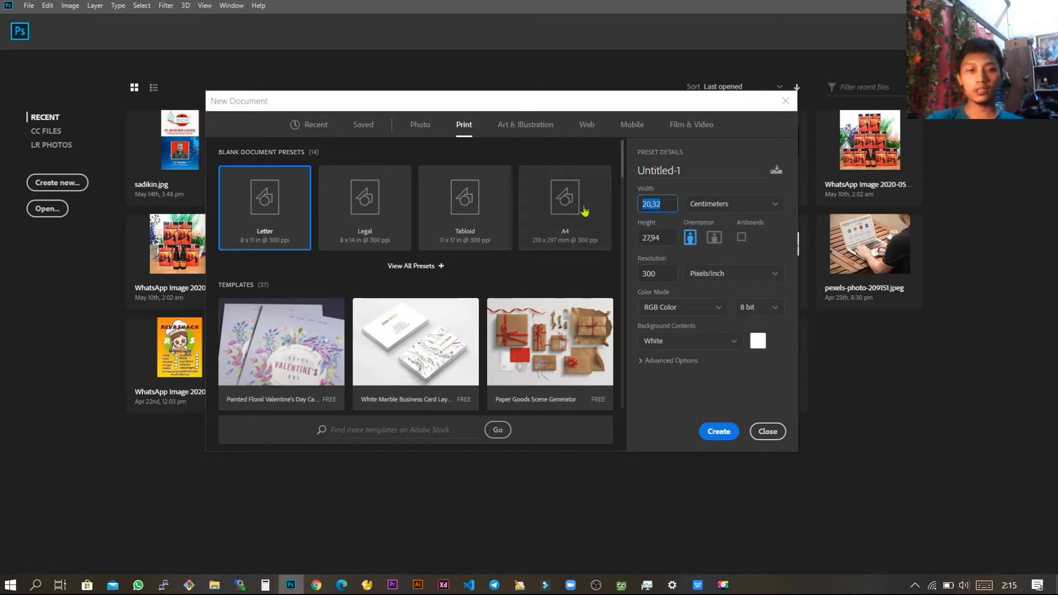
pyautogui.write('10')
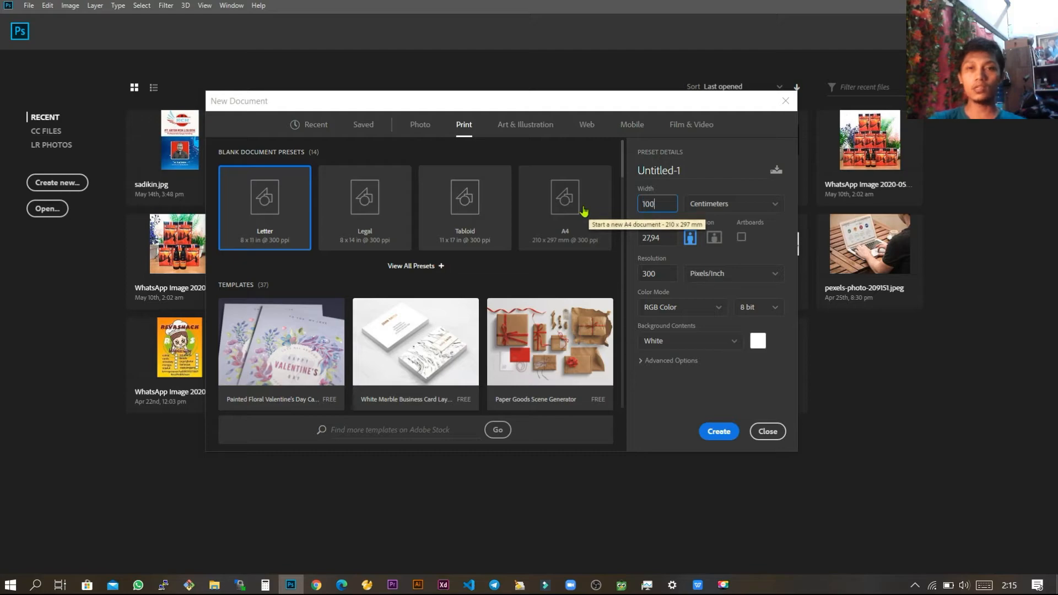
pyautogui.write('0')
pyautogui.click(646, 236)
pyautogui.write('100')
# Step: Set the resolution to 72 pixels/inch, keep the color mode as RGB Color, and create the document
pyautogui.click(659, 271)
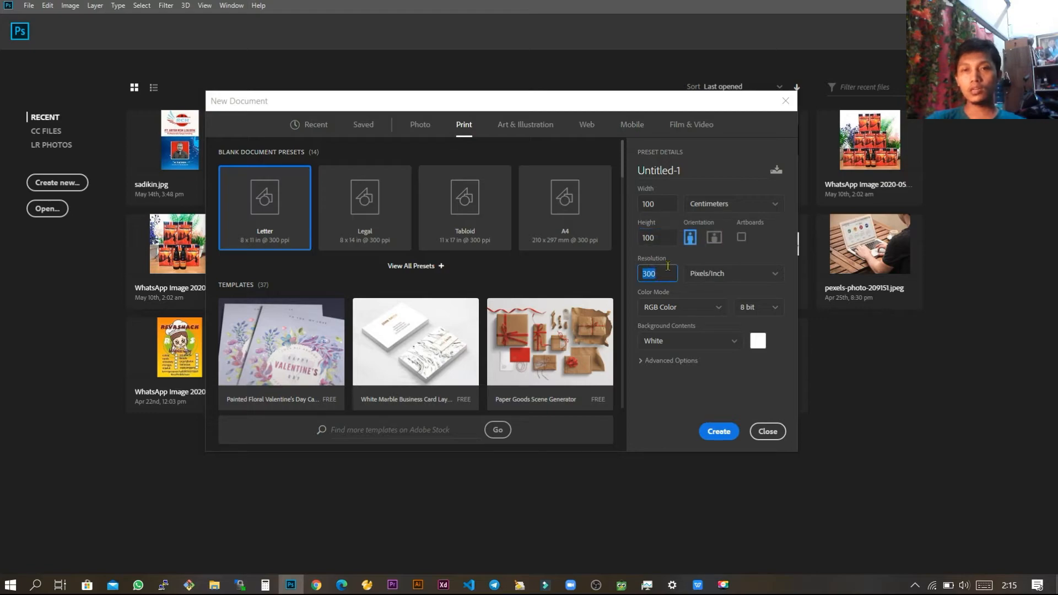
pyautogui.write('72')
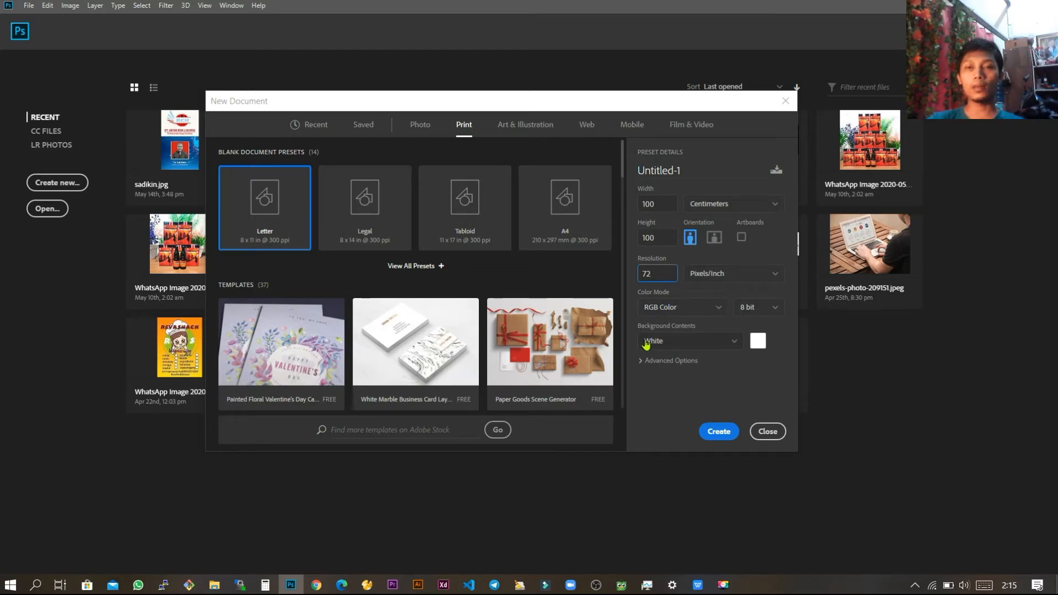
pyautogui.moveTo(660, 270); pyautogui.dragTo(623, 270)
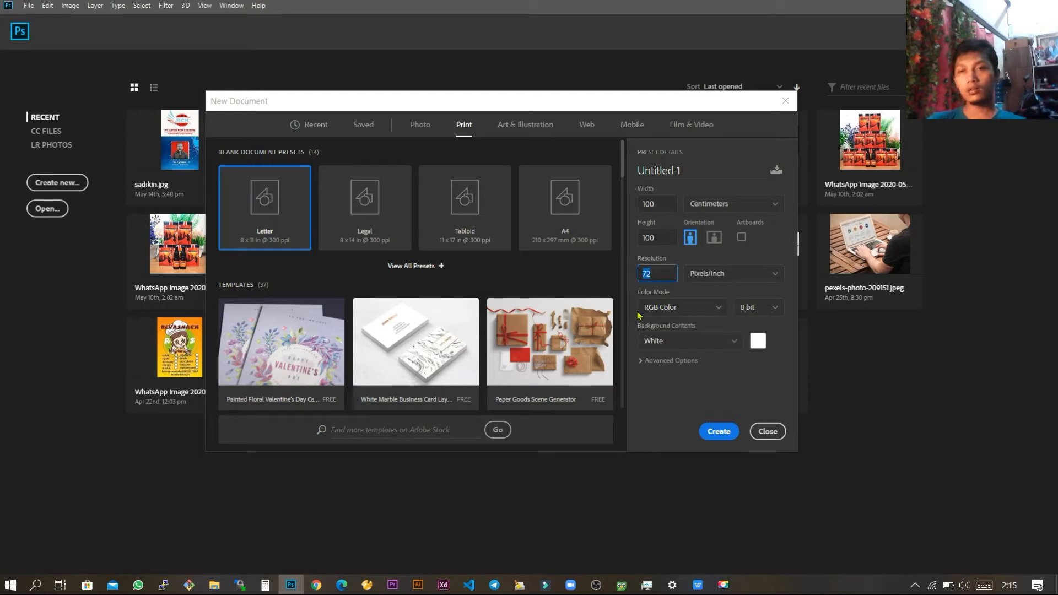
pyautogui.click(657, 273)
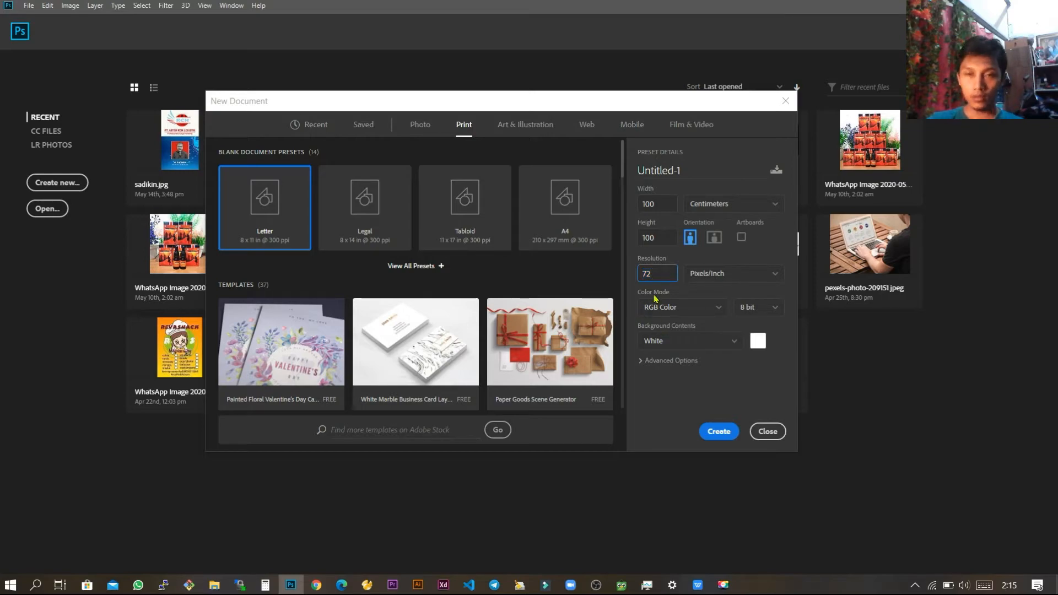
pyautogui.click(683, 311)
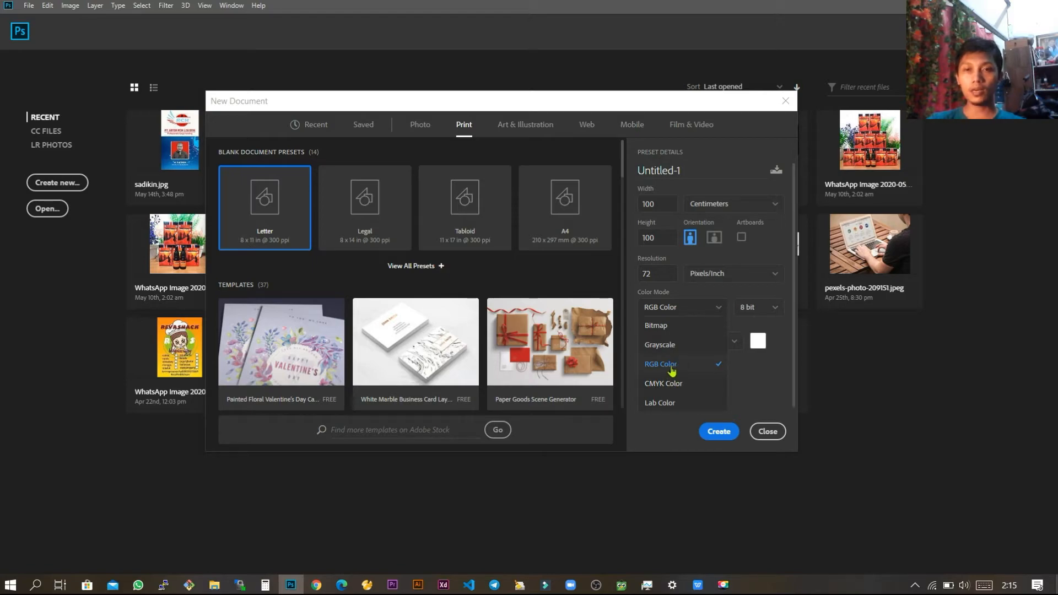
pyautogui.click(672, 370)
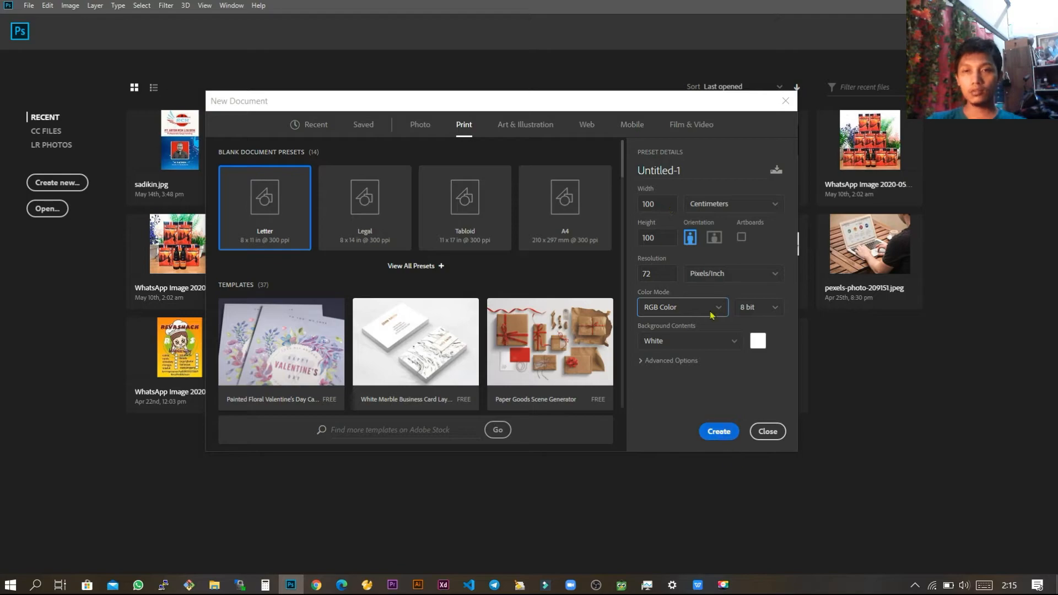
pyautogui.click(712, 428)
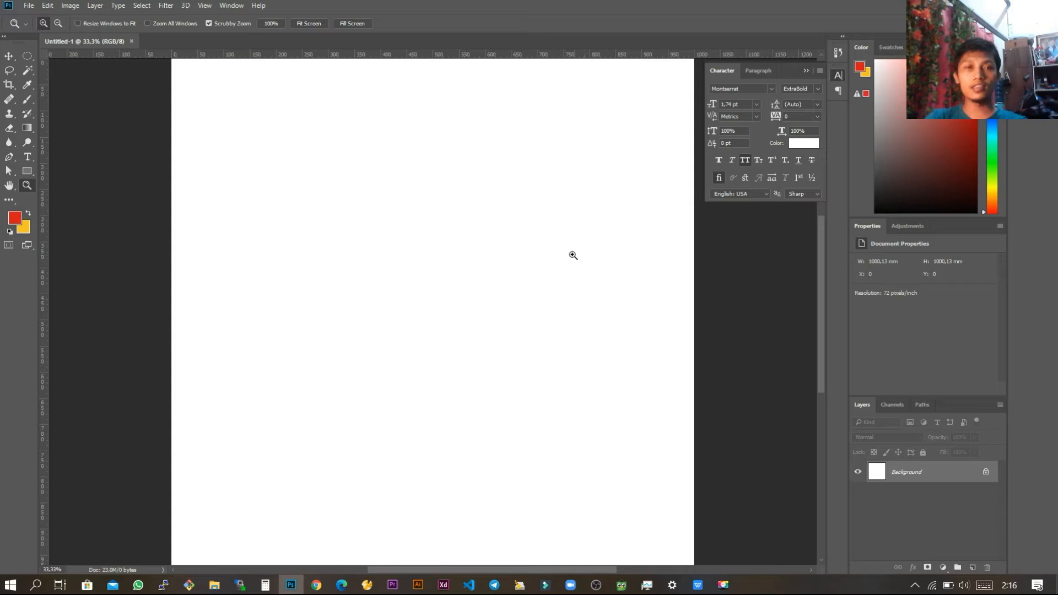
# Step: Zoom in and out of the blank canvas and pan across it to examine different areas
pyautogui.keyDown('alt'); pyautogui.click(525, 272); pyautogui.keyUp('alt')
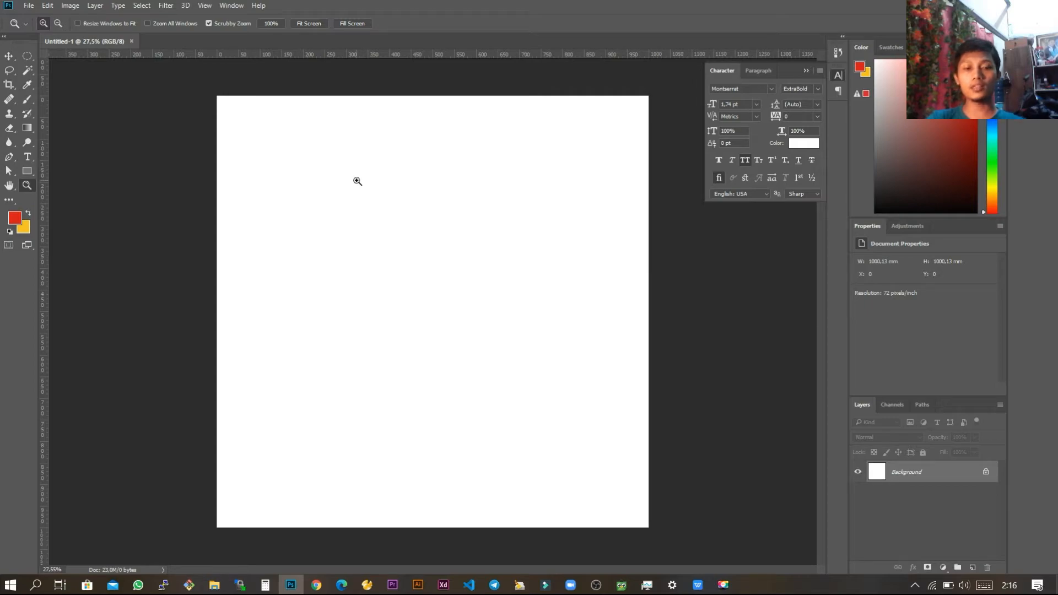
pyautogui.press('alt')
pyautogui.press('ctrl')
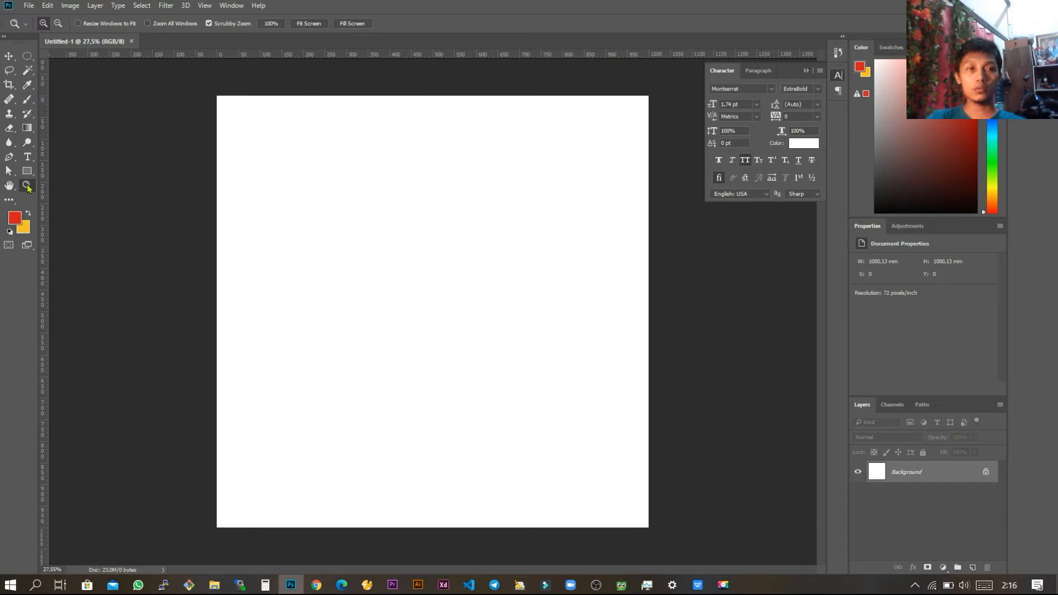
pyautogui.click(428, 229)
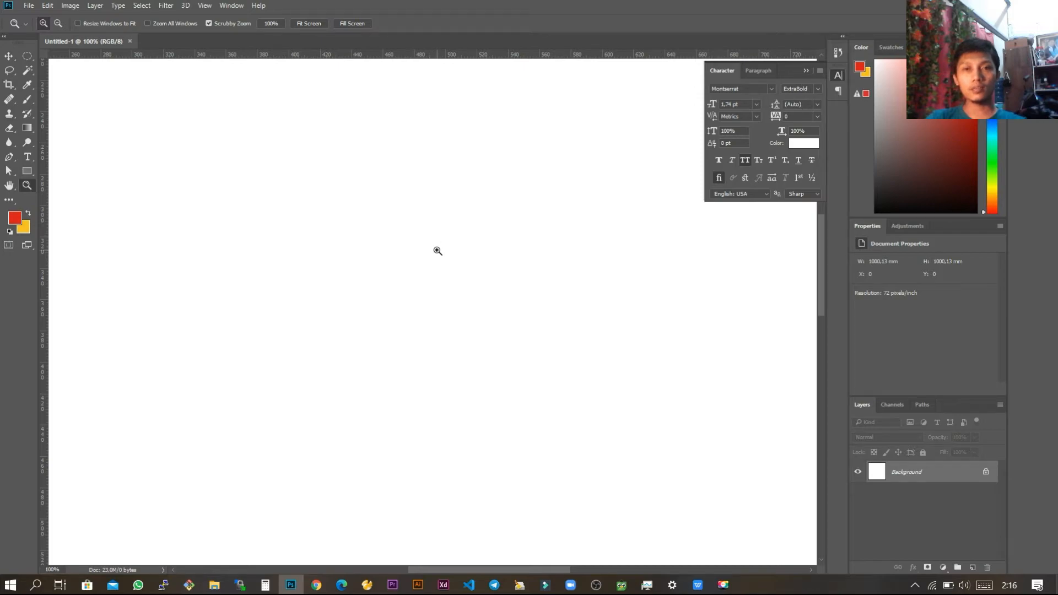
pyautogui.moveTo(489, 182); pyautogui.dragTo(439, 296)
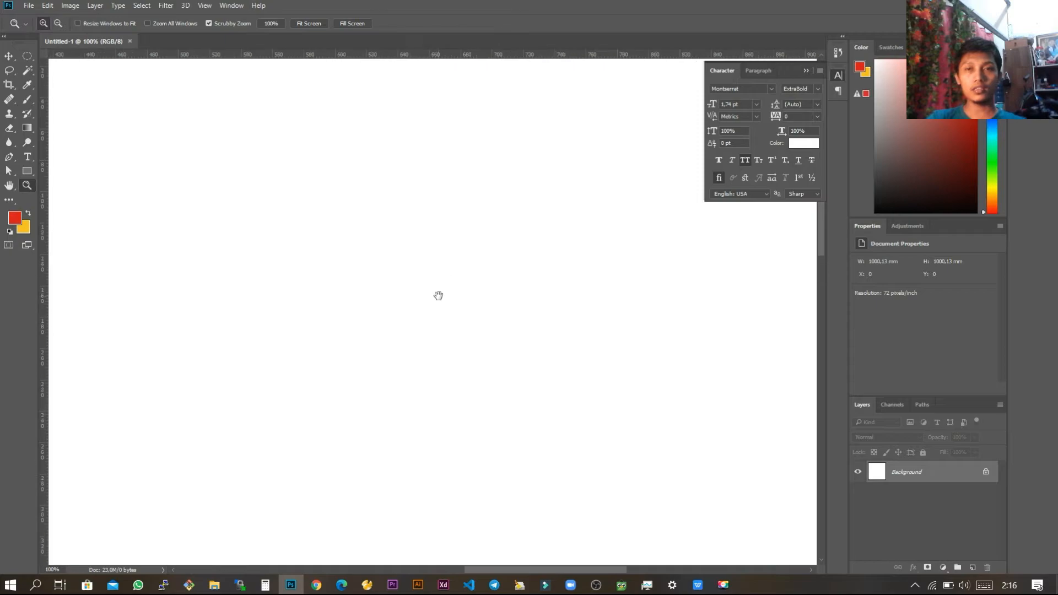
pyautogui.scroll(-4, 456, 275)
pyautogui.scroll(-2, 457, 274)
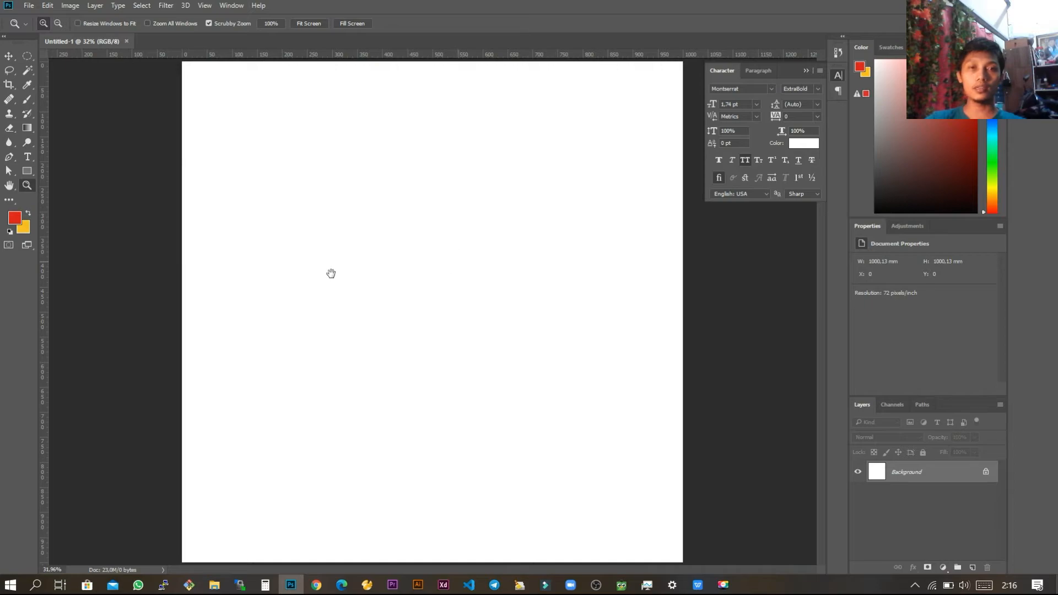
pyautogui.scroll(2, 360, 272)
pyautogui.moveTo(361, 255); pyautogui.dragTo(394, 319)
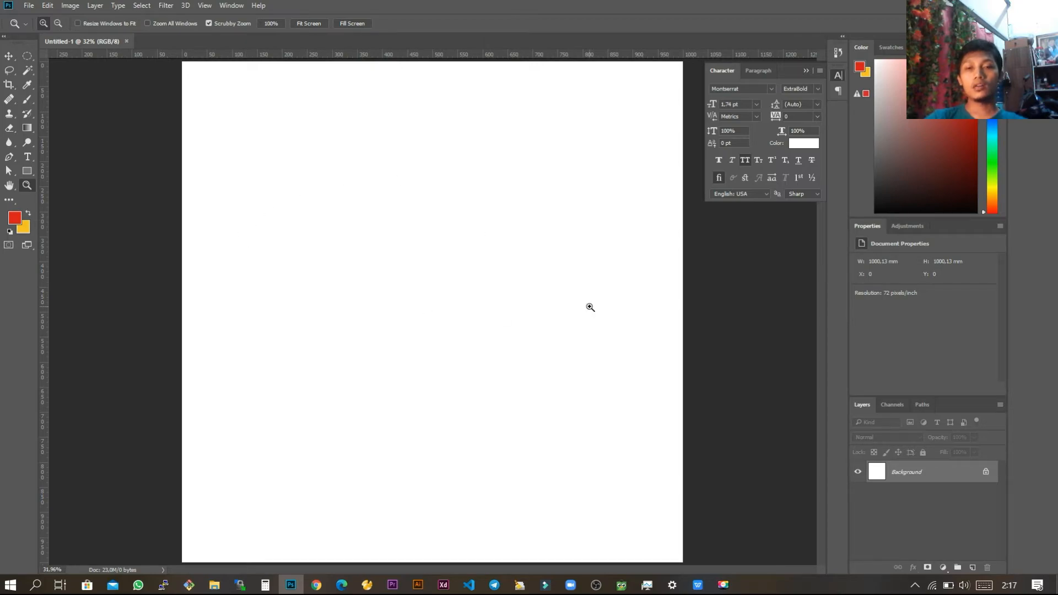
# Step: Switch to the WPS Office presentation to view slide 2 about layers, and return to Photoshop
pyautogui.hotkey('alt', 'Tab')
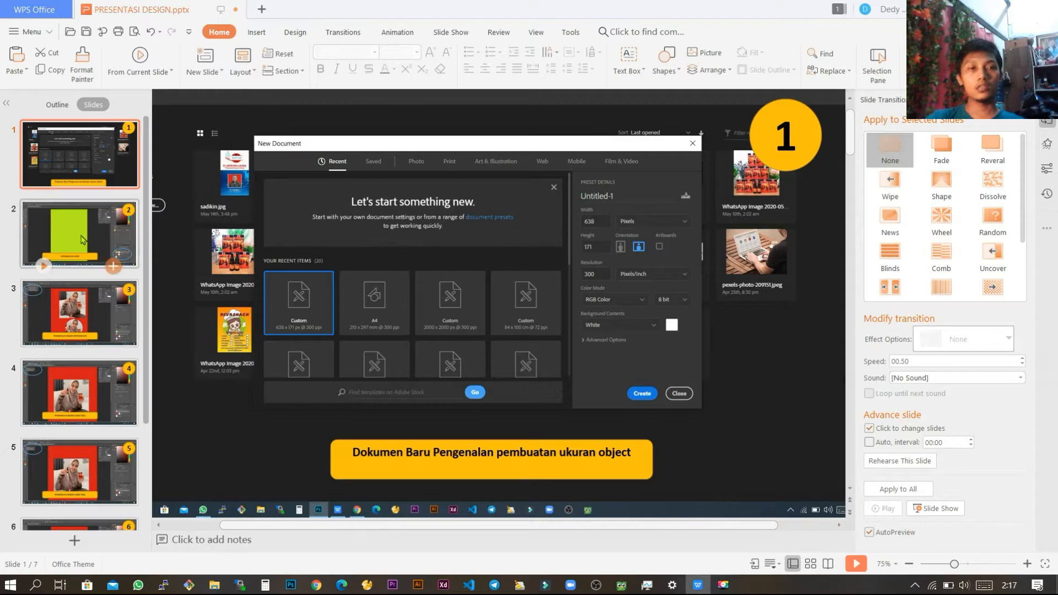
pyautogui.click(108, 259)
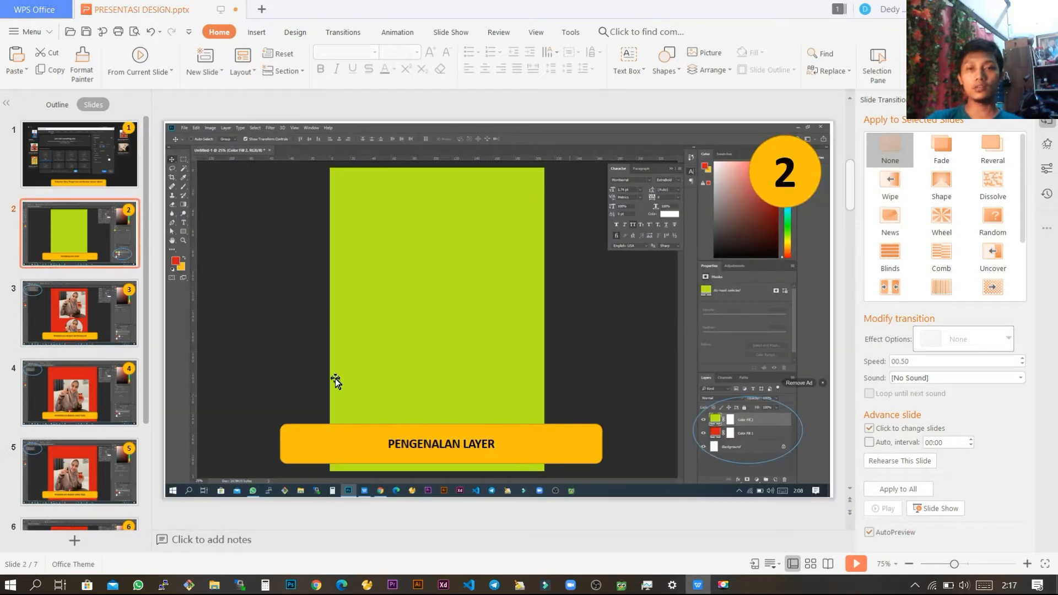
pyautogui.hotkey('alt', 'Tab')
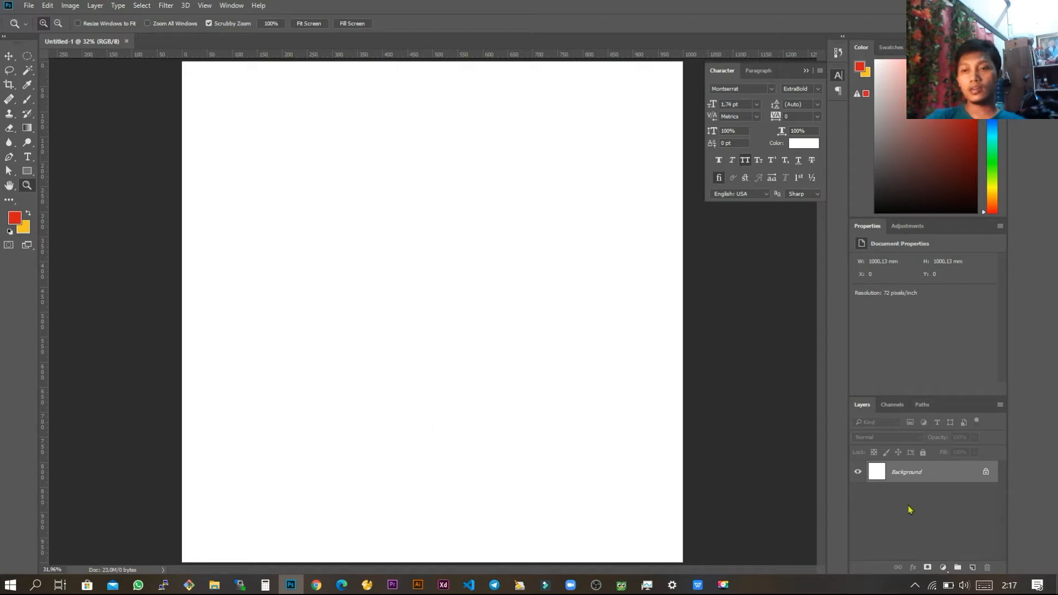
# Step: Add a new layer above the background and make it a red Solid Color fill (#d31711)
pyautogui.click(972, 568)
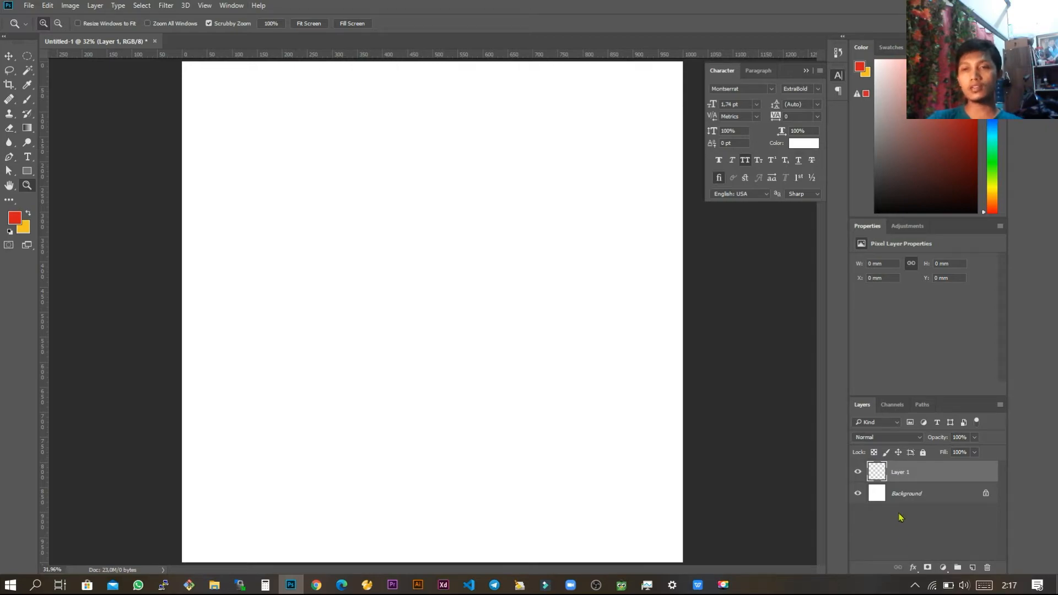
pyautogui.click(943, 567)
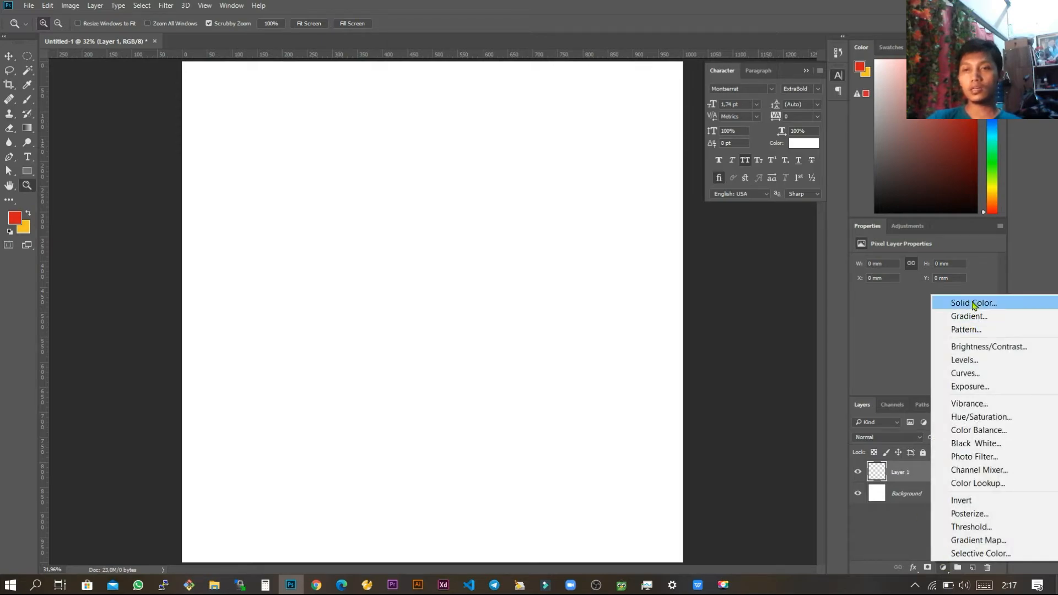
pyautogui.click(973, 303)
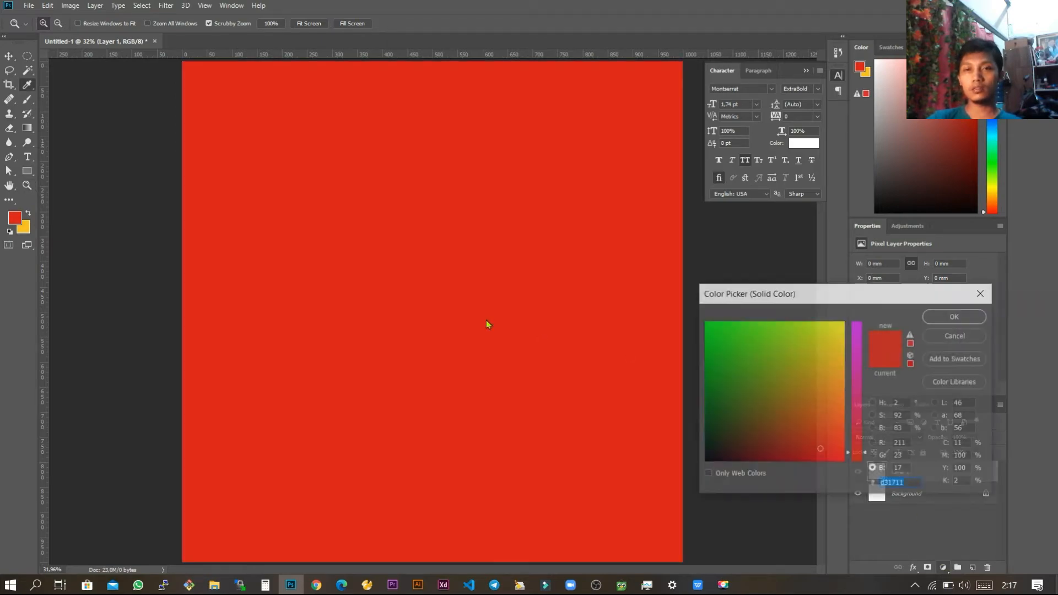
pyautogui.click(940, 317)
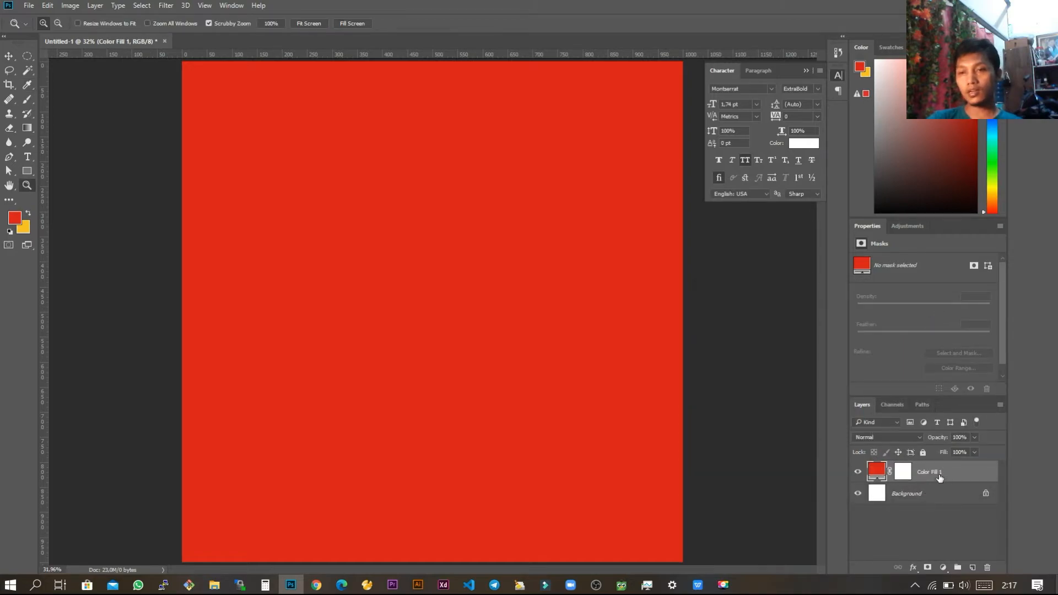
# Step: Add another layer above the red fill and make it a green Solid Color fill
pyautogui.click(972, 567)
pyautogui.click(943, 568)
pyautogui.click(957, 304)
pyautogui.moveTo(776, 334); pyautogui.dragTo(752, 343)
pyautogui.click(952, 320)
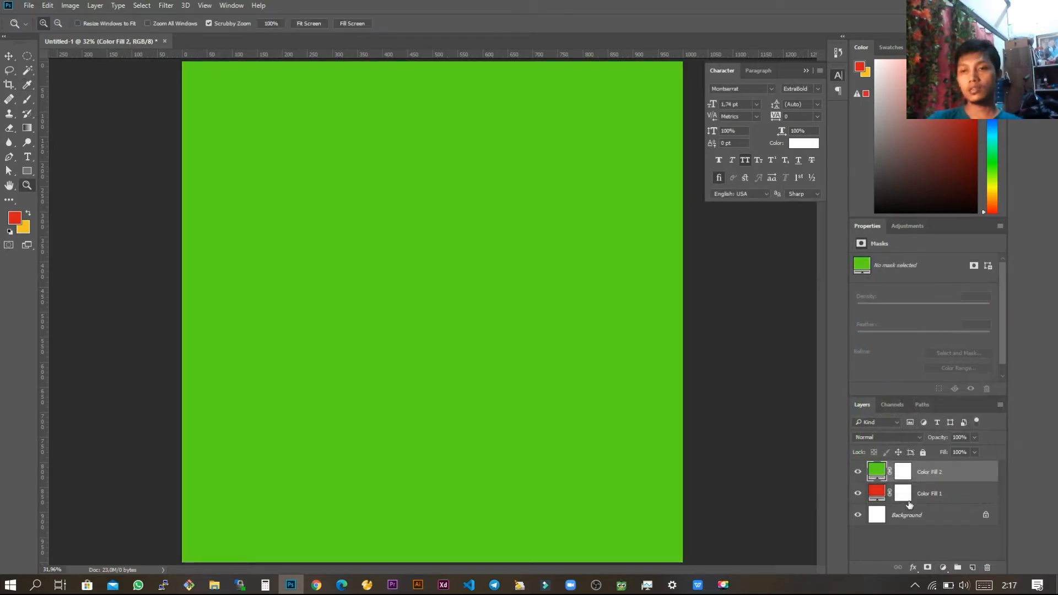
# Step: Move the red fill layer above the green fill layer in the stacking order
pyautogui.click(934, 493)
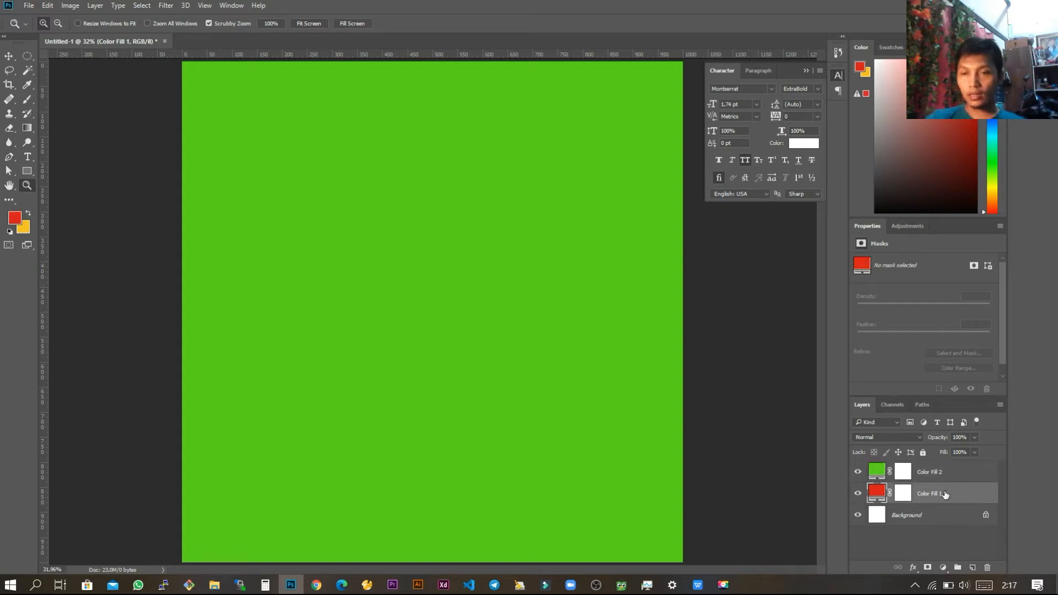
pyautogui.click(945, 475)
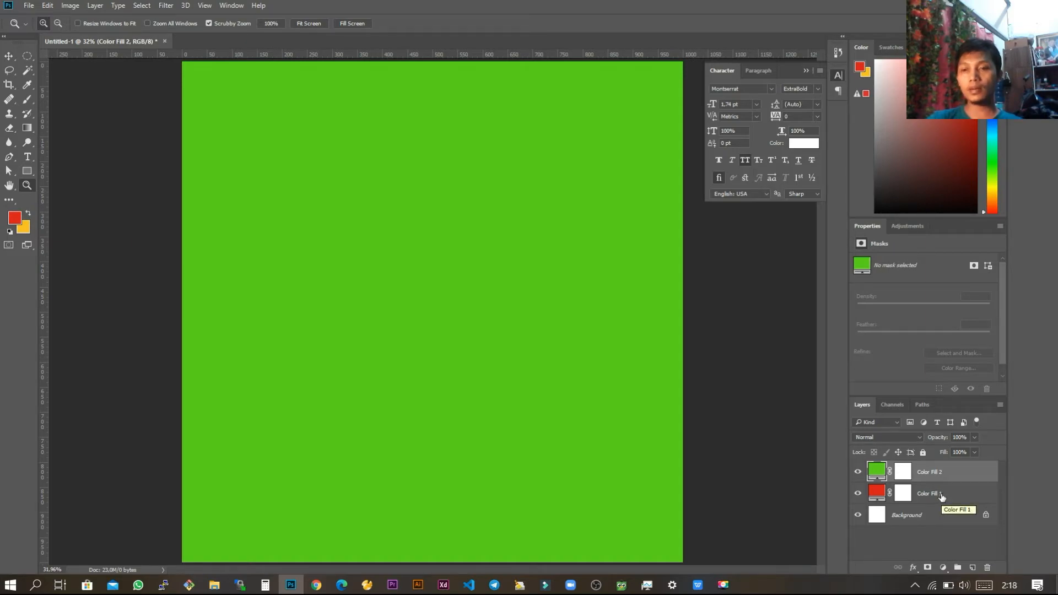
pyautogui.moveTo(942, 499); pyautogui.dragTo(959, 469)
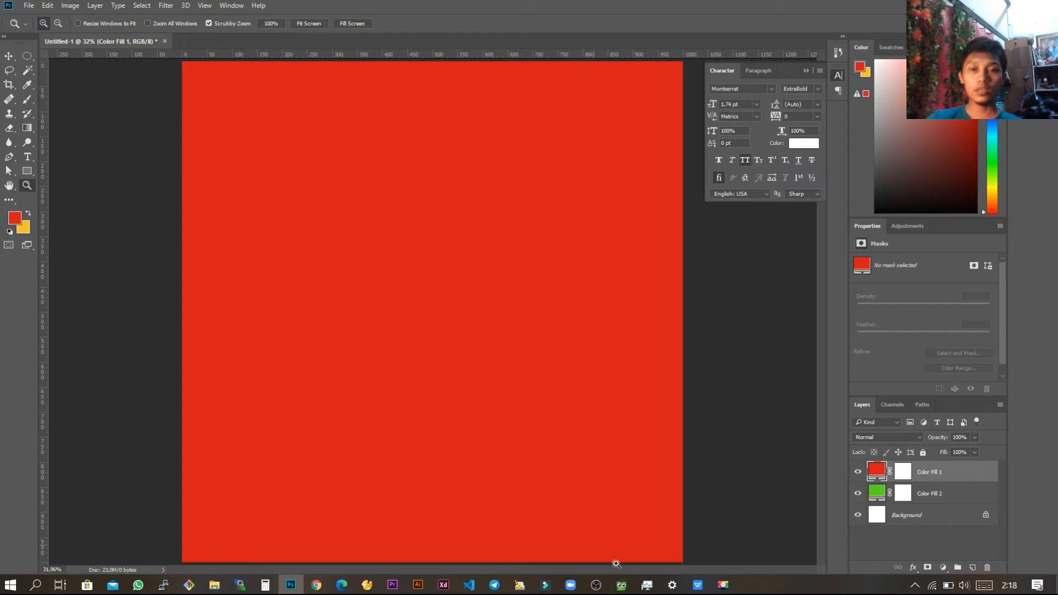
# Step: Switch to the WPS Office presentation and view slide 3 about rectangular selection
pyautogui.hotkey('alt', 'Tab')
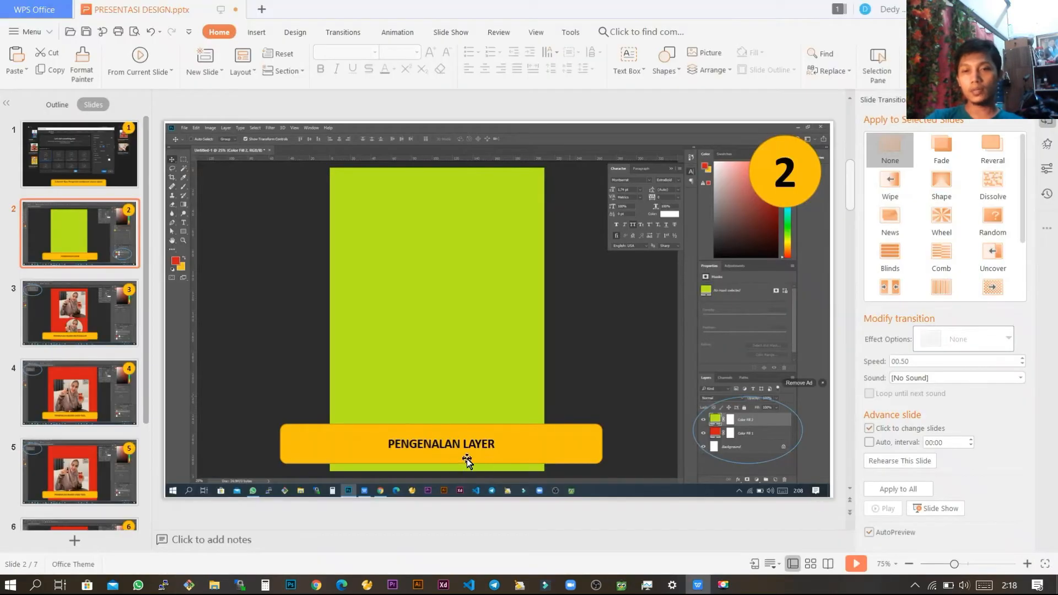
pyautogui.hotkey('alt', 'Tab')
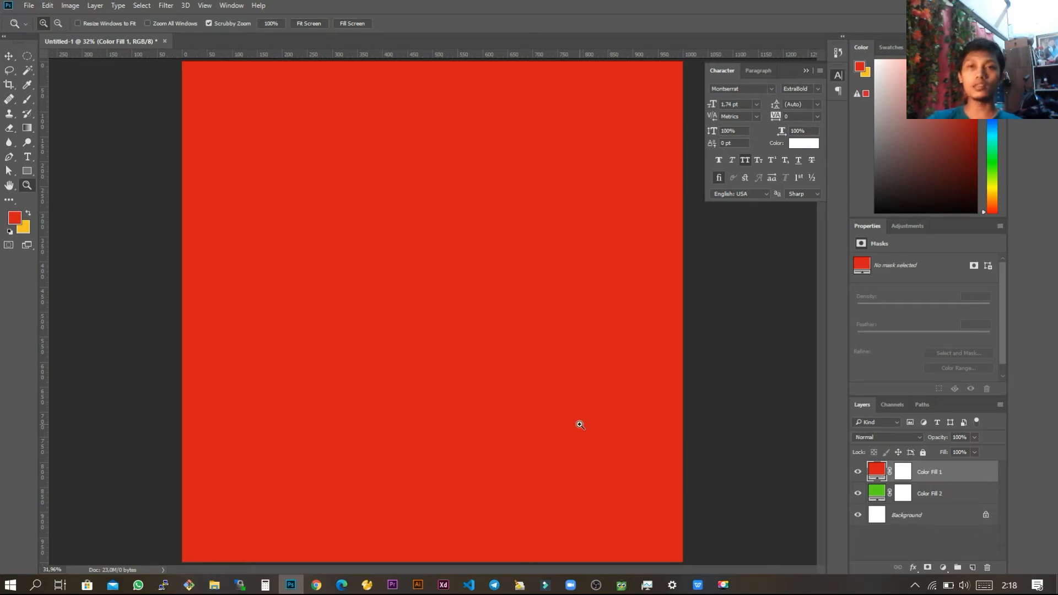
pyautogui.hotkey('alt', 'Tab')
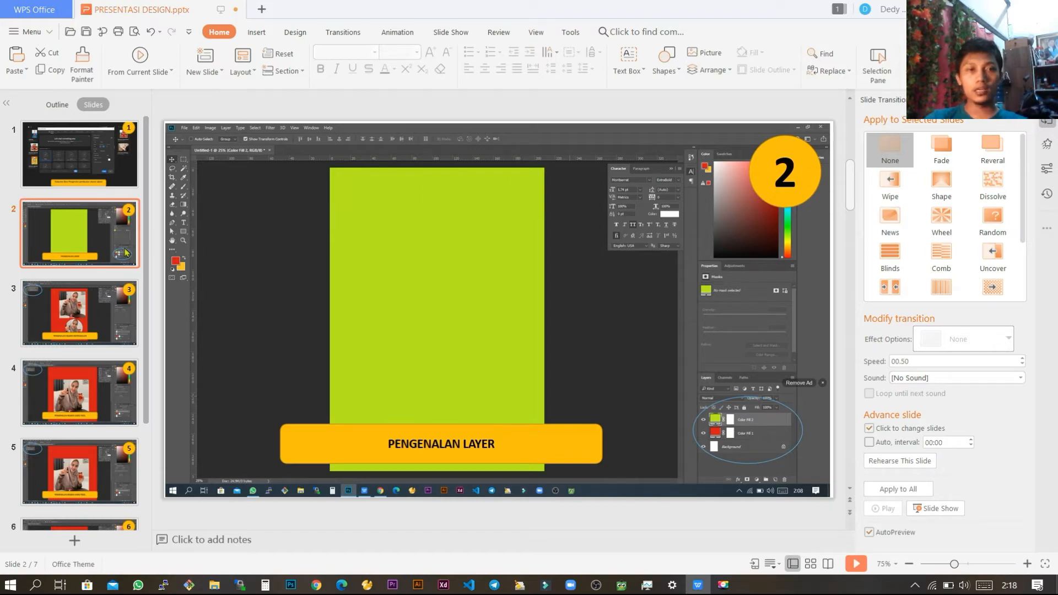
pyautogui.click(85, 318)
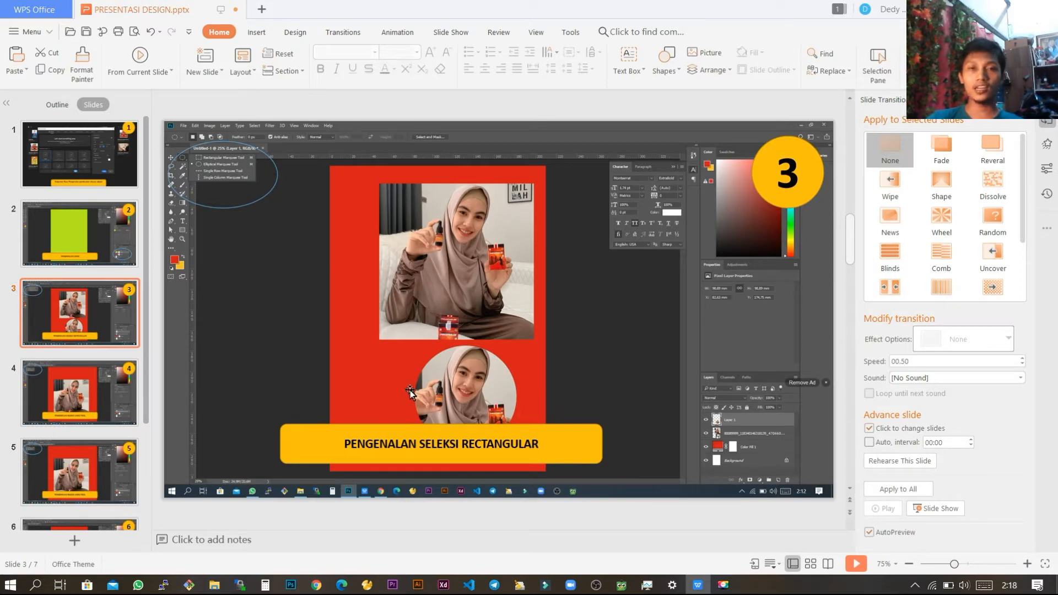
# Step: Switch to File Explorer and open the MATERI POSTINGAN folder inside British Propolis Folder on DESKTOP DISK (D:)
pyautogui.hotkey('alt', 'Tab')
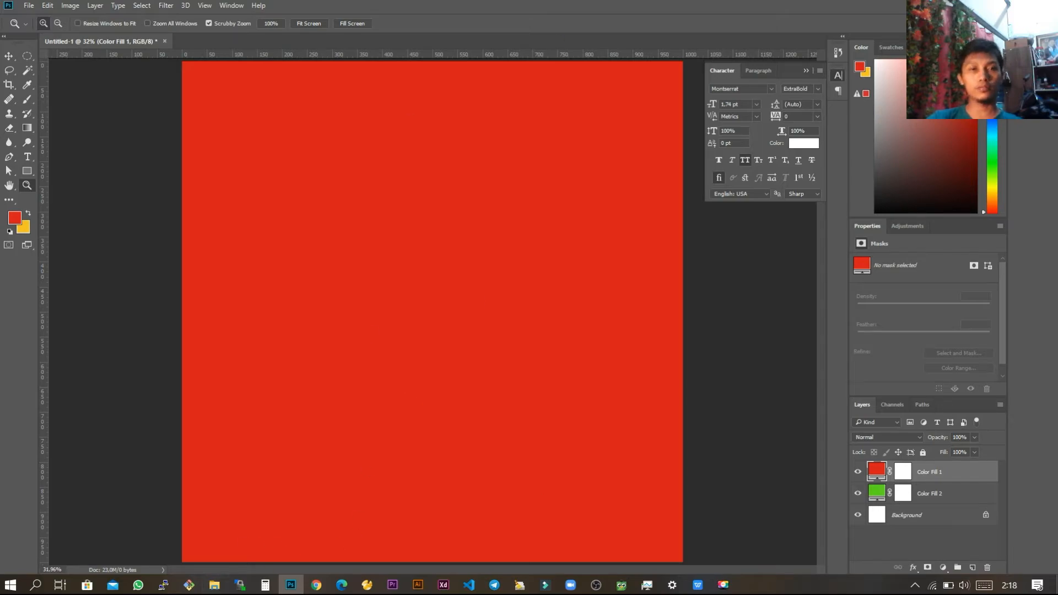
pyautogui.click(215, 585)
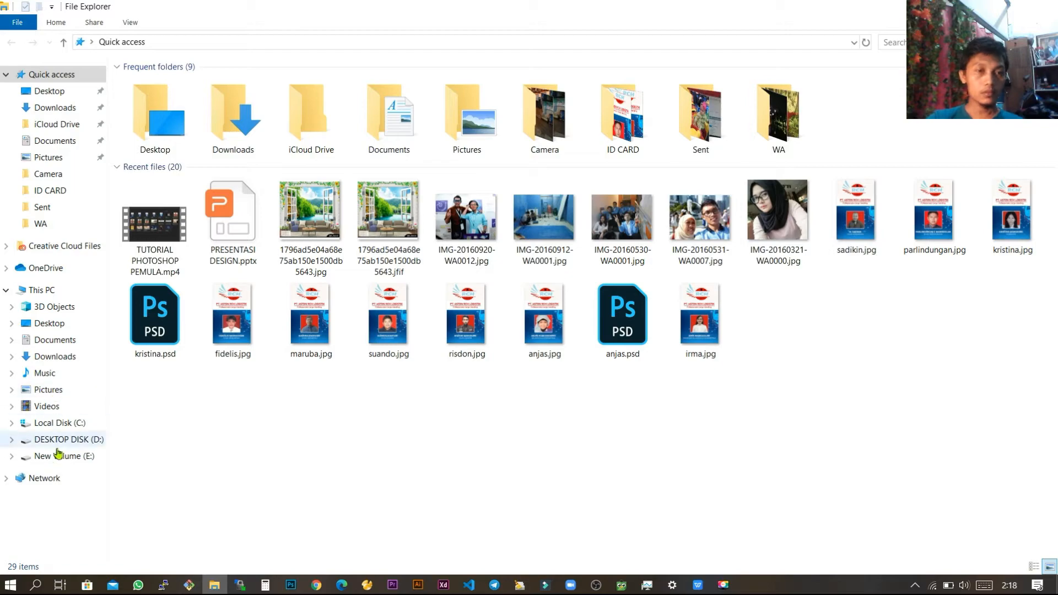
pyautogui.click(88, 440)
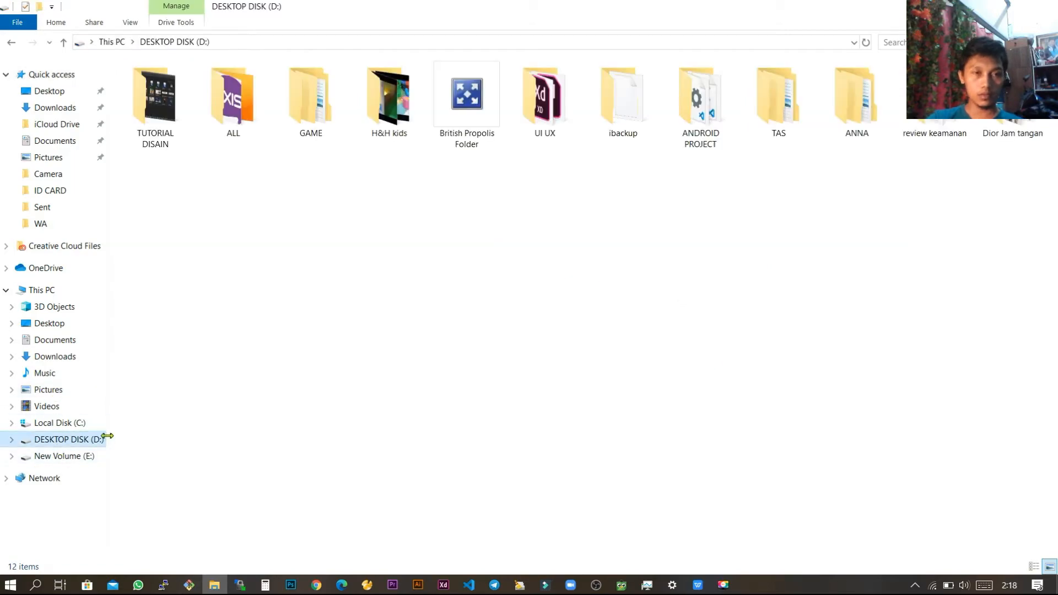
pyautogui.doubleClick(477, 118)
pyautogui.click(392, 96)
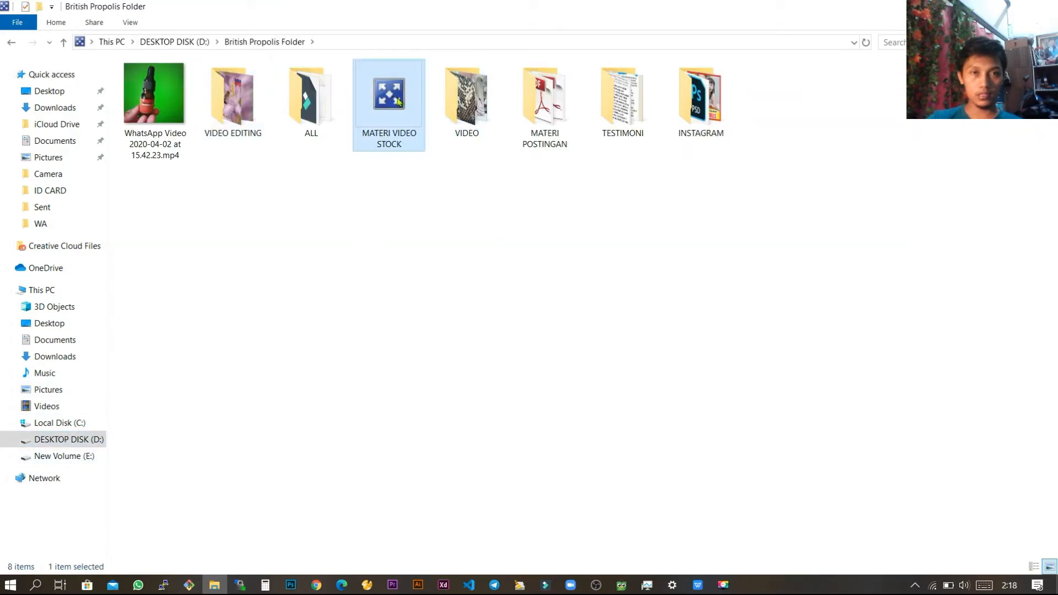
pyautogui.click(551, 107)
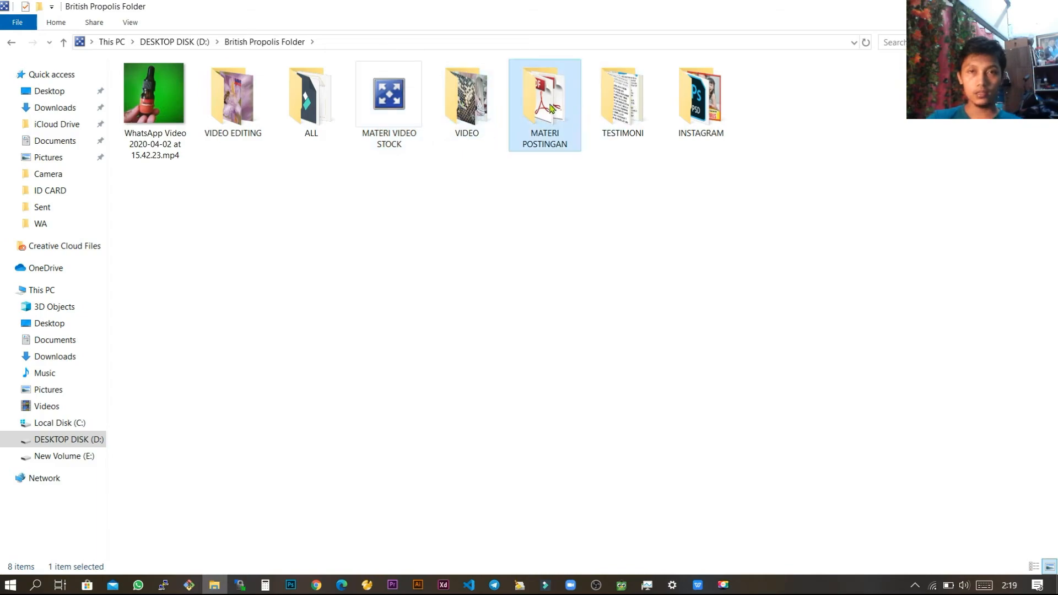
pyautogui.doubleClick(552, 107)
# Step: Place the photo of the woman holding propolis products into the Photoshop document as an embedded smart object
pyautogui.click(931, 99)
pyautogui.moveTo(932, 99); pyautogui.dragTo(434, 412)
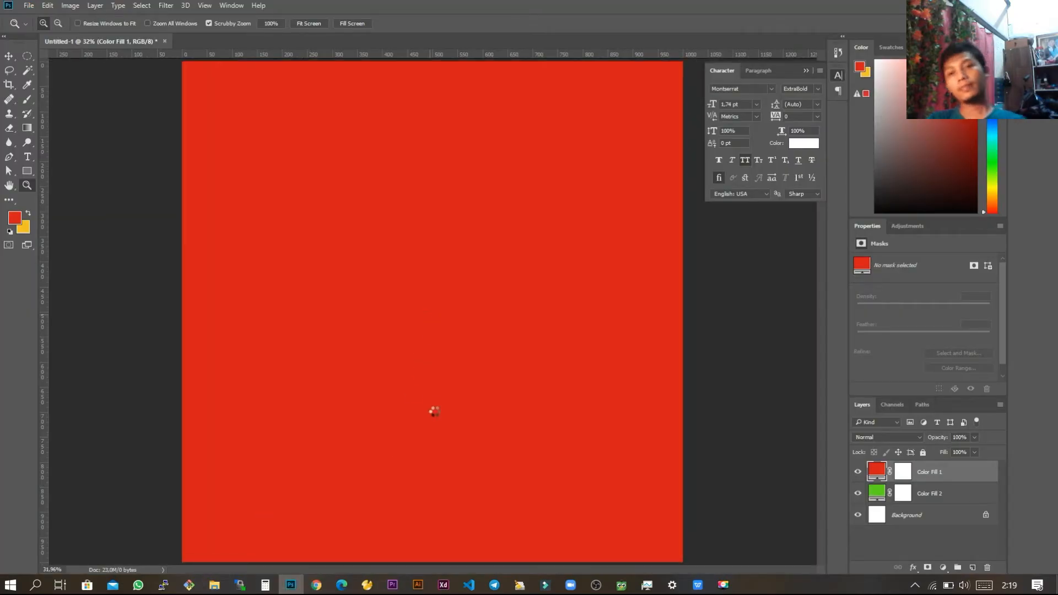
pyautogui.press('Return')
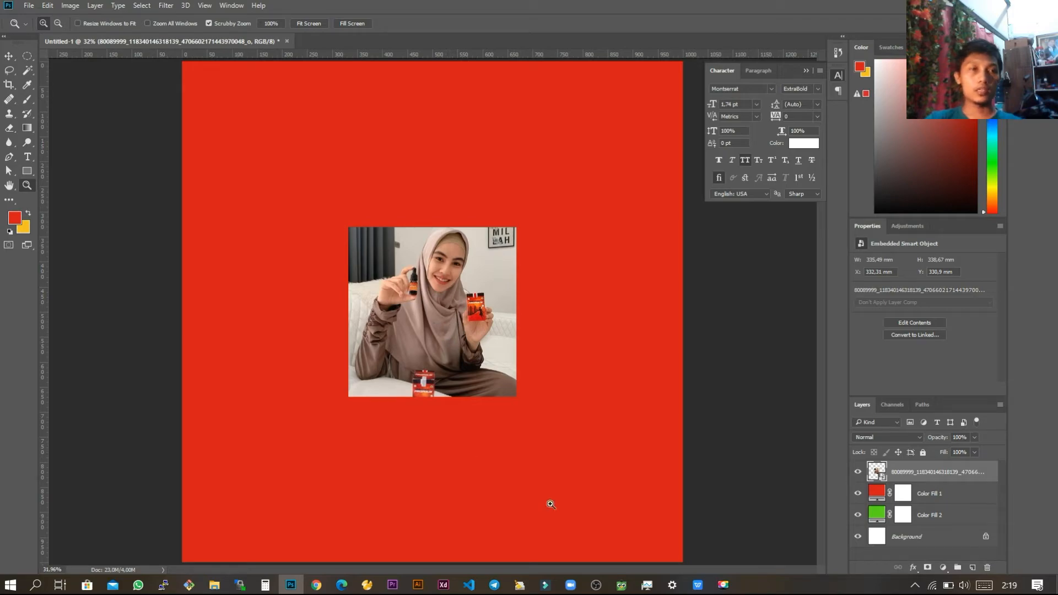
# Step: With the Move tool, shift the photo up and to the left, and enlarge it to about 630 x 636 mm
pyautogui.click(11, 58)
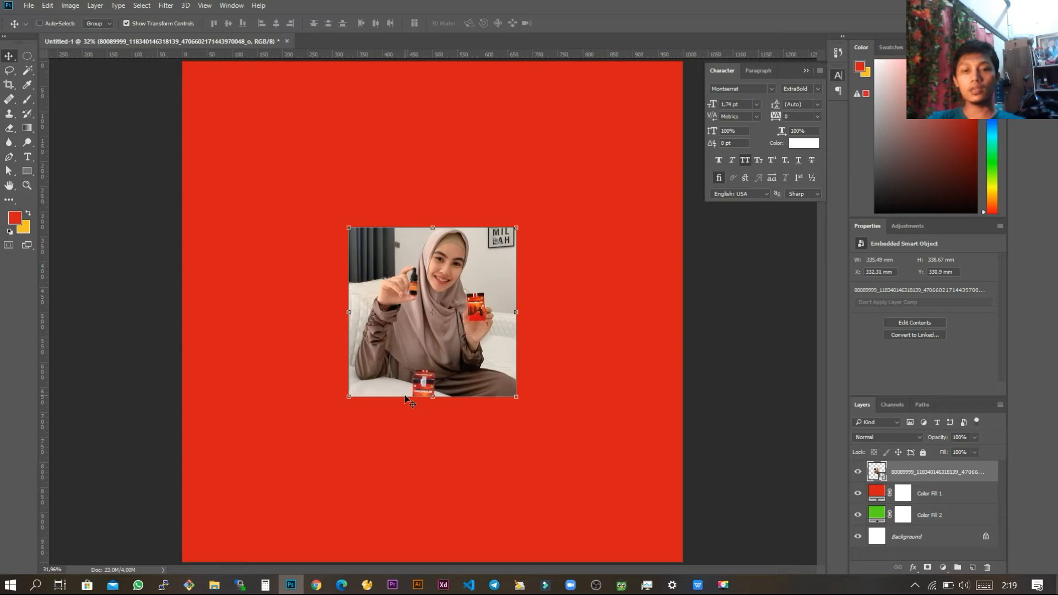
pyautogui.press('m')
pyautogui.press('v')
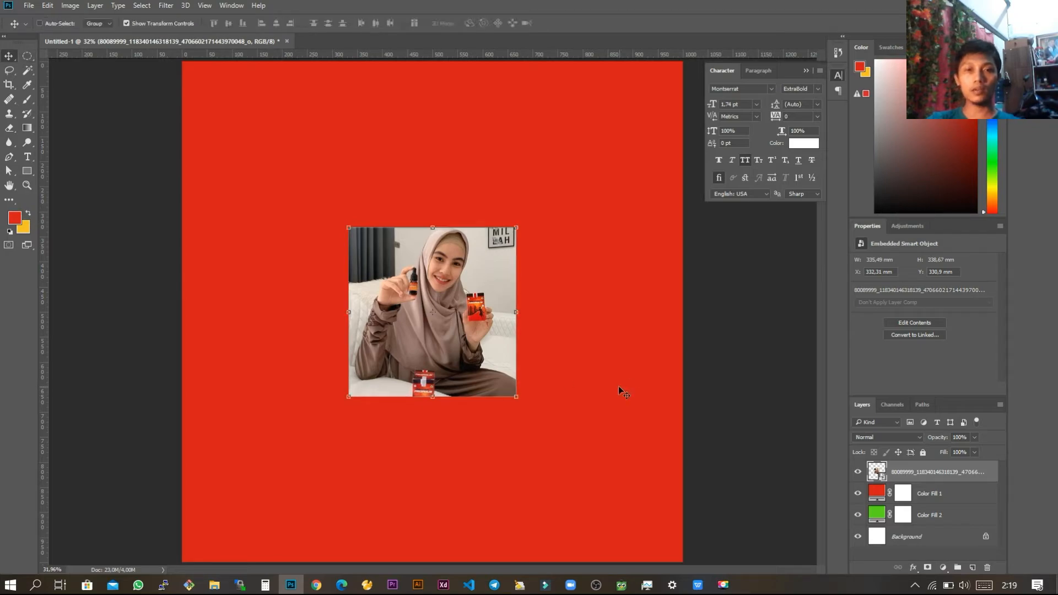
pyautogui.rightClick(9, 57)
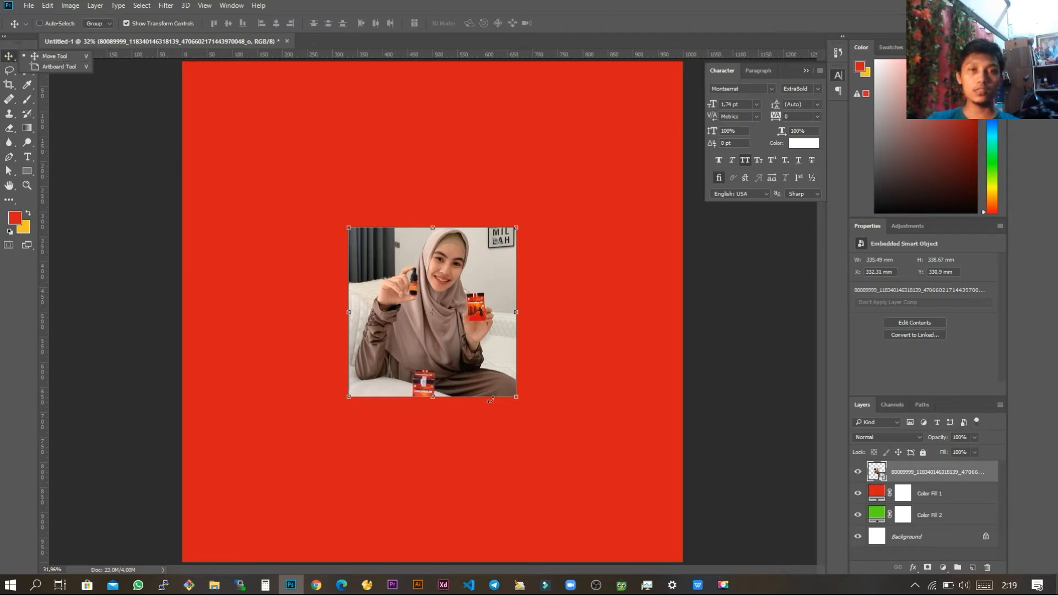
pyautogui.click(549, 317)
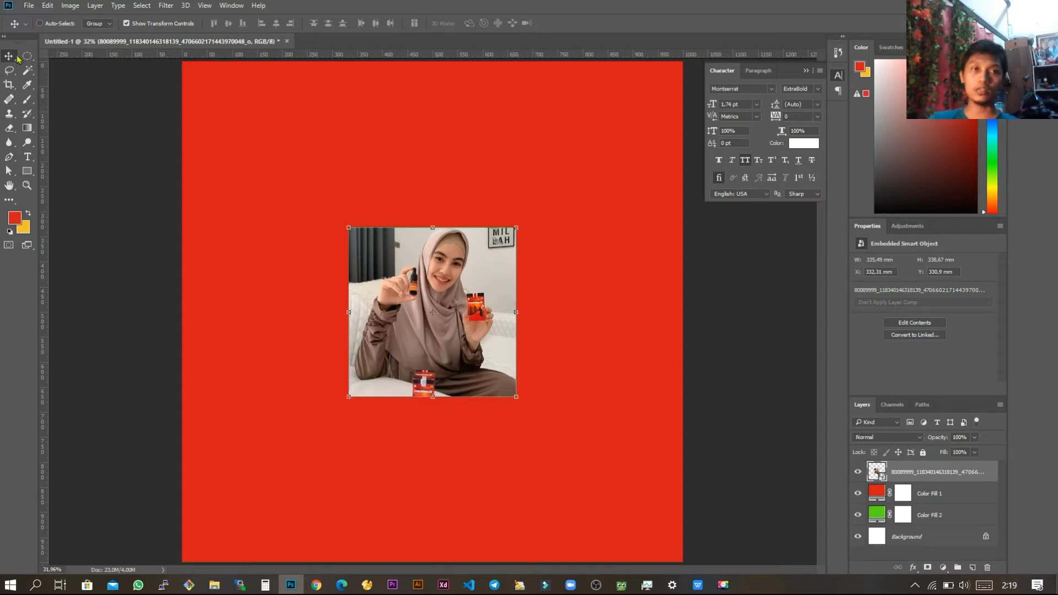
pyautogui.moveTo(474, 333); pyautogui.dragTo(402, 274)
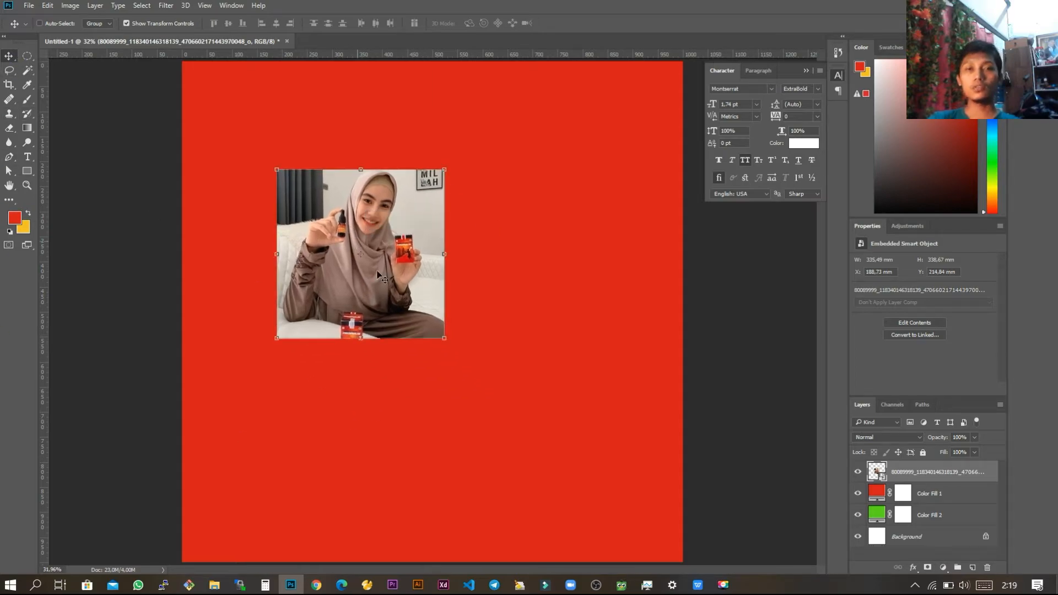
pyautogui.moveTo(383, 227)
pyautogui.mouseDown()
pyautogui.moveTo(574, 263)
pyautogui.moveTo(382, 208)
pyautogui.mouseUp()
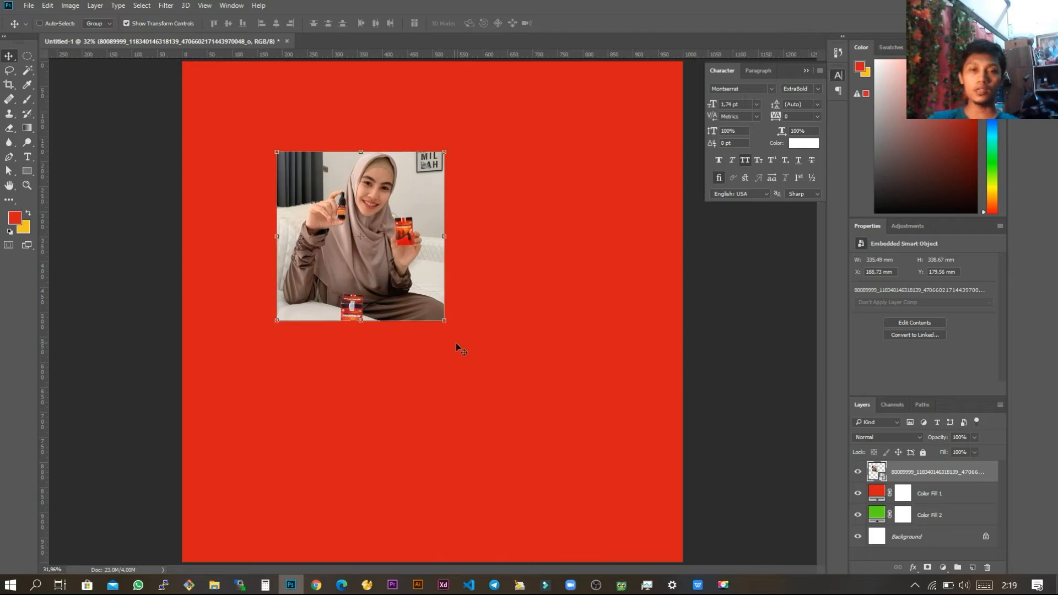
pyautogui.moveTo(445, 320); pyautogui.dragTo(591, 469)
pyautogui.press('Return')
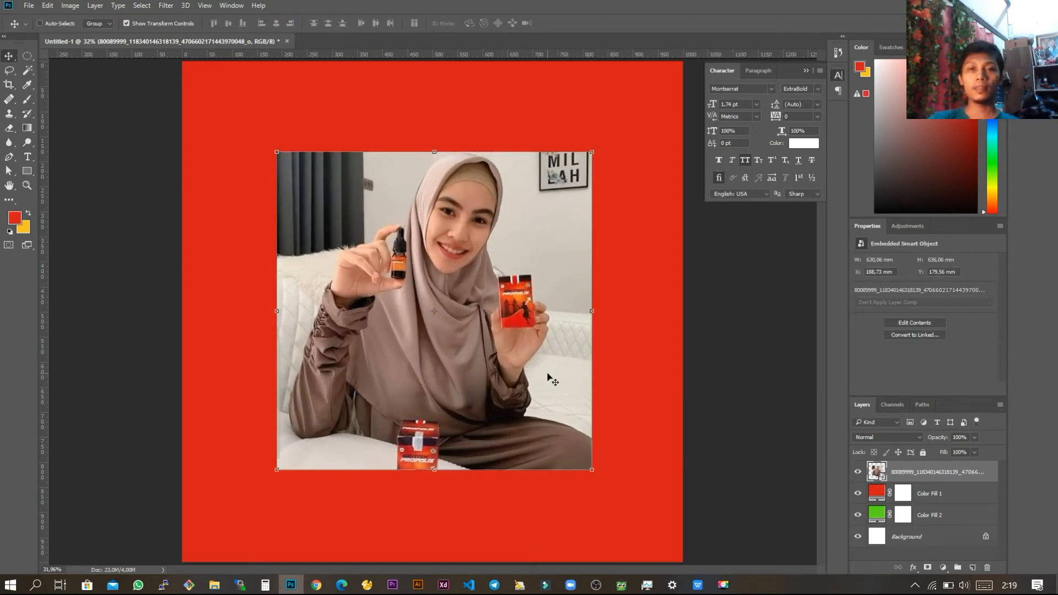
# Step: Switch to the WPS Office presentation to review slide 3 on rectangular selection, and return to Photoshop
pyautogui.hotkey('alt', 'Tab')
pyautogui.hotkey('alt', 'Tab')
pyautogui.hotkey('alt', 'Tab')
pyautogui.hotkey('alt', 'Tab')
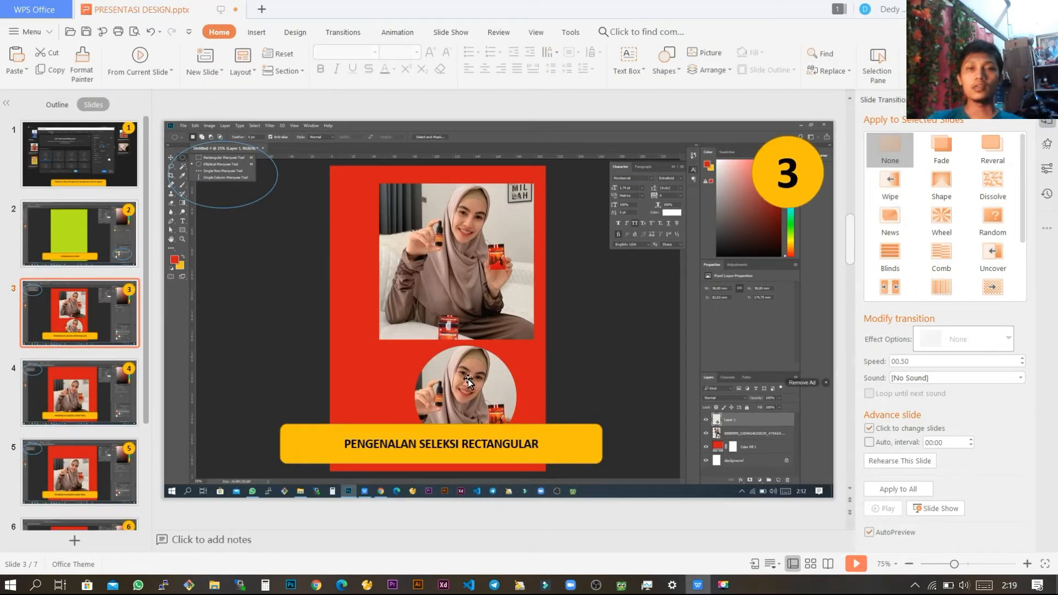
pyautogui.hotkey('alt', 'Tab')
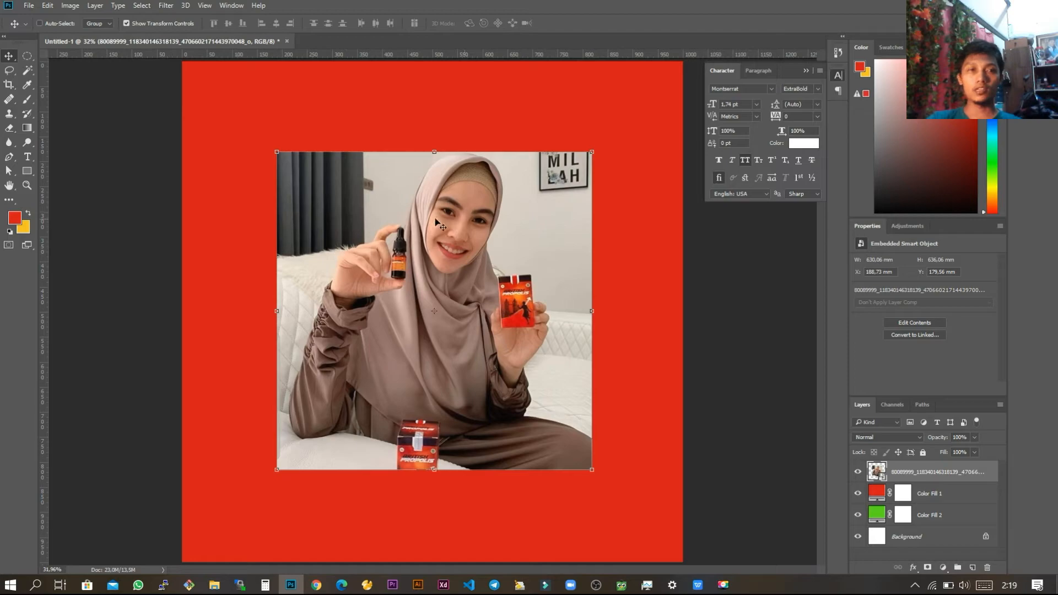
# Step: Review the marquee selection tools and choose the Elliptical Marquee tool
pyautogui.click(27, 56)
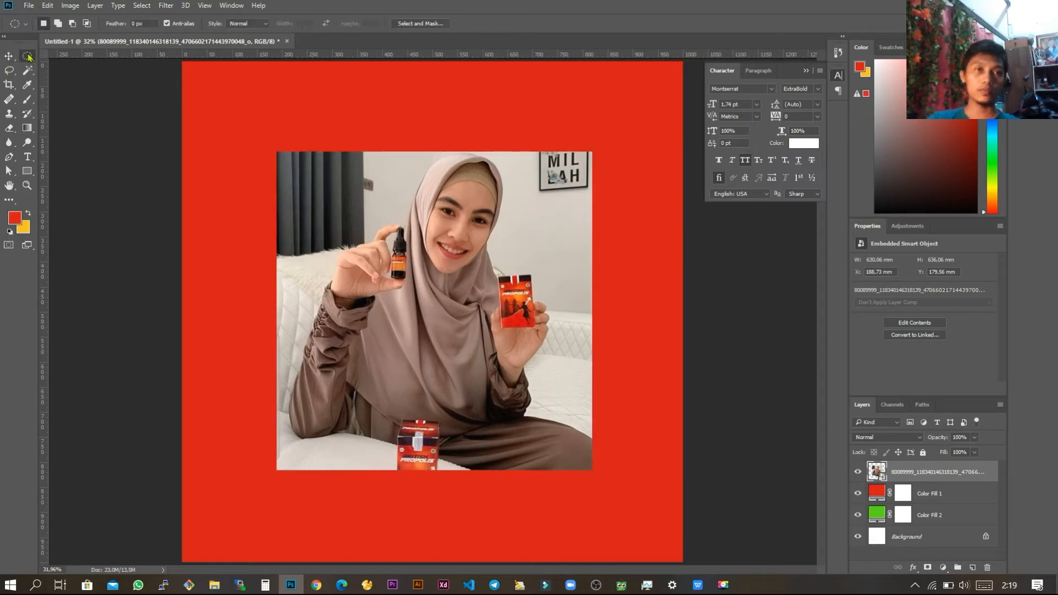
pyautogui.rightClick(28, 57)
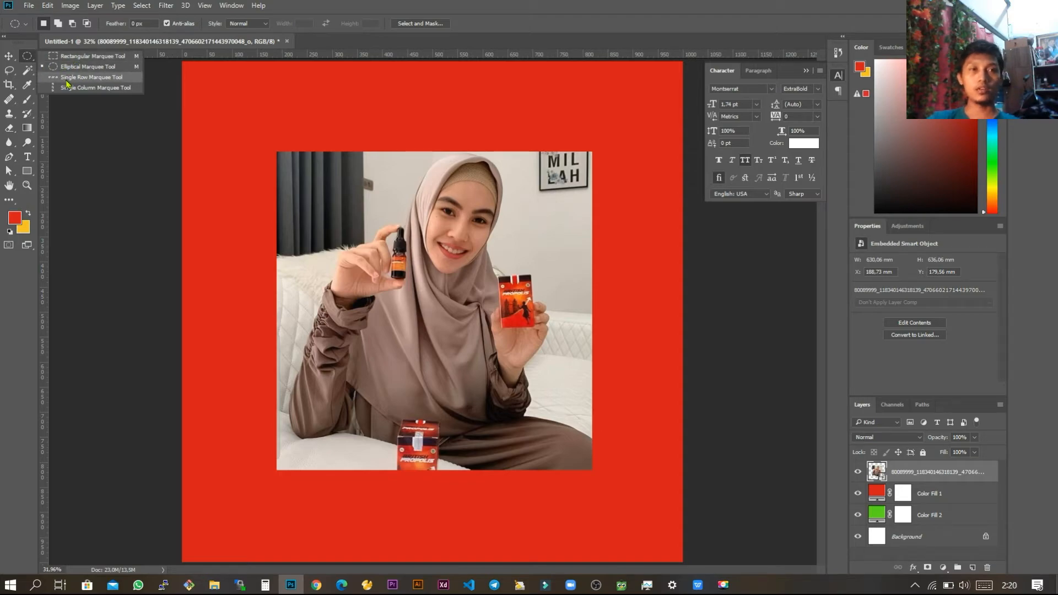
pyautogui.click(29, 59)
pyautogui.rightClick(28, 57)
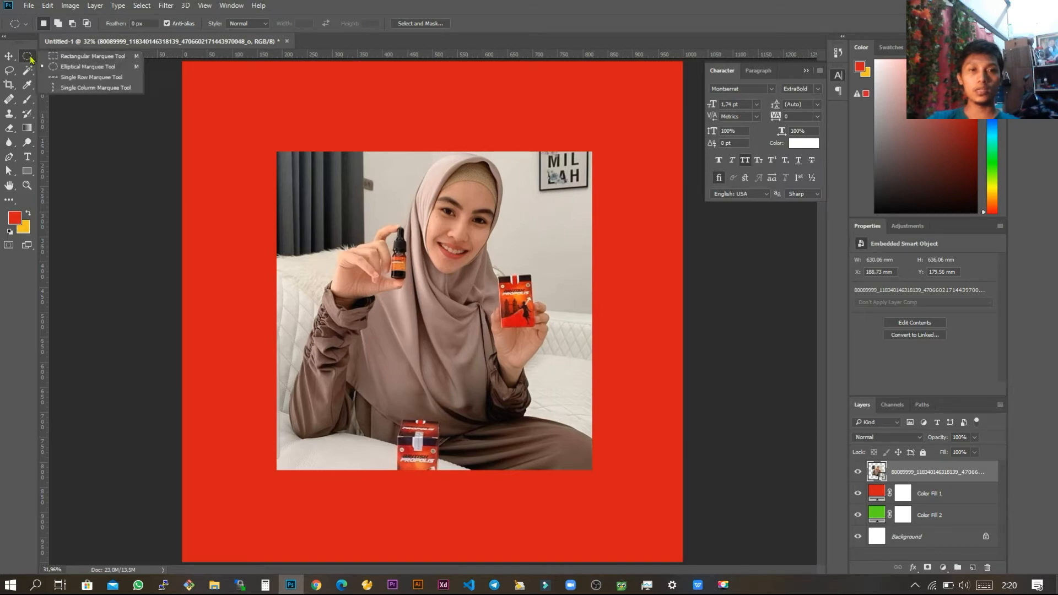
pyautogui.click(111, 67)
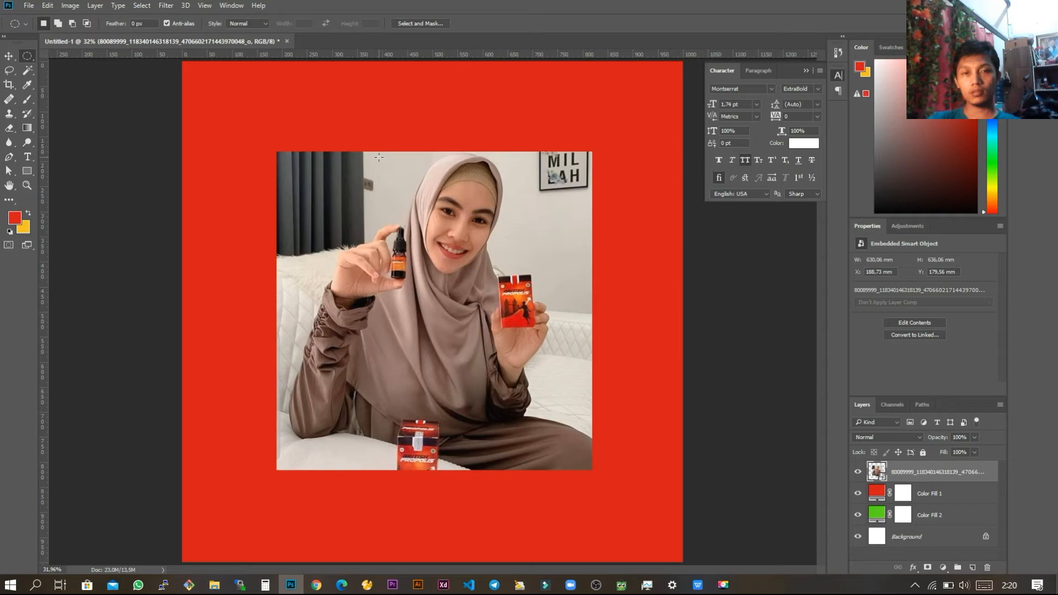
pyautogui.moveTo(379, 157); pyautogui.dragTo(577, 386)
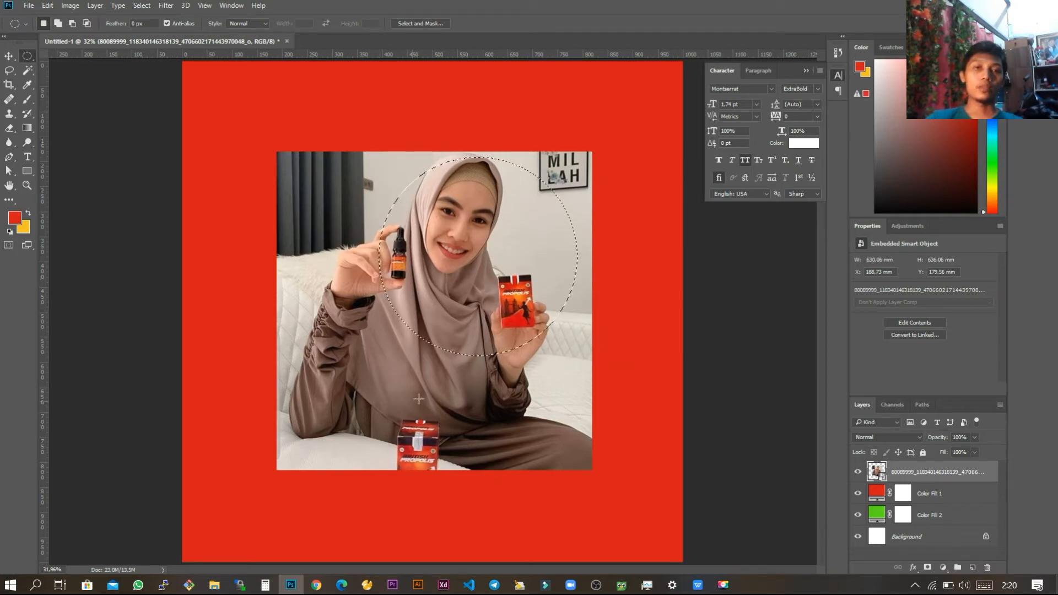
pyautogui.moveTo(525, 286); pyautogui.dragTo(462, 322)
pyautogui.click(337, 365)
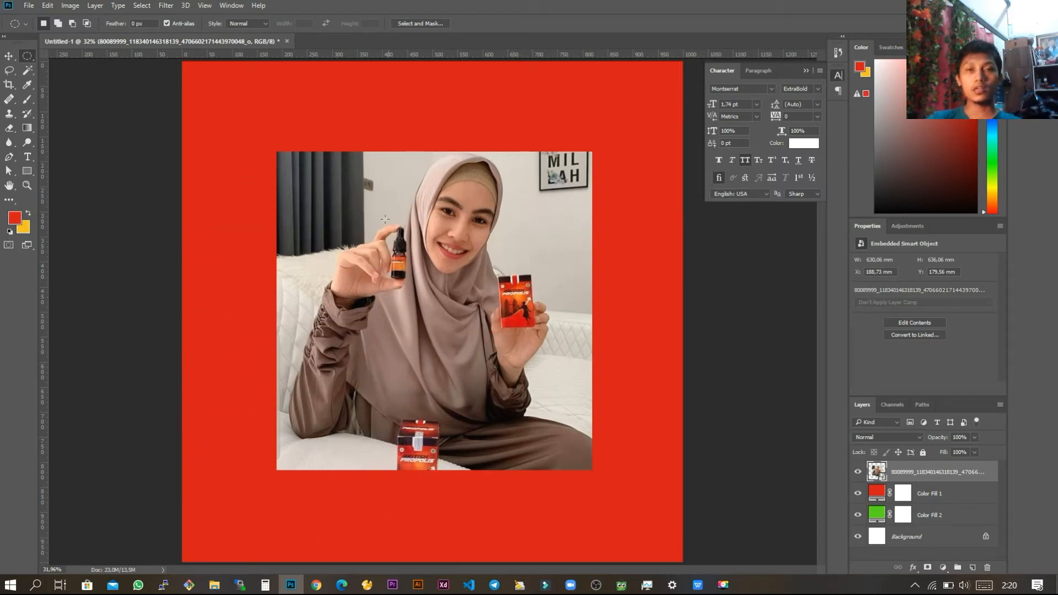
pyautogui.moveTo(337, 178); pyautogui.dragTo(569, 361)
pyautogui.click(603, 336)
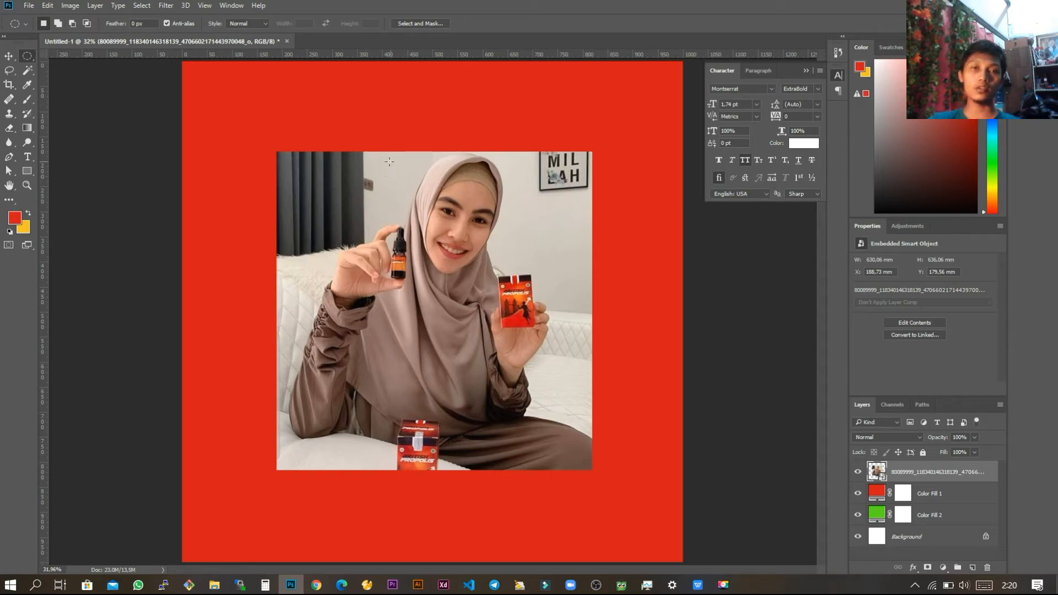
# Step: Select a circle about 417 mm wide around the woman's head and products, and copy it to a new layer
pyautogui.moveTo(377, 160); pyautogui.dragTo(585, 423)
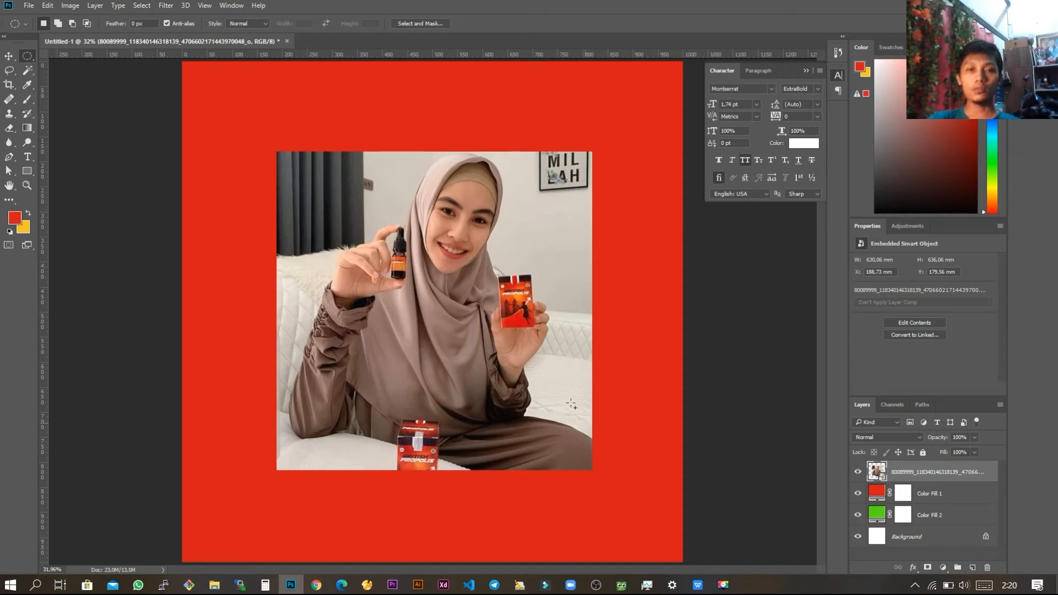
pyautogui.moveTo(508, 285); pyautogui.dragTo(485, 284)
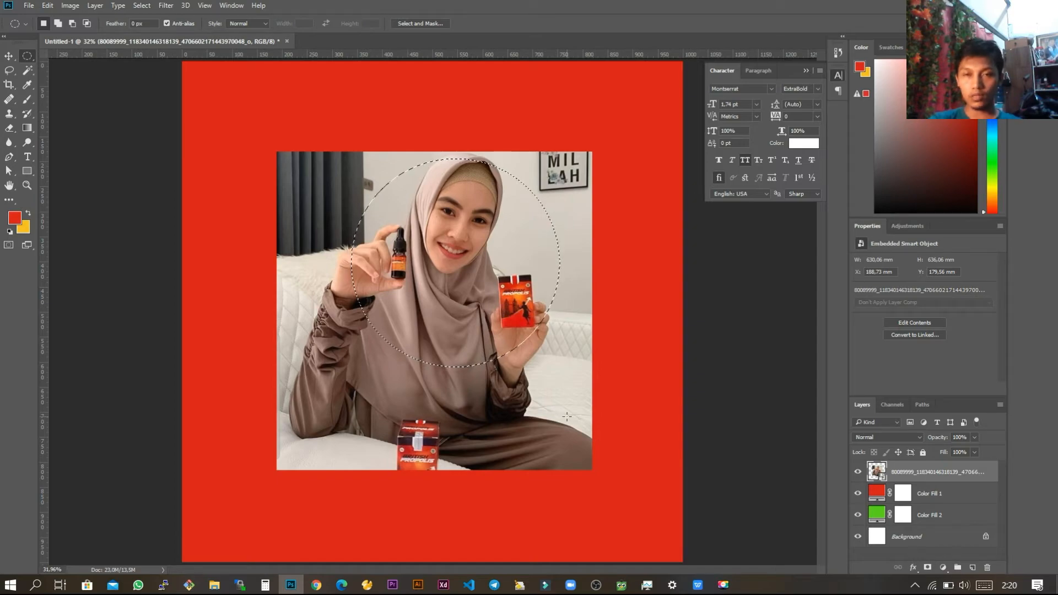
pyautogui.hotkey('ctrl', 'j')
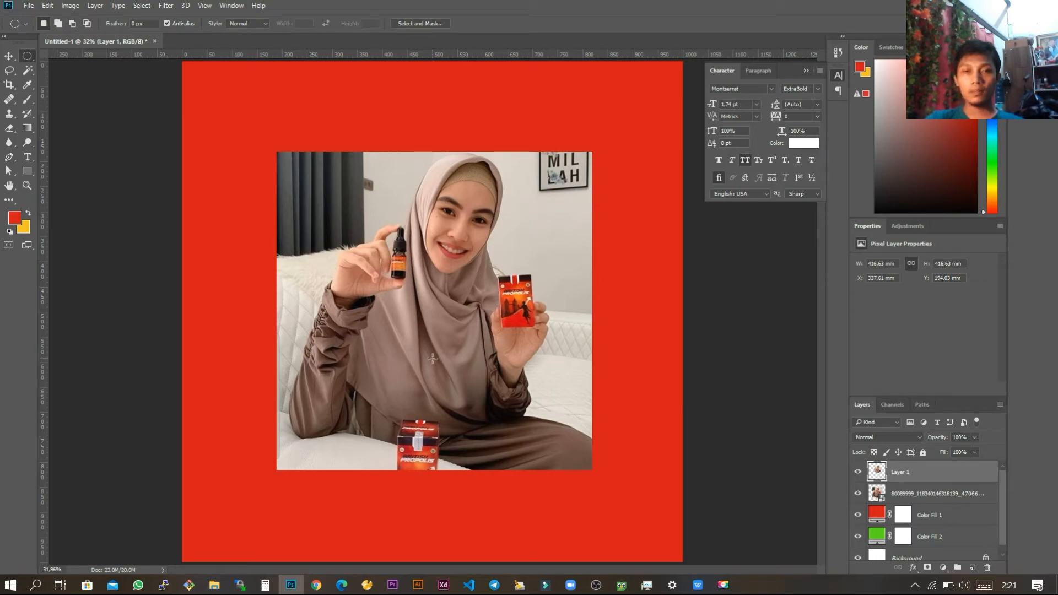
pyautogui.click(858, 498)
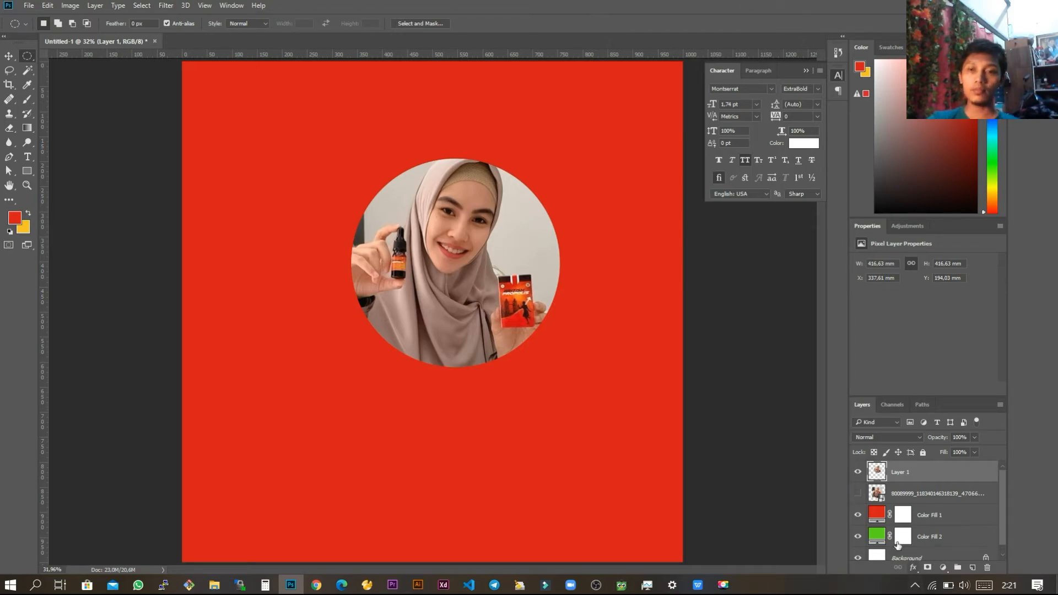
pyautogui.click(858, 494)
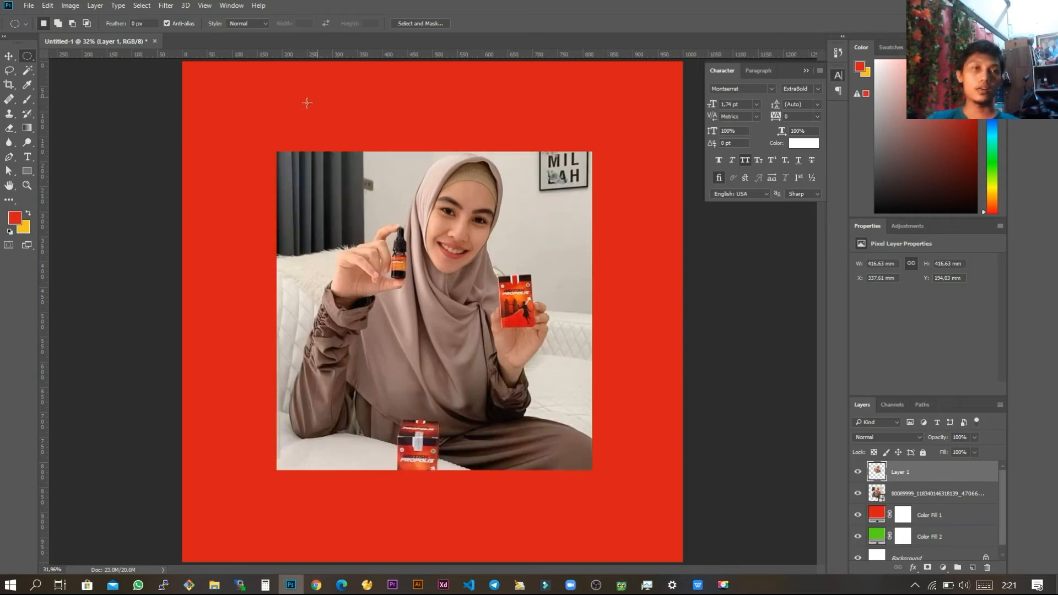
# Step: With the Rectangular Marquee tool, select an area about 499 x 351 mm of the photo and copy it to a new layer
pyautogui.rightClick(26, 57)
pyautogui.click(65, 56)
pyautogui.moveTo(313, 177); pyautogui.dragTo(561, 344)
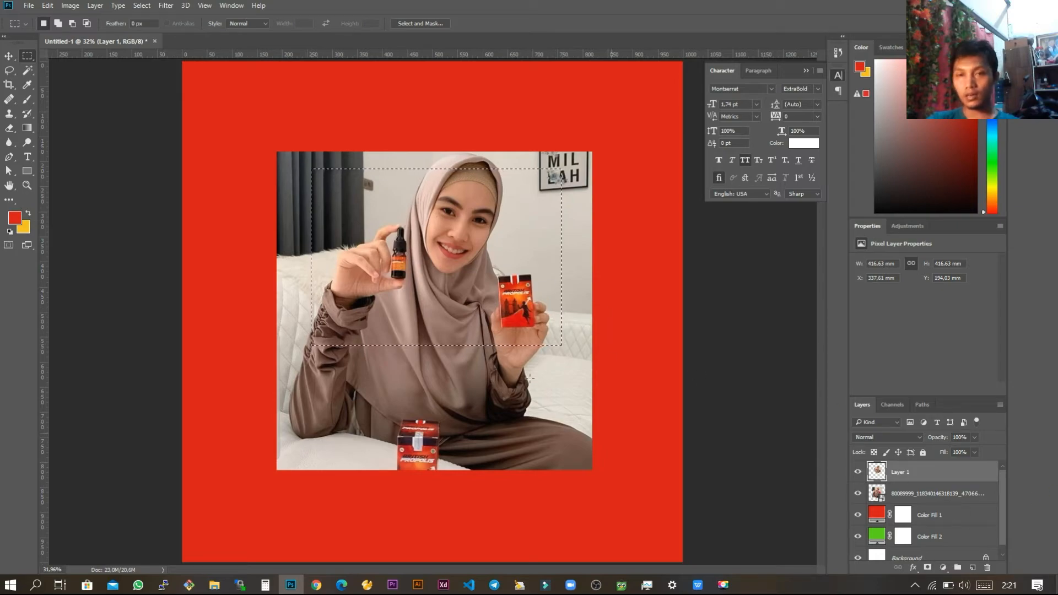
pyautogui.click(932, 496)
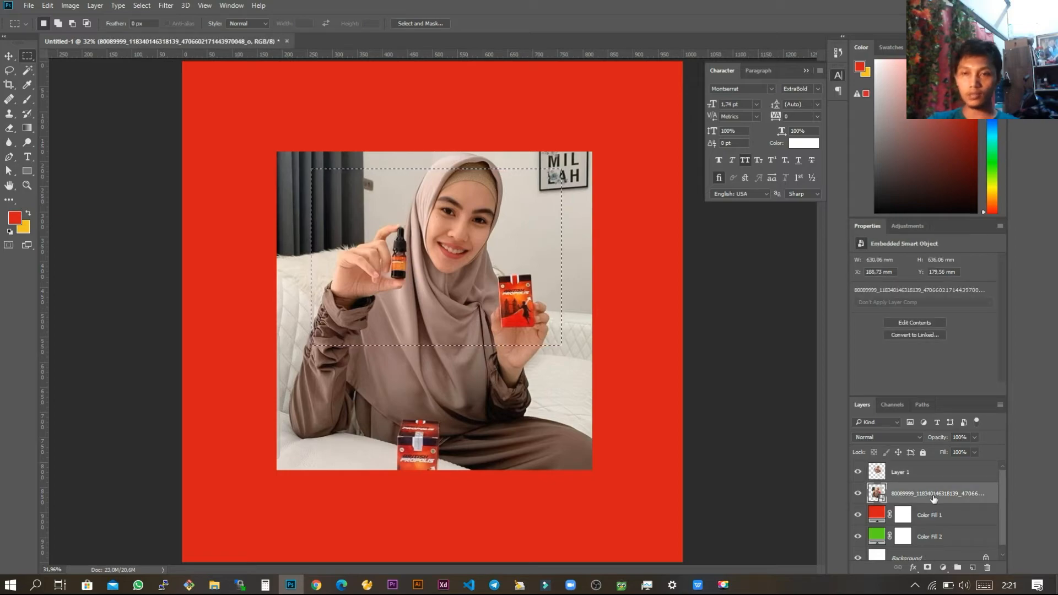
pyautogui.hotkey('ctrl', 'j')
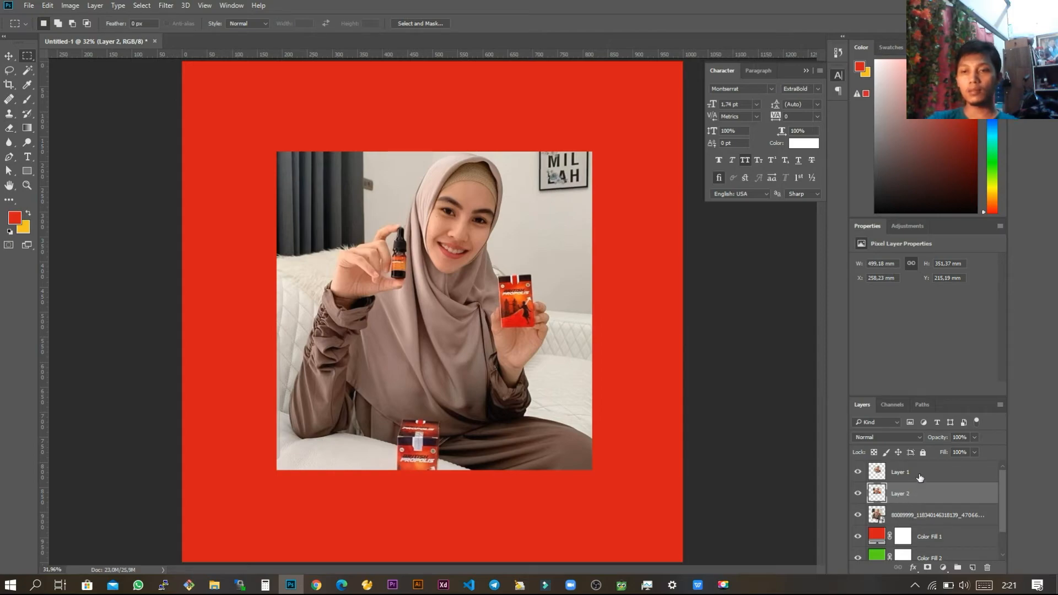
# Step: Delete the original photo layer, keeping the circular and rectangular cutouts
pyautogui.click(933, 518)
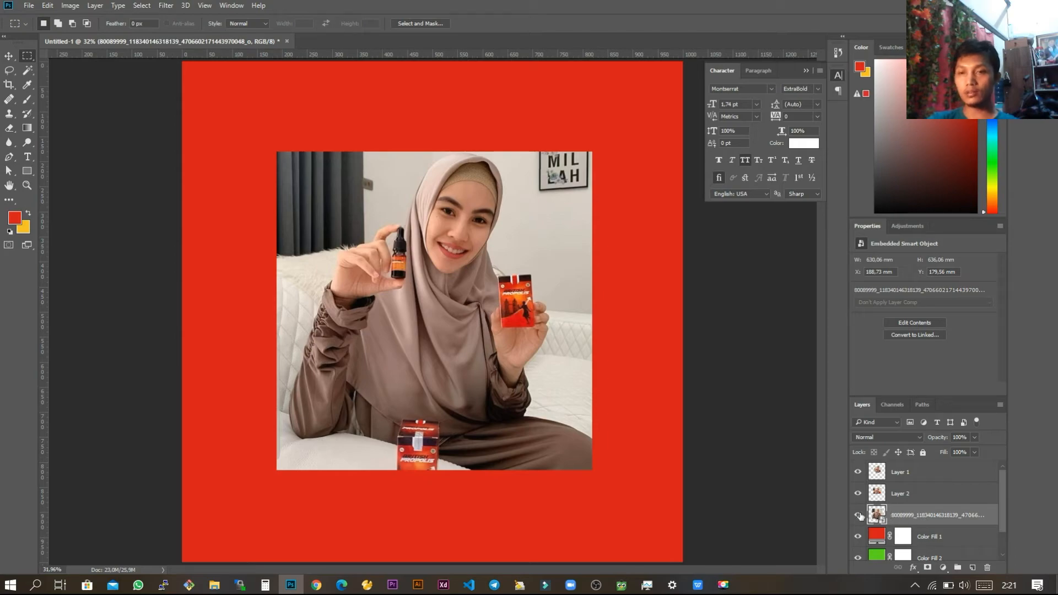
pyautogui.moveTo(982, 516); pyautogui.dragTo(987, 566)
pyautogui.moveTo(987, 573); pyautogui.dragTo(986, 568)
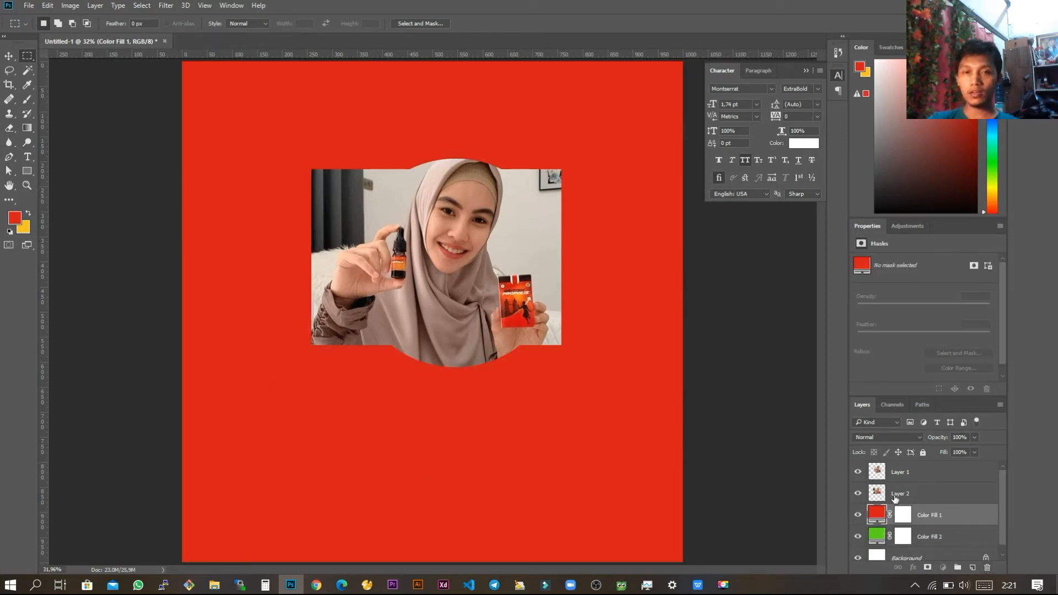
# Step: Move the rectangular cutout to the canvas's upper right and the circular cutout below it, to about X 313 mm, Y 460 mm
pyautogui.click(919, 498)
pyautogui.click(930, 474)
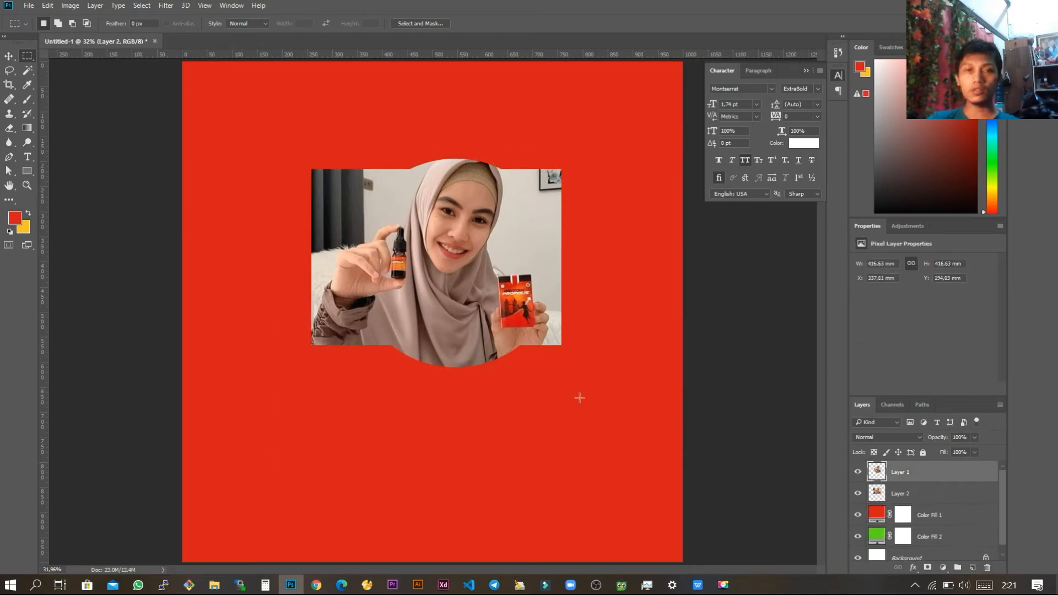
pyautogui.click(9, 56)
pyautogui.moveTo(445, 259); pyautogui.dragTo(377, 430)
pyautogui.moveTo(416, 229); pyautogui.dragTo(494, 149)
pyautogui.click(398, 408)
pyautogui.moveTo(398, 408); pyautogui.dragTo(452, 360)
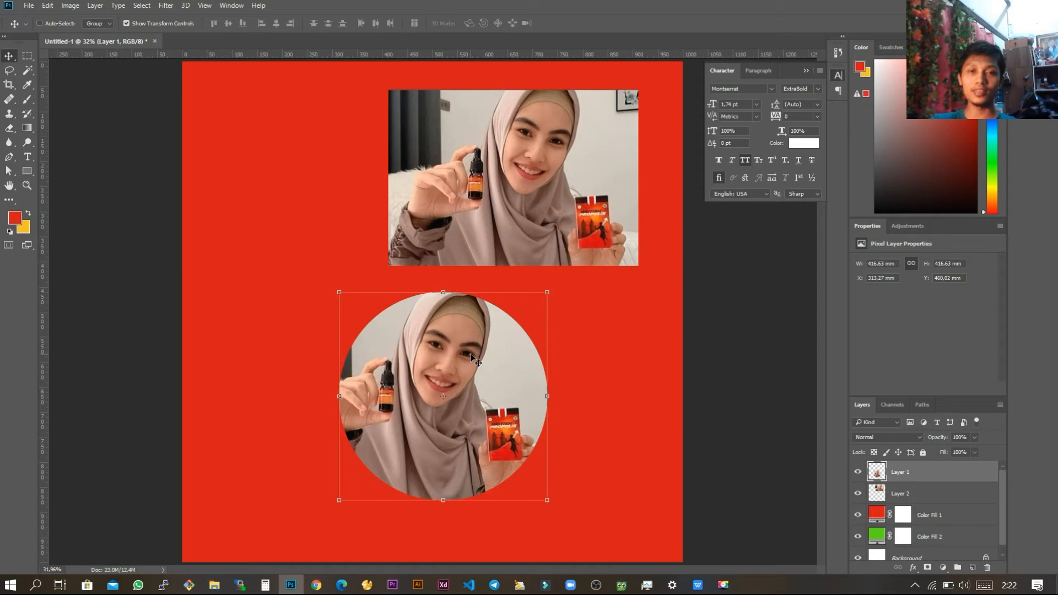
# Step: Switch to the WPS presentation, show slide 4 on Lasso Tool selection, and return to Photoshop
pyautogui.hotkey('alt', 'Tab')
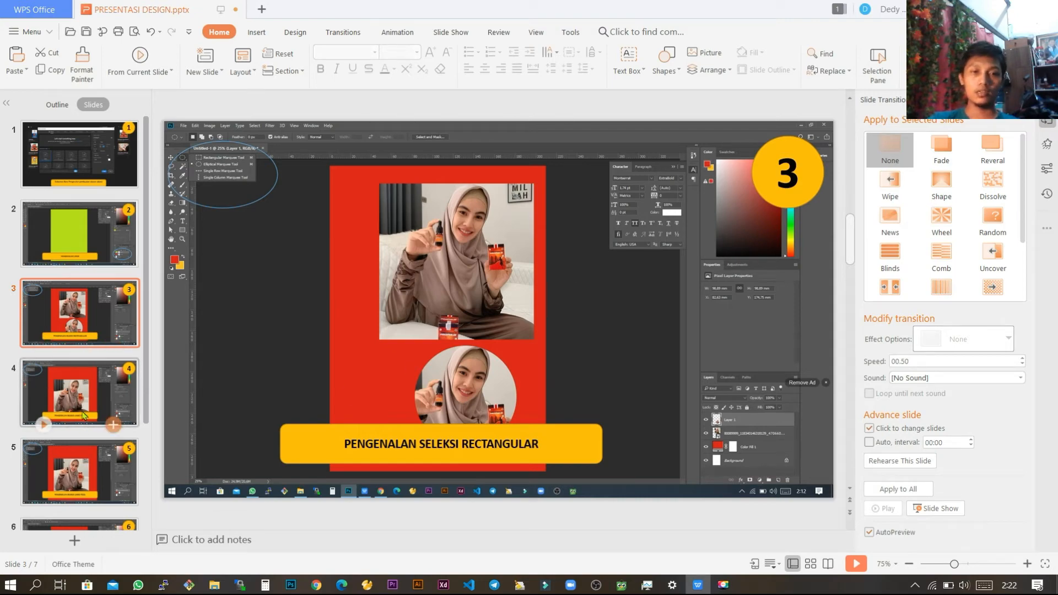
pyautogui.click(82, 390)
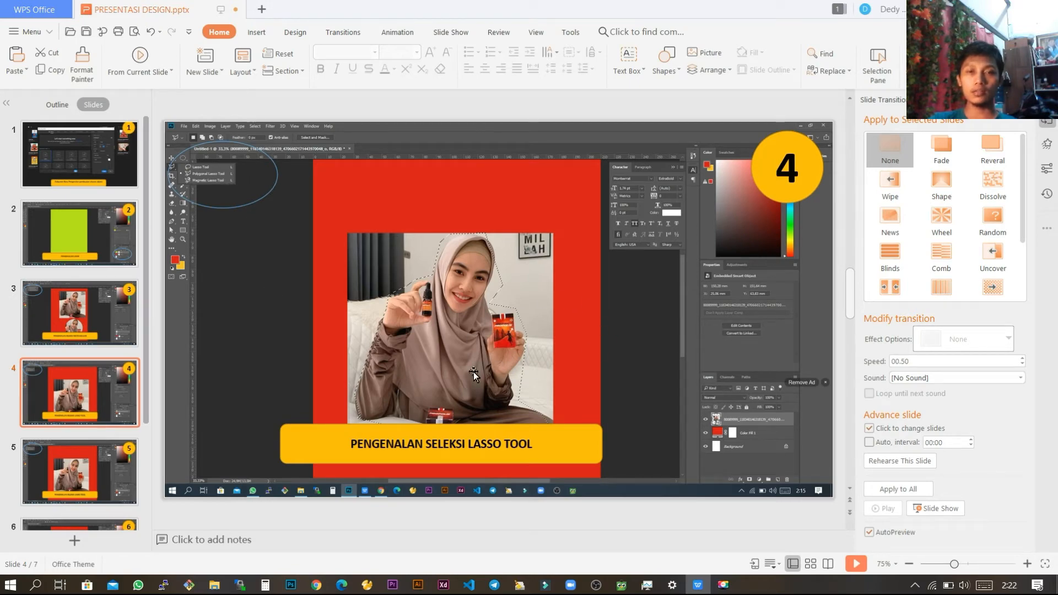
pyautogui.hotkey('alt', 'Tab')
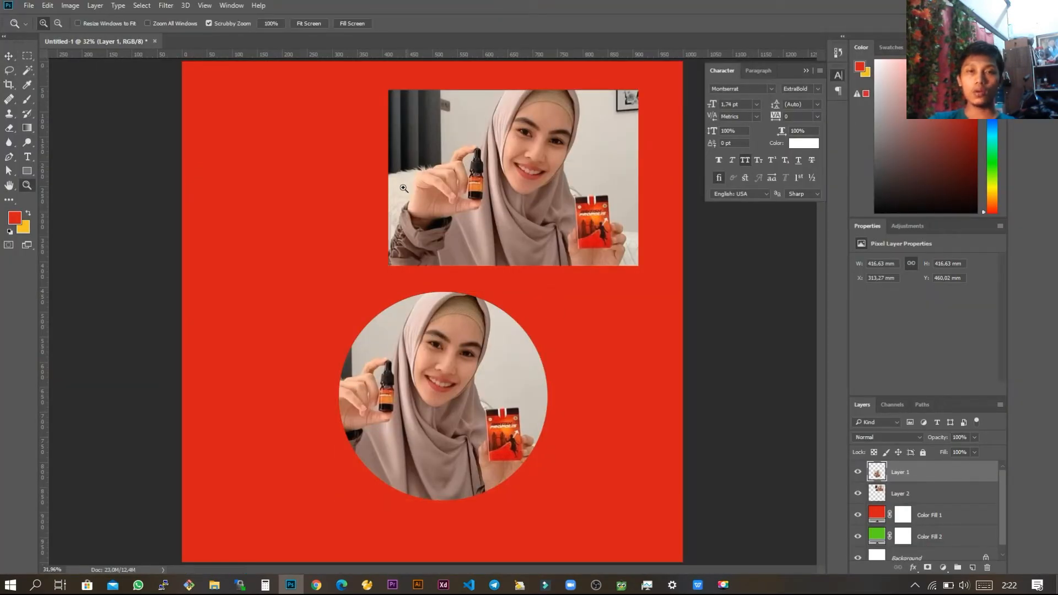
# Step: With the Lasso tool, freehand-select the woman and her products in the rectangular cutout and copy the selection to a new layer
pyautogui.click(9, 70)
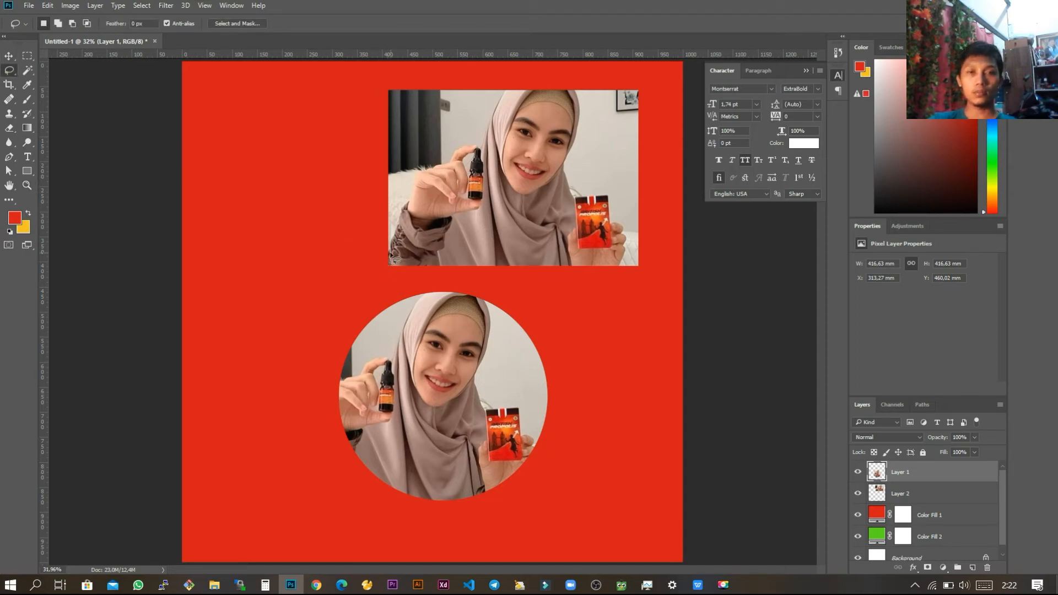
pyautogui.click(928, 496)
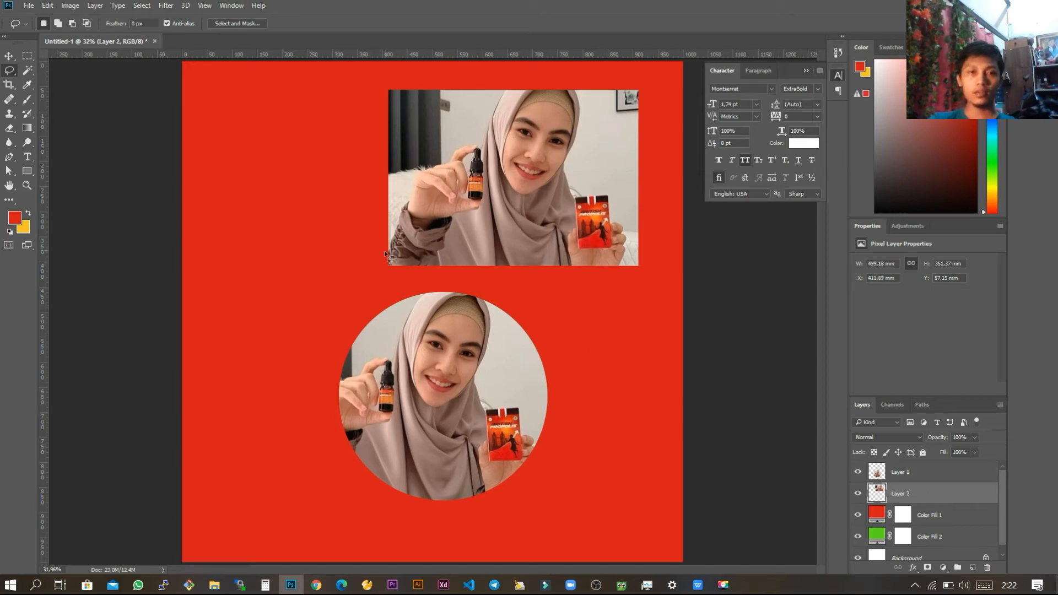
pyautogui.moveTo(409, 194); pyautogui.dragTo(427, 166)
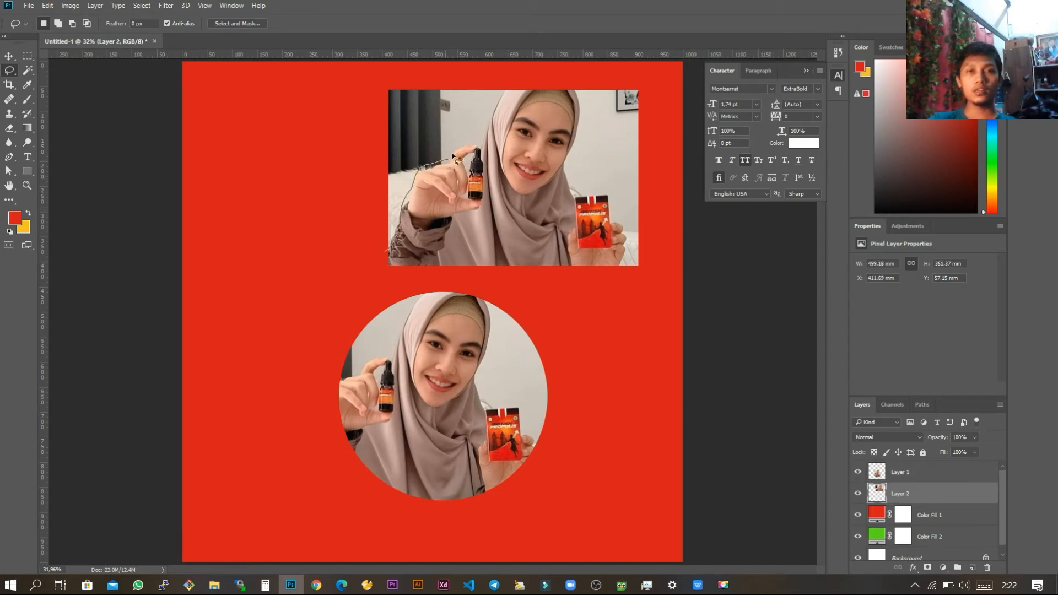
pyautogui.moveTo(507, 103); pyautogui.dragTo(507, 103)
pyautogui.hotkey('ctrl', 'd')
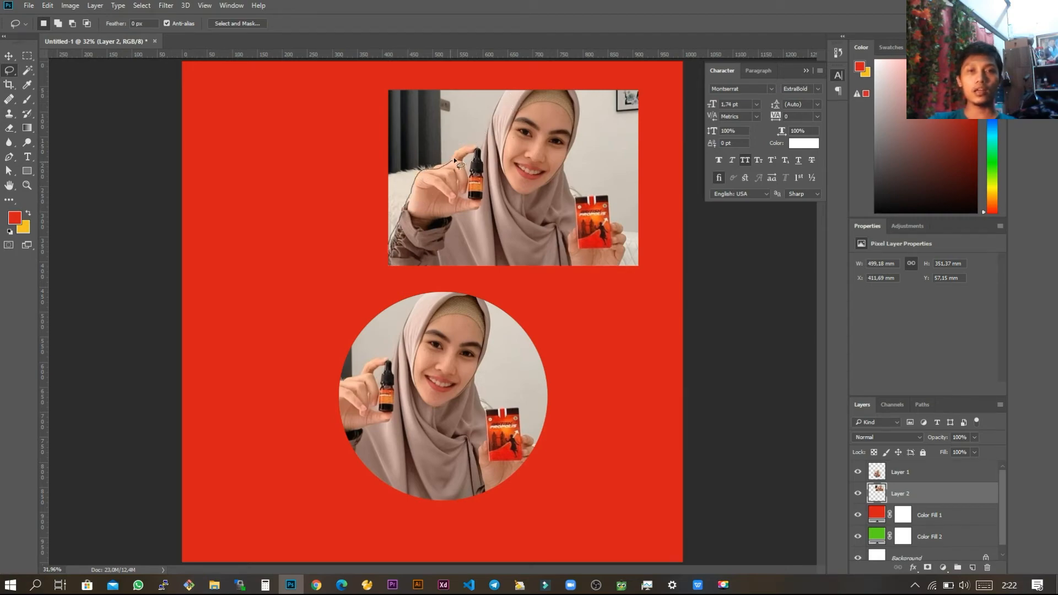
pyautogui.moveTo(508, 95)
pyautogui.mouseDown()
pyautogui.moveTo(591, 86)
pyautogui.moveTo(596, 120)
pyautogui.moveTo(575, 188)
pyautogui.moveTo(584, 206)
pyautogui.moveTo(617, 212)
pyautogui.moveTo(634, 249)
pyautogui.moveTo(627, 267)
pyautogui.moveTo(576, 284)
pyautogui.moveTo(429, 285)
pyautogui.moveTo(389, 266)
pyautogui.mouseUp()
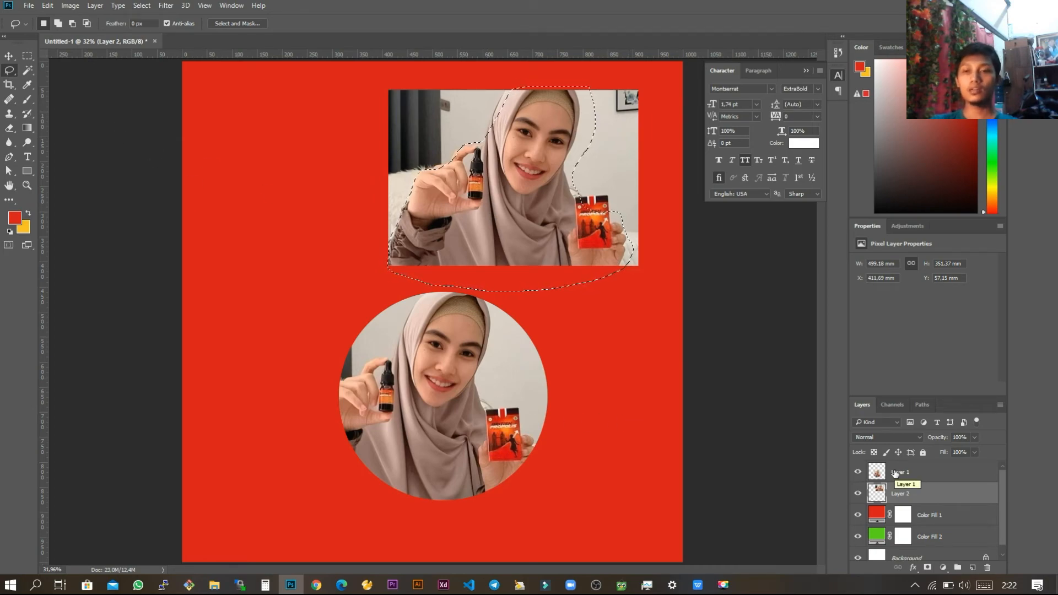
pyautogui.hotkey('ctrl', 'j')
# Step: Move the freehand cutout across the canvas to sit beside the circular cutout, at about X 485 mm, Y 441 mm
pyautogui.press('v')
pyautogui.moveTo(544, 216); pyautogui.dragTo(353, 186)
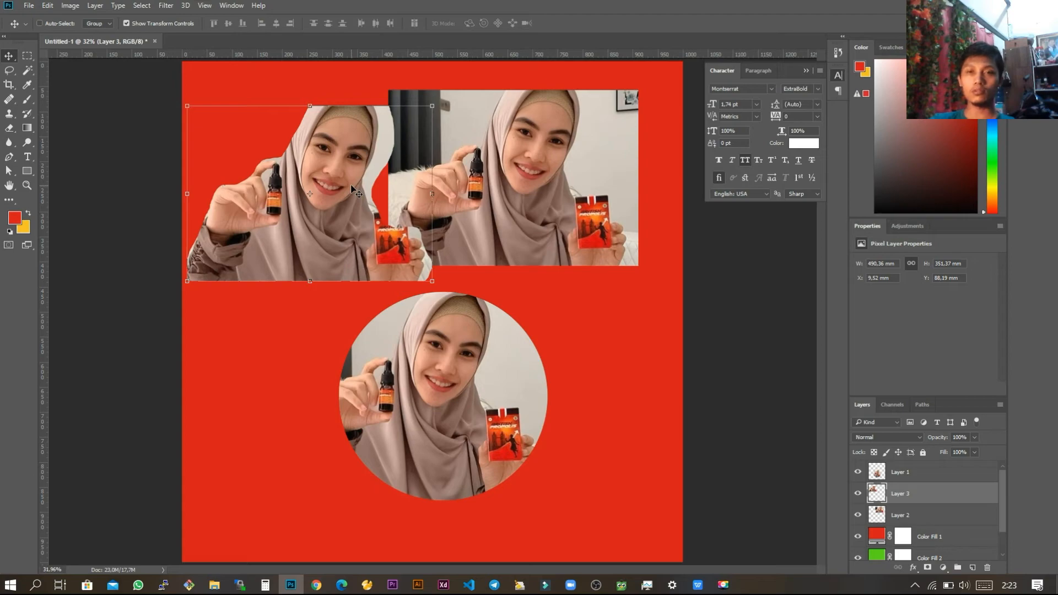
pyautogui.moveTo(350, 174)
pyautogui.mouseDown()
pyautogui.moveTo(358, 213)
pyautogui.moveTo(353, 176)
pyautogui.mouseUp()
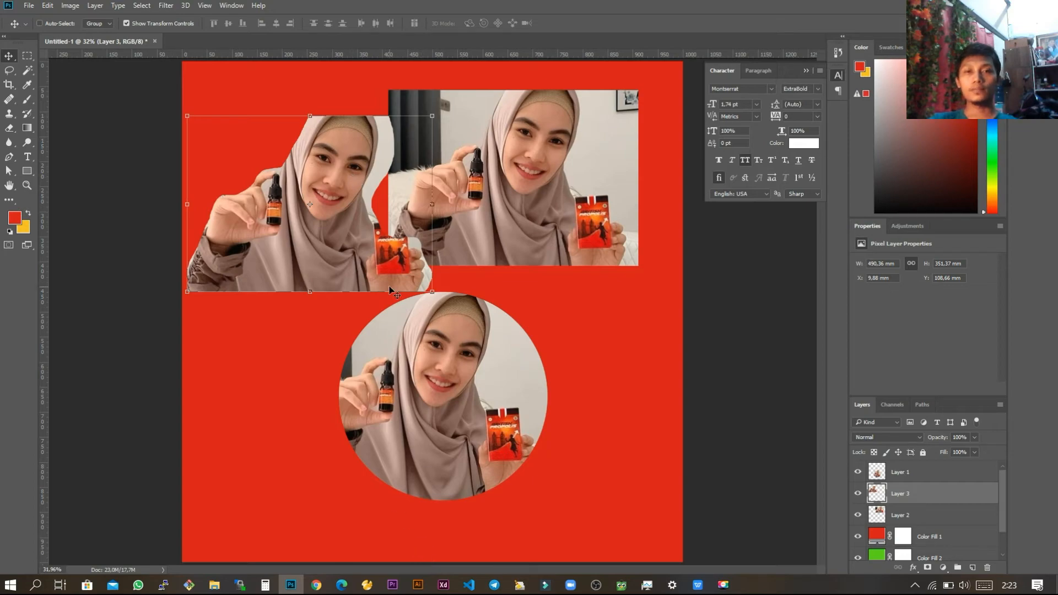
pyautogui.moveTo(412, 210); pyautogui.dragTo(578, 325)
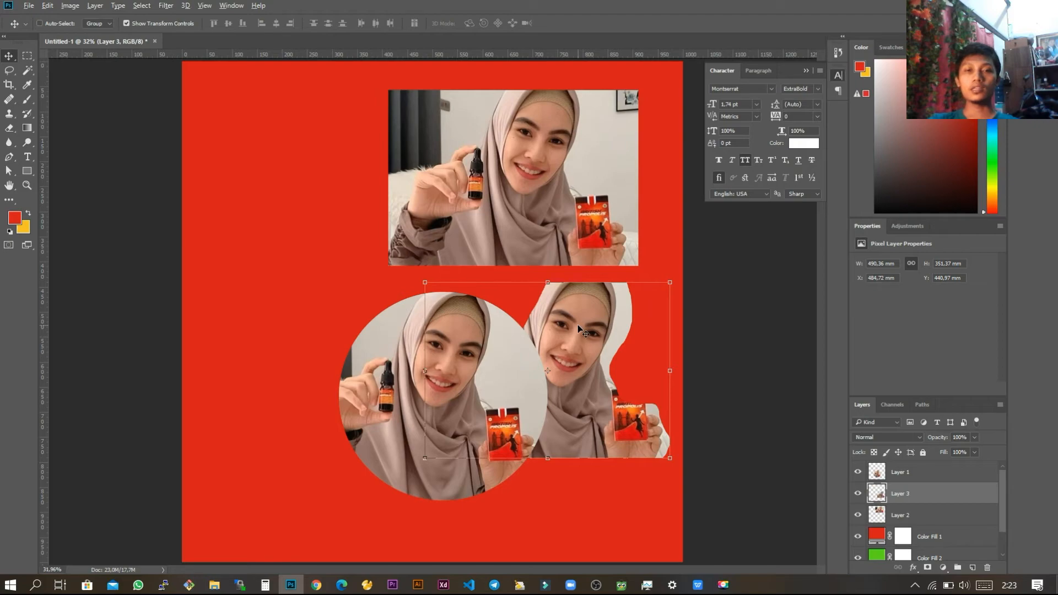
# Step: Switch to the WPS presentation and go through slide 5 on the Lasso Tool to slide 6 on Pen Tool selection
pyautogui.hotkey('alt', 'Tab')
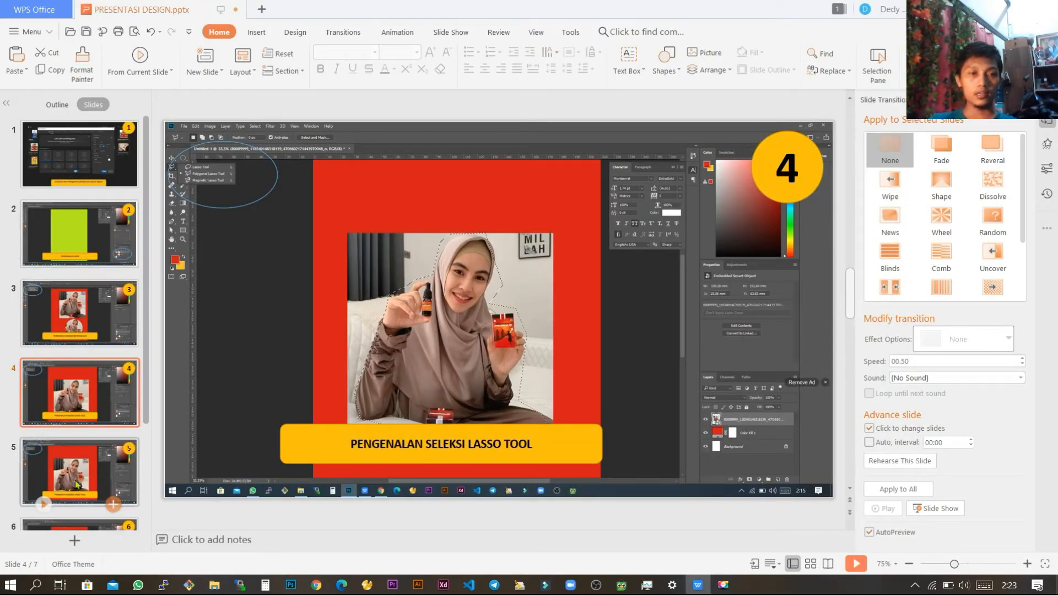
pyautogui.click(138, 466)
pyautogui.scroll(-2, 174, 474)
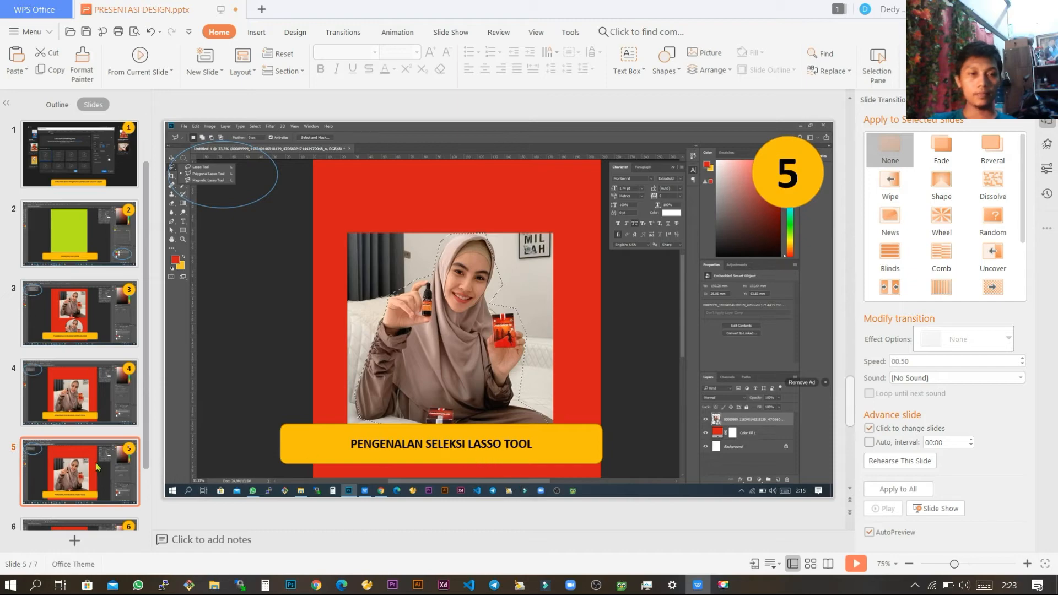
pyautogui.click(100, 345)
pyautogui.click(92, 405)
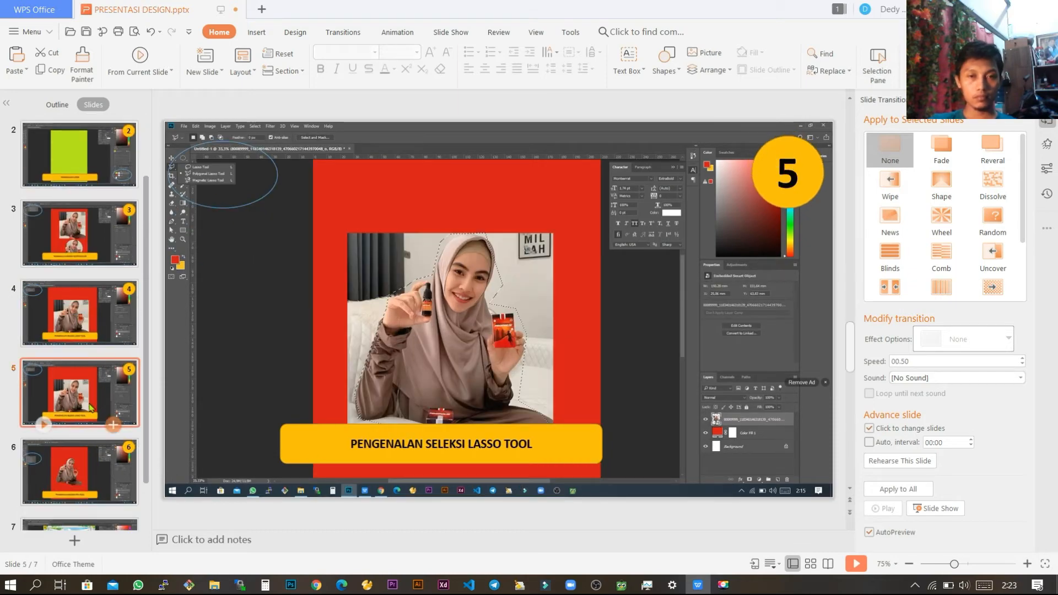
pyautogui.click(85, 466)
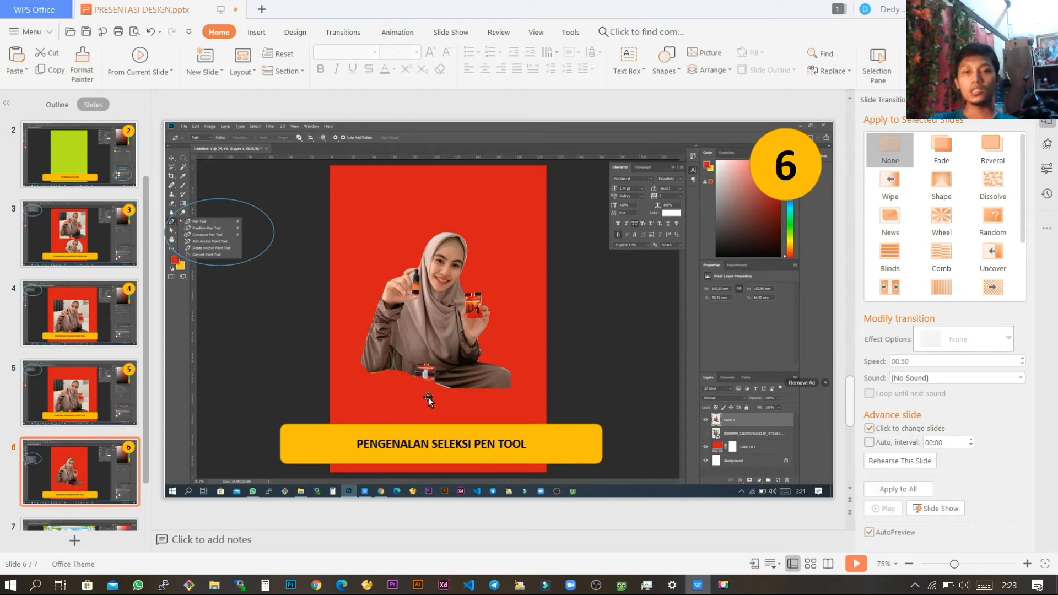
# Step: Back in Photoshop, delete the freehand cutout layer and activate the Pen tool
pyautogui.hotkey('alt', 'Tab')
pyautogui.moveTo(597, 355); pyautogui.dragTo(325, 177)
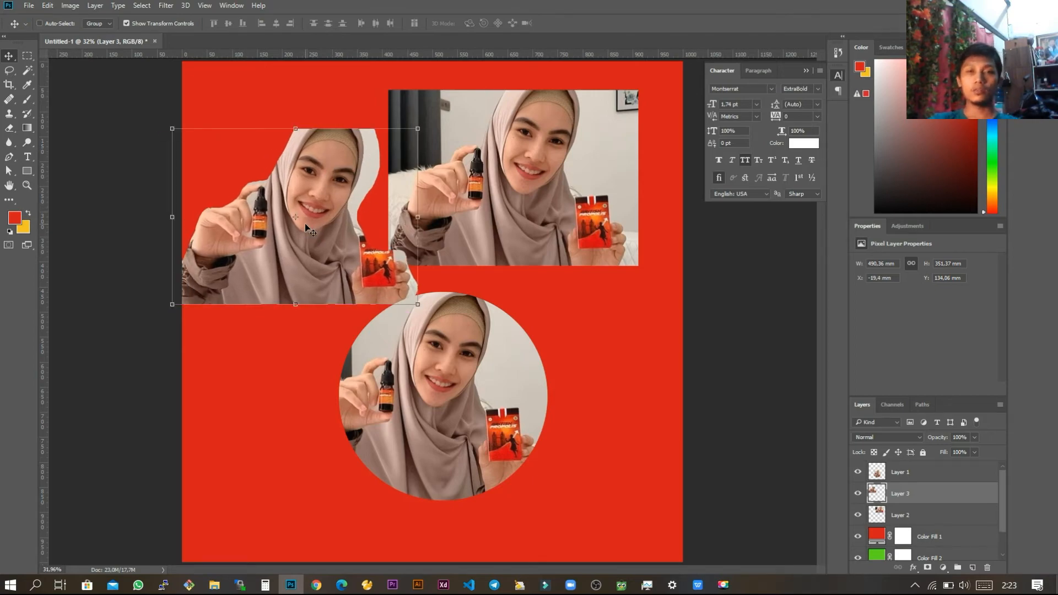
pyautogui.press('Delete')
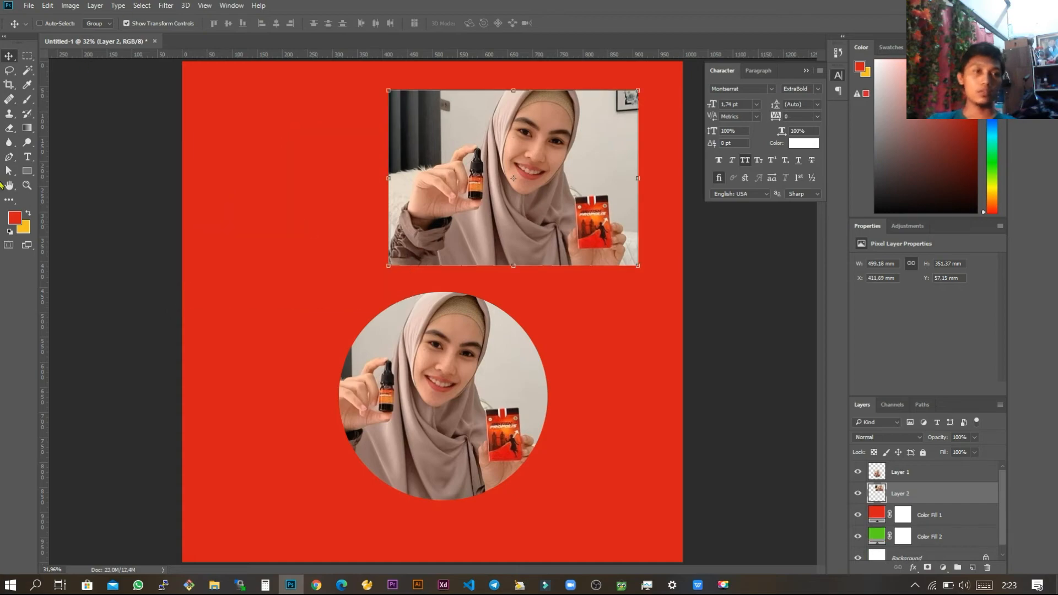
pyautogui.click(9, 157)
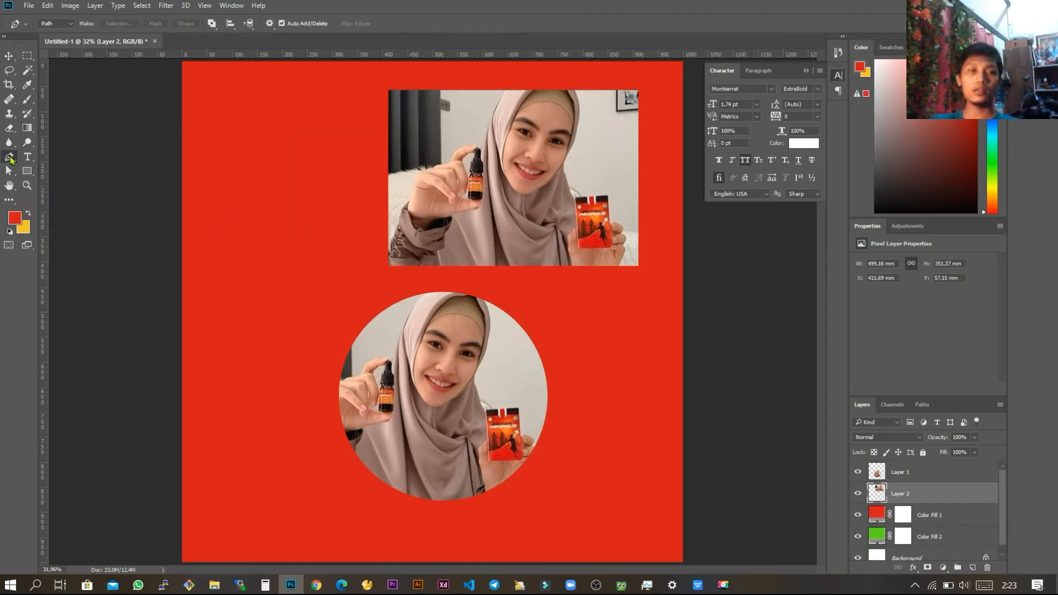
pyautogui.click(9, 57)
pyautogui.press('p')
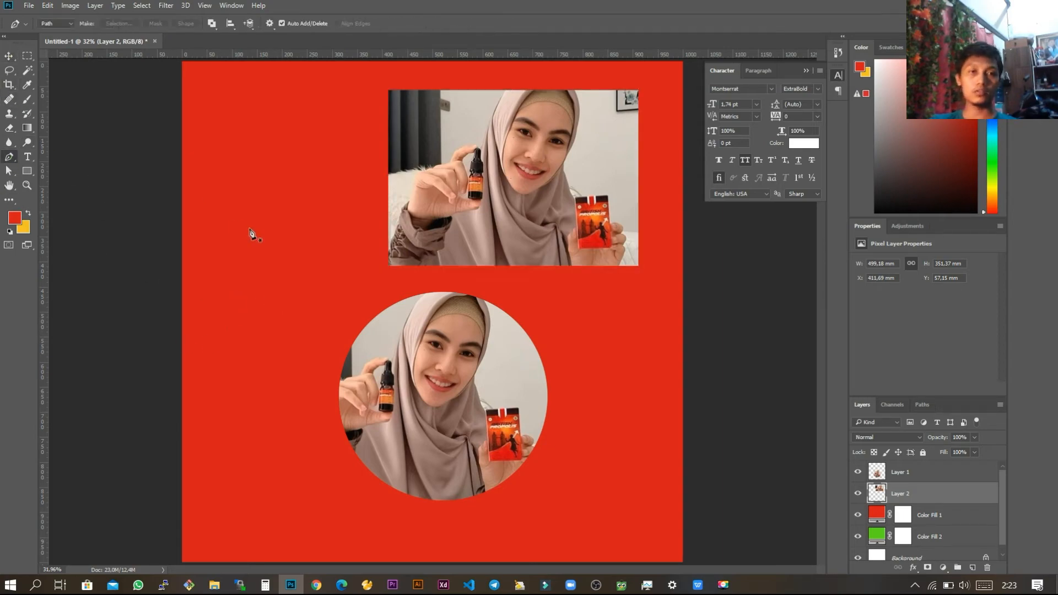
# Step: Examine the woman's outline and products in the rectangular cutout at several magnifications
pyautogui.scroll(2, 557, 96)
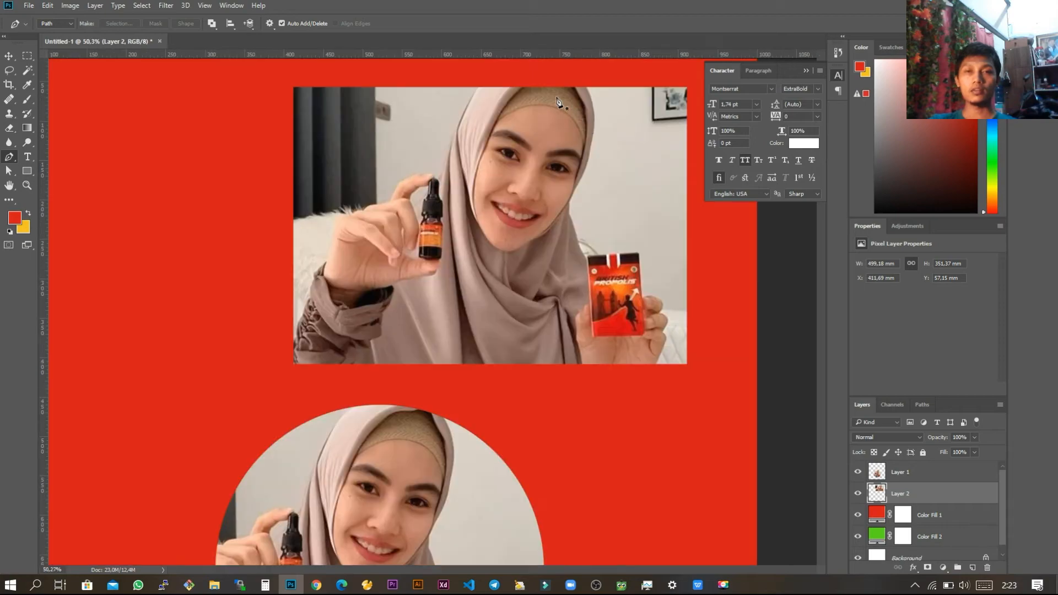
pyautogui.moveTo(508, 170); pyautogui.dragTo(401, 251)
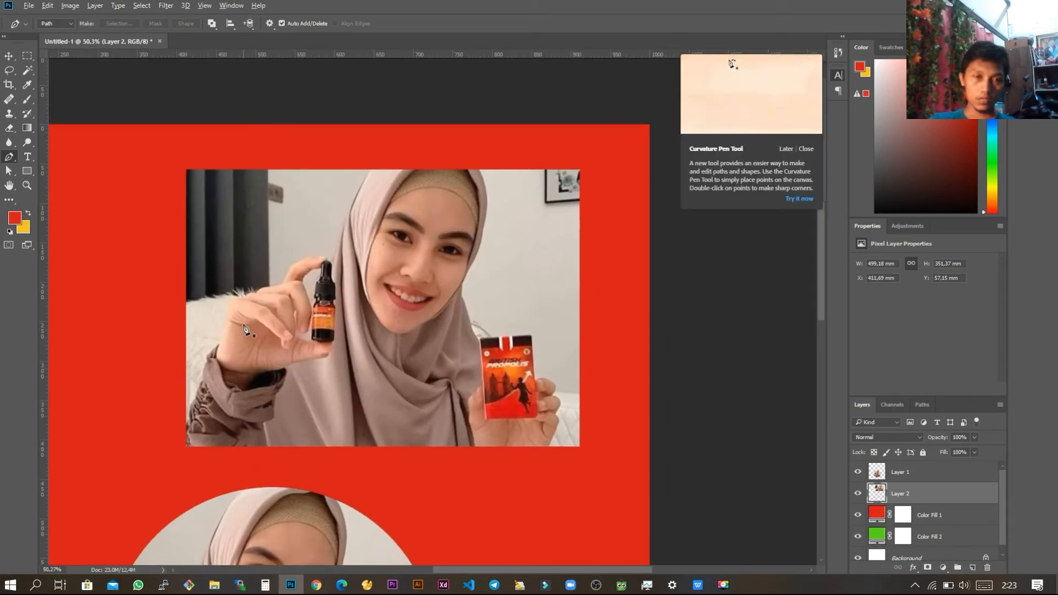
pyautogui.scroll(1, 270, 329)
pyautogui.moveTo(248, 444); pyautogui.dragTo(261, 417)
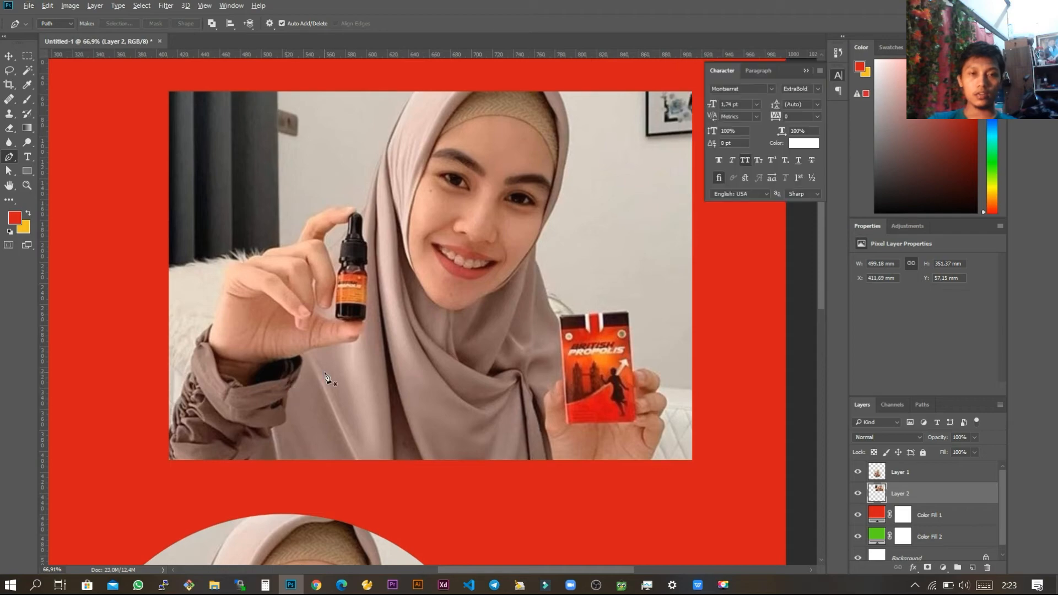
pyautogui.scroll(-3, 326, 375)
pyautogui.scroll(4, 361, 330)
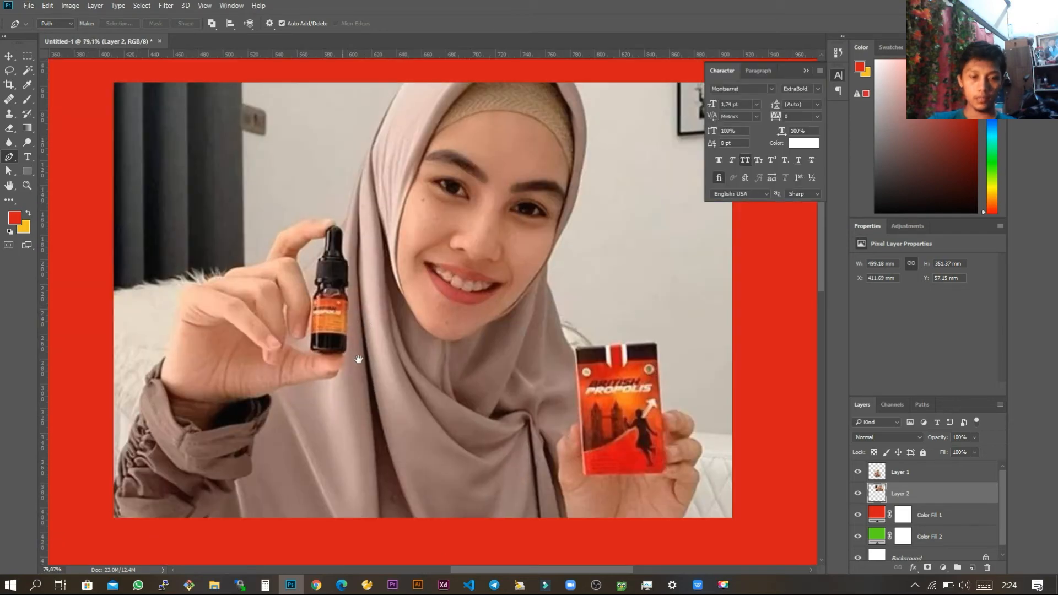
pyautogui.moveTo(342, 306); pyautogui.dragTo(359, 360)
pyautogui.scroll(1, 361, 365)
pyautogui.scroll(1, 362, 365)
pyautogui.scroll(-3, 362, 365)
pyautogui.scroll(2, 362, 365)
pyautogui.scroll(-2, 361, 364)
pyautogui.scroll(1, 361, 364)
pyautogui.scroll(-1, 362, 365)
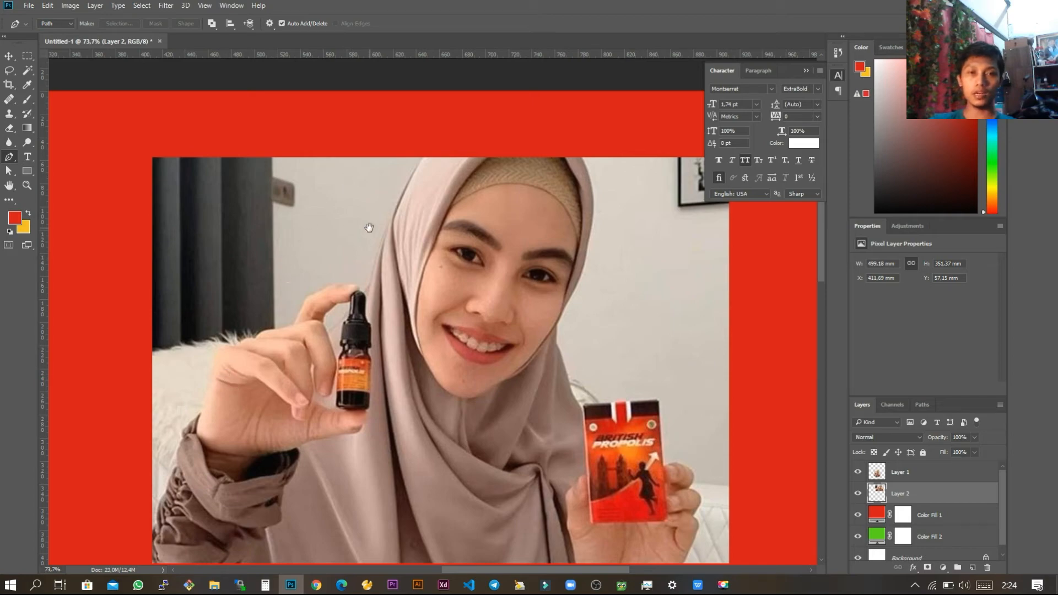
# Step: Start a Pen path at the rectangular cutout's lower-left corner and trace up the outer edge of the woman's sleeve
pyautogui.moveTo(333, 396); pyautogui.dragTo(407, 268)
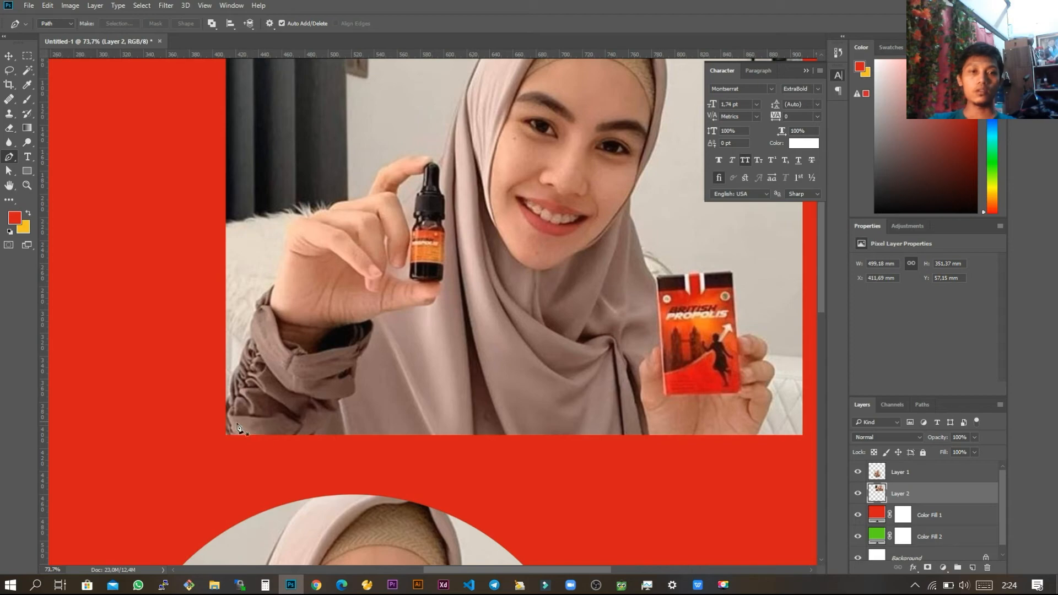
pyautogui.scroll(2, 226, 413)
pyautogui.scroll(3, 226, 413)
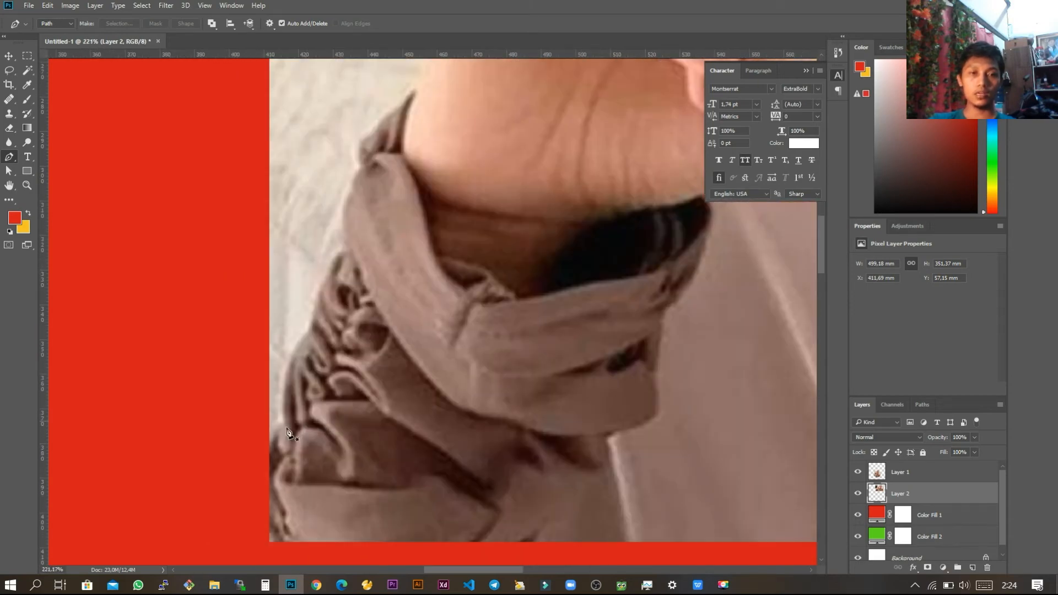
pyautogui.click(264, 447)
pyautogui.click(283, 417)
pyautogui.click(286, 360)
pyautogui.moveTo(302, 331); pyautogui.dragTo(304, 329)
pyautogui.click(312, 305)
pyautogui.click(330, 250)
pyautogui.click(343, 179)
# Step: Continue the path past the cuff and along the back of the raised hand, curving it over the first knuckle
pyautogui.moveTo(386, 155); pyautogui.dragTo(293, 331)
pyautogui.click(331, 286)
pyautogui.click(343, 262)
pyautogui.moveTo(402, 155); pyautogui.dragTo(357, 395)
pyautogui.moveTo(330, 361); pyautogui.dragTo(406, 321)
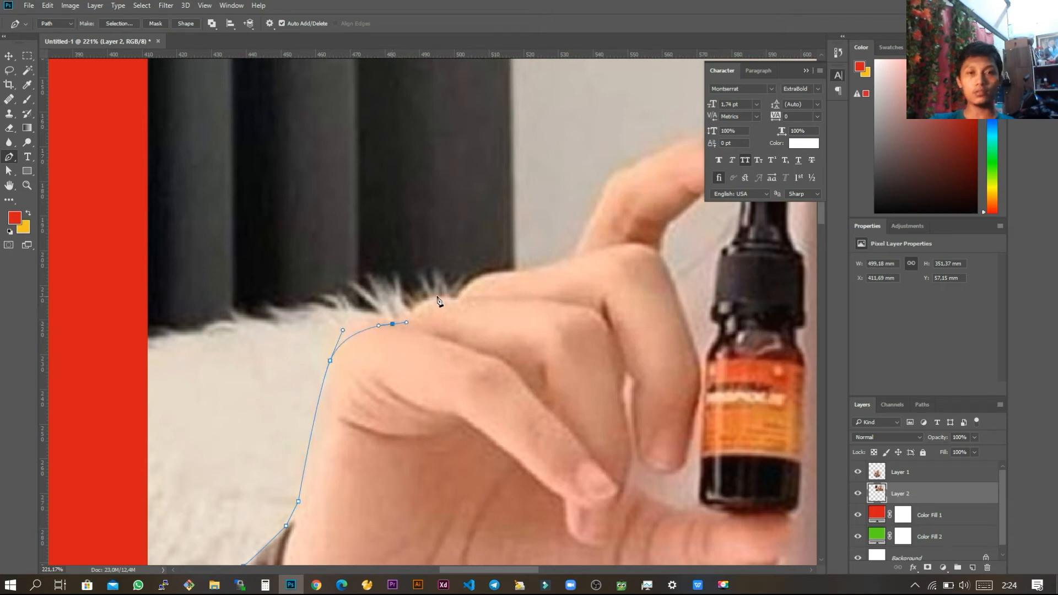
# Step: Extend the path with curved anchor points over the remaining knuckles of the hand holding the bottle
pyautogui.moveTo(457, 299); pyautogui.dragTo(449, 406)
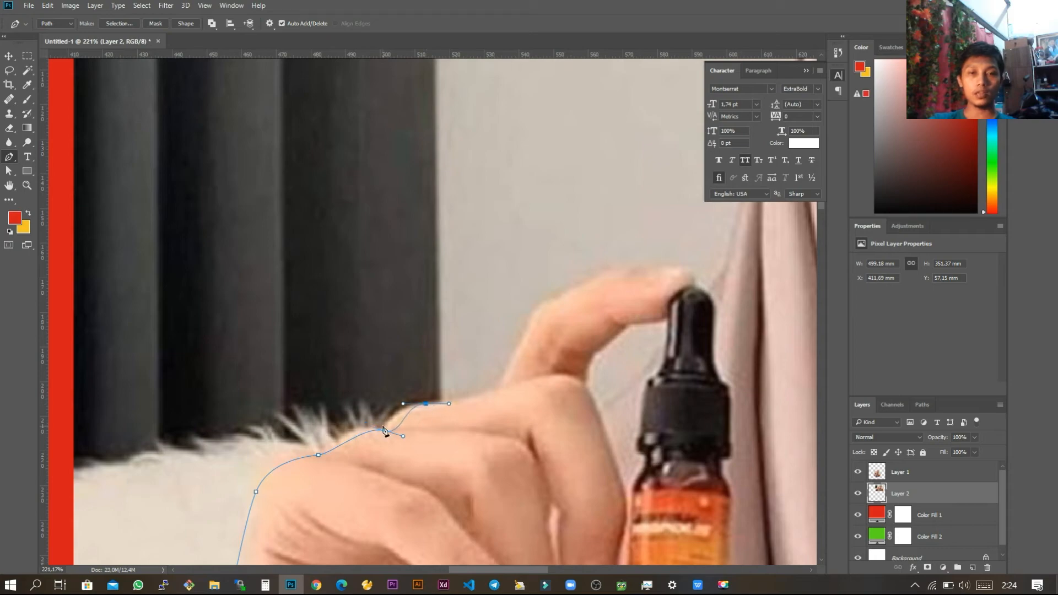
pyautogui.scroll(3, 394, 478)
pyautogui.moveTo(401, 381); pyautogui.dragTo(446, 384)
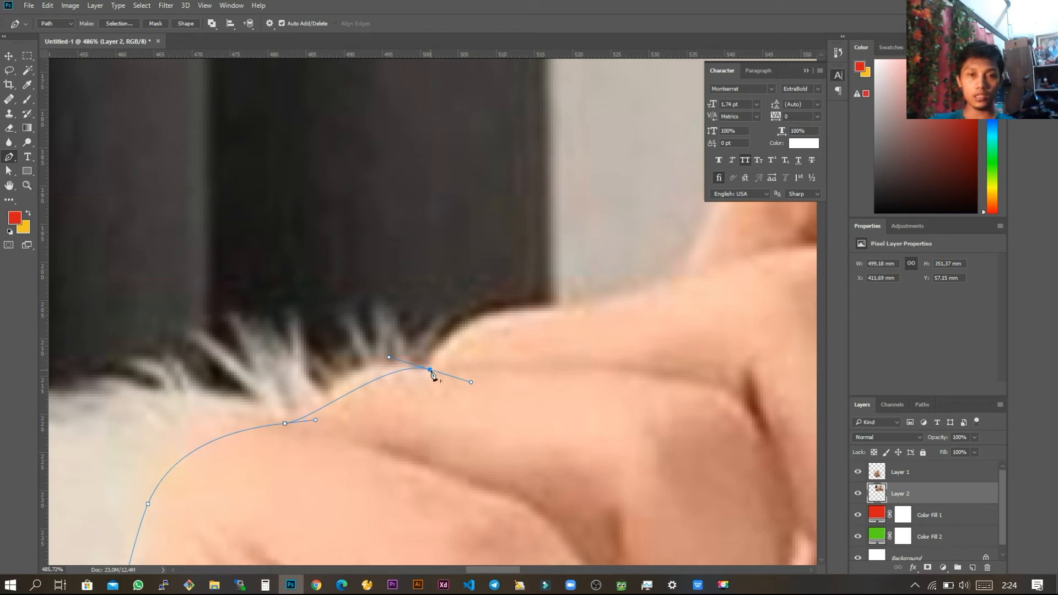
pyautogui.click(457, 326)
pyautogui.moveTo(540, 311); pyautogui.dragTo(524, 286)
pyautogui.click(643, 293)
# Step: Trace the path up the outer edge of the finger resting on the bottle's dropper, ending in a curve at its bend
pyautogui.click(466, 396)
pyautogui.hotkey('ctrl', 'z')
pyautogui.moveTo(555, 221); pyautogui.dragTo(559, 325)
pyautogui.hotkey('ctrl', 'z')
pyautogui.moveTo(490, 390); pyautogui.dragTo(311, 444)
pyautogui.moveTo(442, 350); pyautogui.dragTo(450, 307)
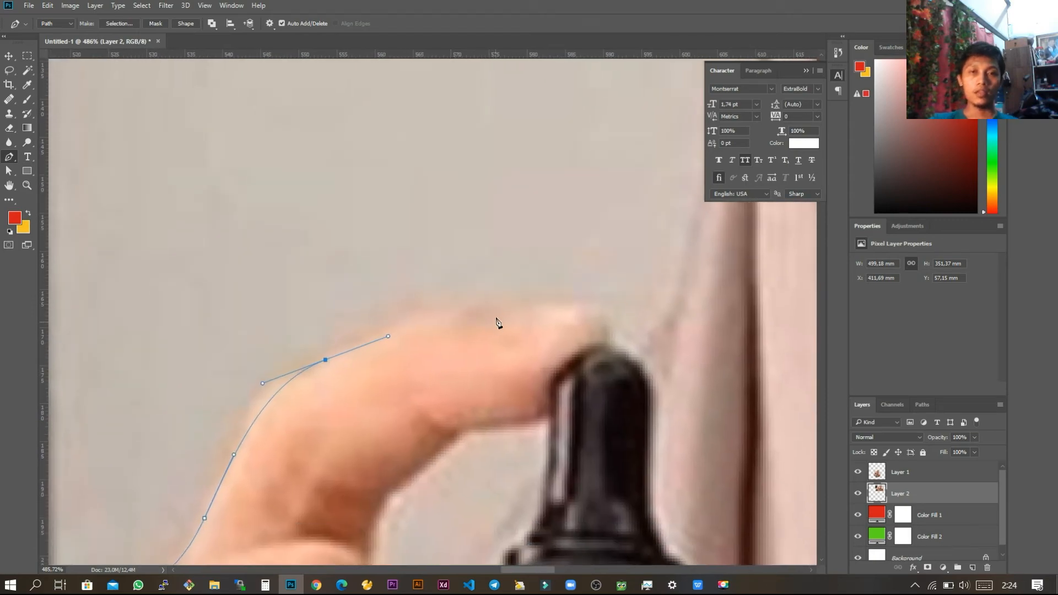
pyautogui.scroll(-3, 485, 339)
pyautogui.moveTo(327, 450); pyautogui.dragTo(379, 384)
pyautogui.click(489, 218)
pyautogui.click(461, 180)
pyautogui.click(389, 166)
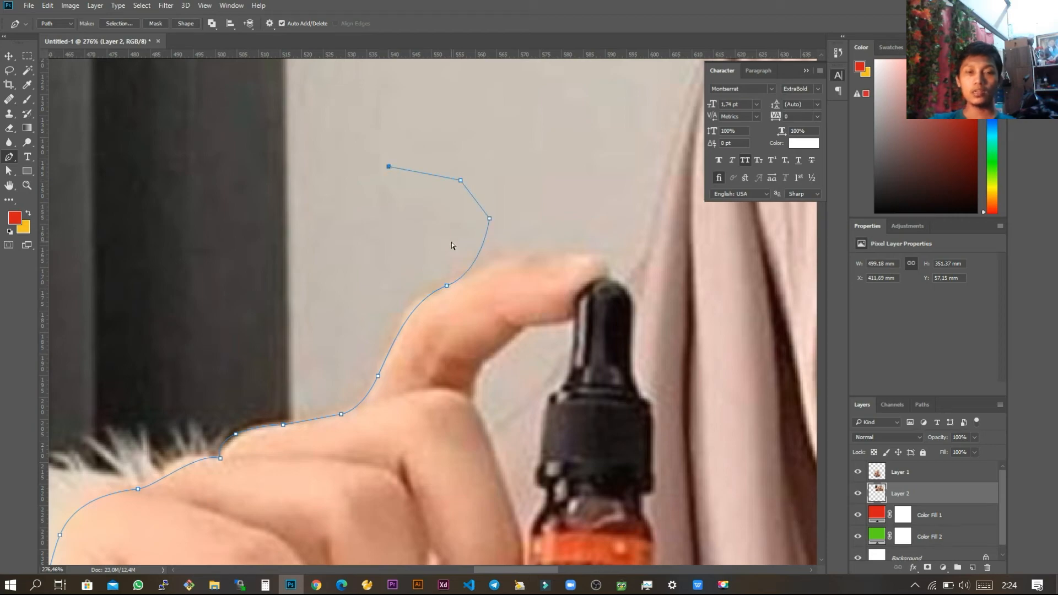
pyautogui.hotkey('ctrl', 'z')
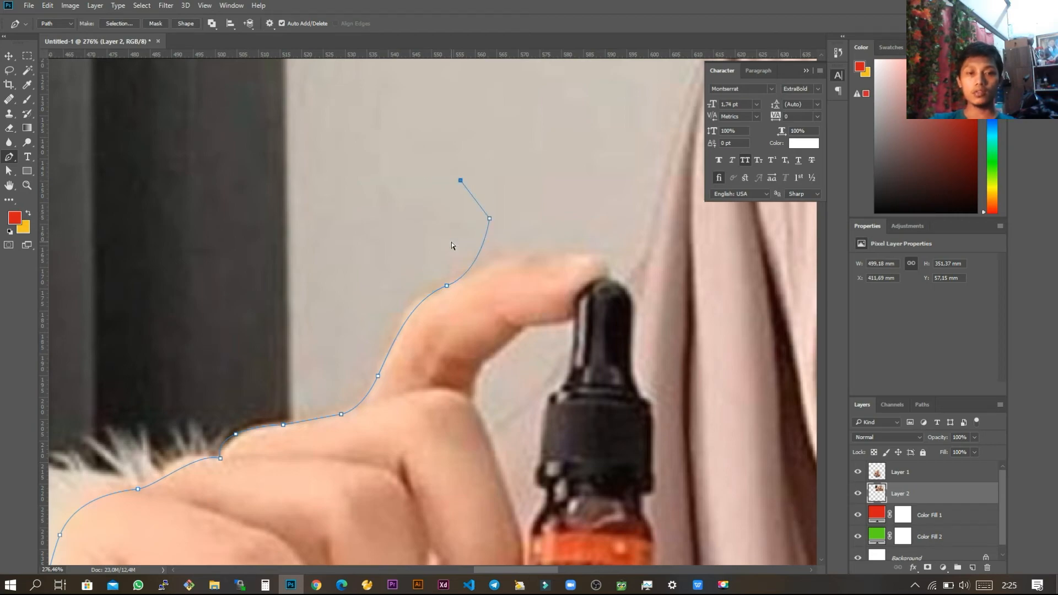
pyautogui.hotkey('ctrl', 'z')
pyautogui.hotkey('ctrl', 'z')
pyautogui.hotkey('ctrl', 'z')
pyautogui.hotkey('ctrl', 'z')
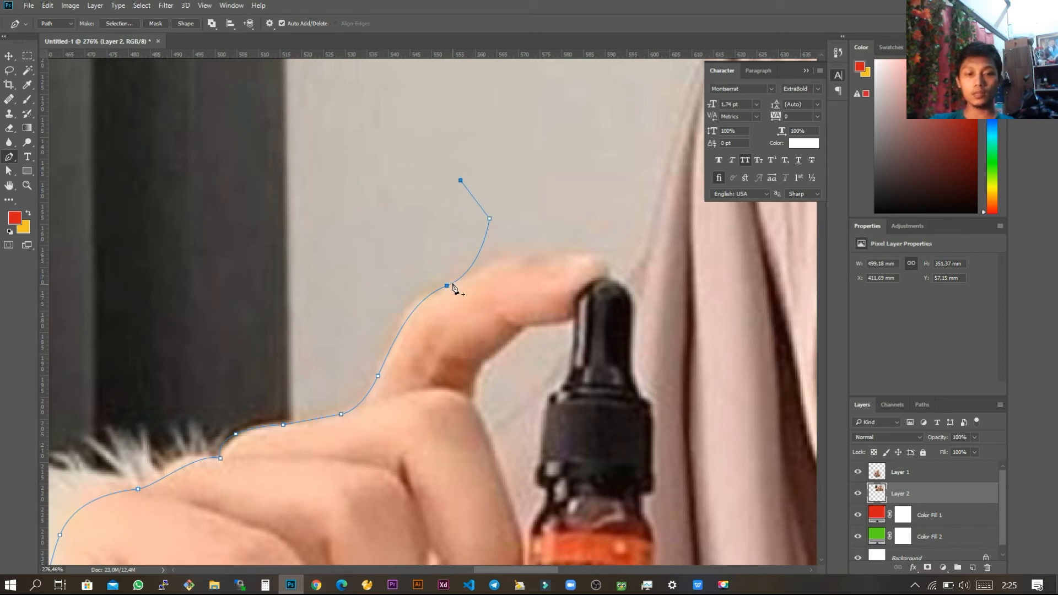
pyautogui.hotkey('ctrl', 'z')
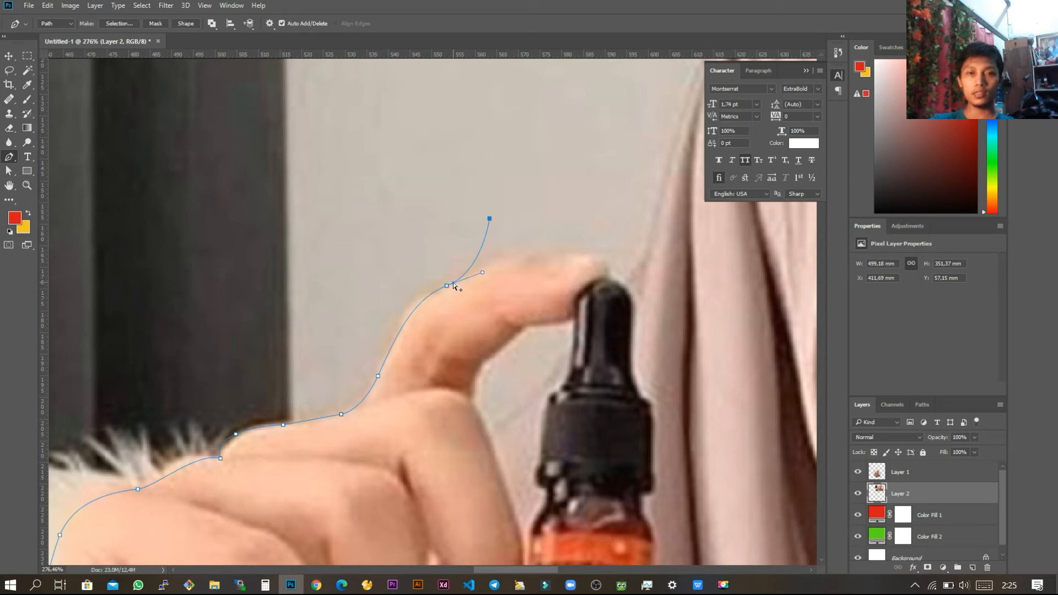
pyautogui.hotkey('ctrl', 'z')
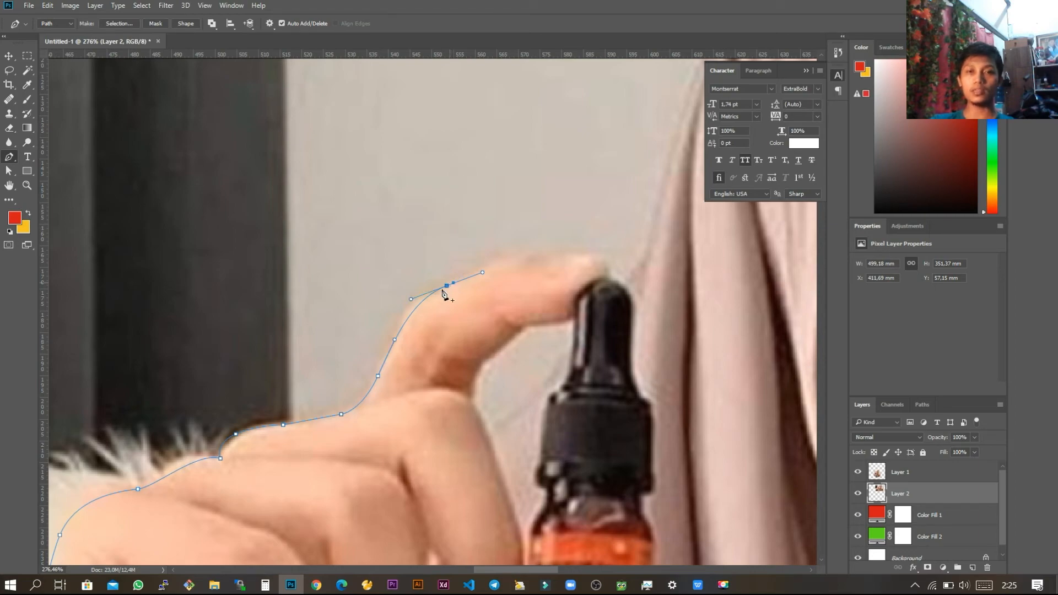
# Step: Continue the Pen path over the top of the fingertip above the dropper and extend it to the headscarf's outer edge
pyautogui.moveTo(532, 253); pyautogui.dragTo(569, 253)
pyautogui.click(605, 246)
pyautogui.click(632, 236)
# Step: Trace the path up the headscarf's outer edge beside the raised bottle and curve it across the top of the head
pyautogui.moveTo(657, 158); pyautogui.dragTo(464, 354)
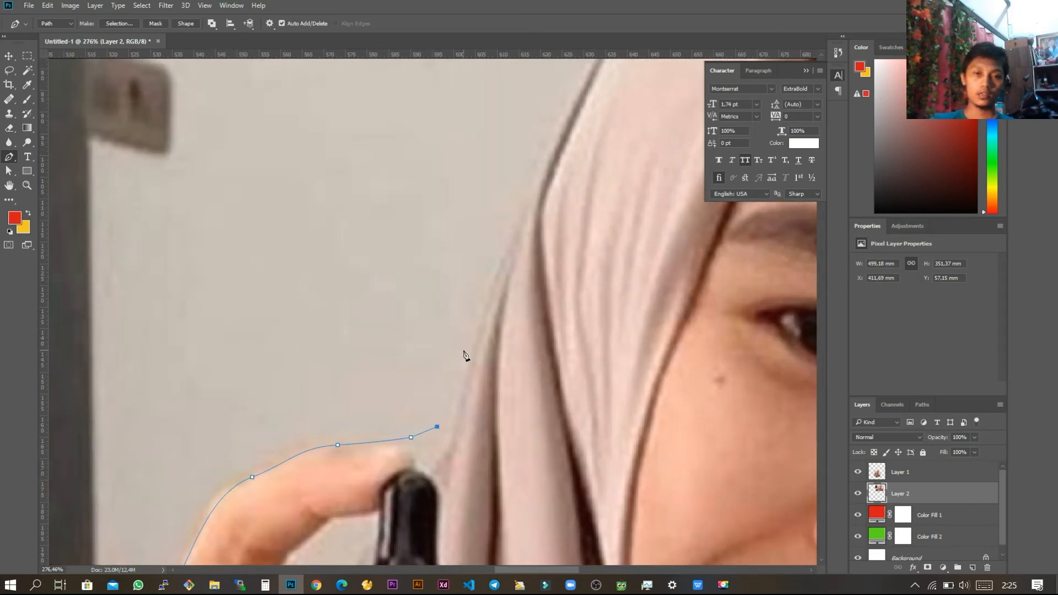
pyautogui.scroll(-5, 464, 354)
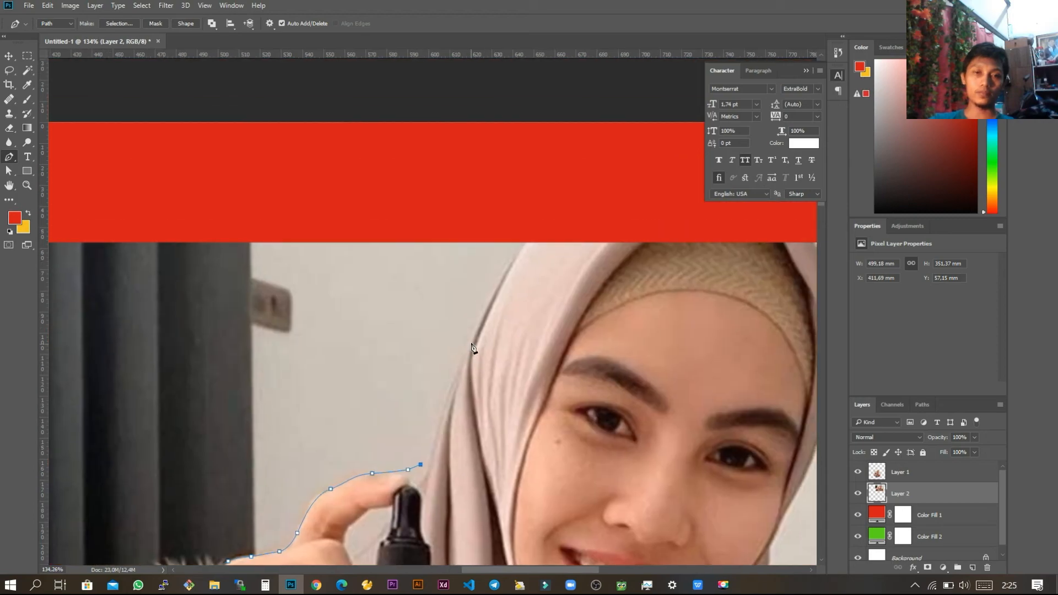
pyautogui.moveTo(504, 289); pyautogui.dragTo(302, 165)
pyautogui.click(565, 211)
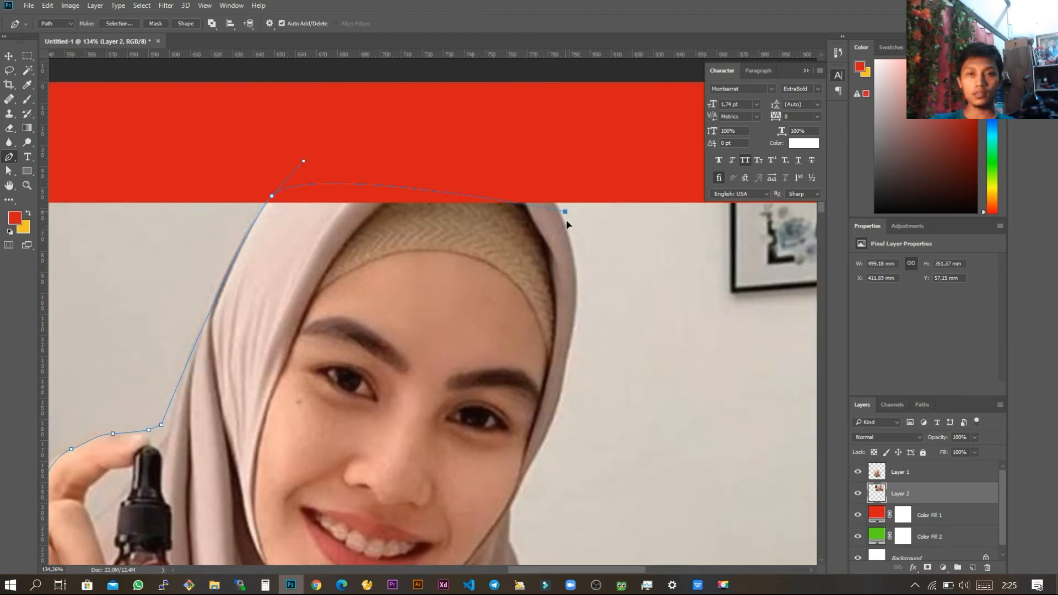
# Step: Continue the path down the opposite side of the headscarf with curved anchor points, past the cheek to the chin area
pyautogui.moveTo(580, 267); pyautogui.dragTo(630, 176)
pyautogui.moveTo(611, 302); pyautogui.dragTo(598, 356)
pyautogui.moveTo(568, 395); pyautogui.dragTo(560, 414)
pyautogui.moveTo(559, 451); pyautogui.dragTo(566, 464)
pyautogui.moveTo(600, 511); pyautogui.dragTo(568, 292)
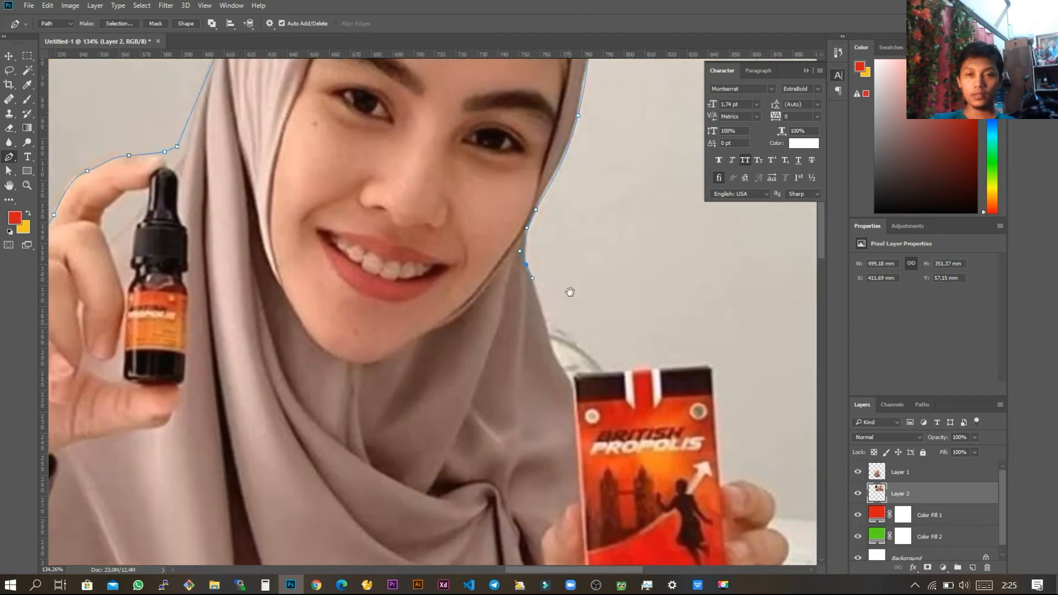
# Step: Trace the path down the headscarf to the product box, along the box's upper edge and down its outer side to the fingers
pyautogui.moveTo(564, 349)
pyautogui.mouseDown()
pyautogui.moveTo(590, 365)
pyautogui.moveTo(487, 347)
pyautogui.mouseUp()
pyautogui.keyDown('alt'); pyautogui.click(571, 341); pyautogui.keyUp('alt')
pyautogui.click(709, 333)
pyautogui.hotkey('ctrl', 'z')
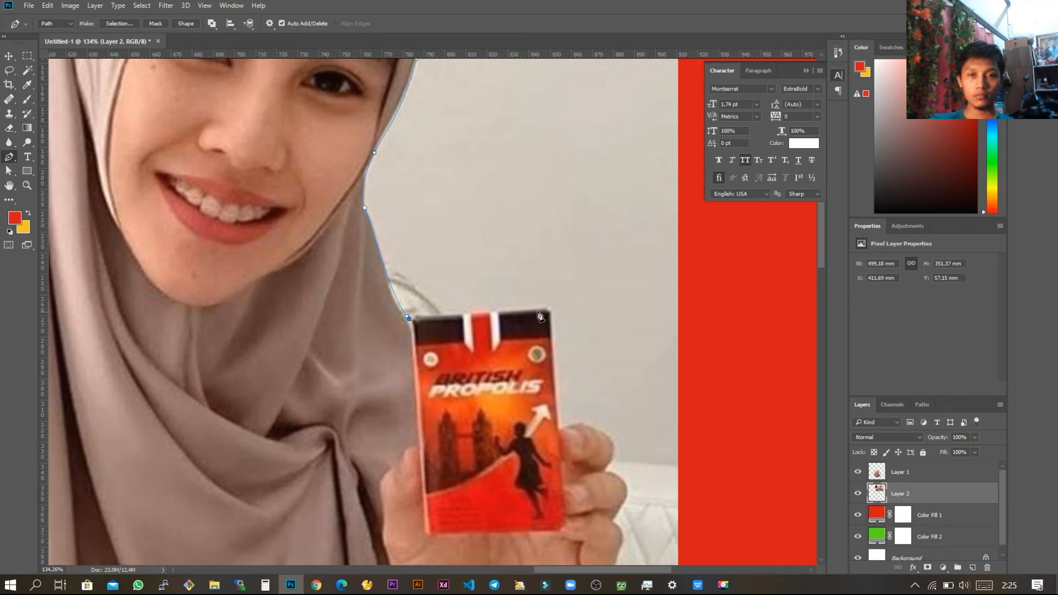
pyautogui.click(554, 309)
pyautogui.click(561, 431)
# Step: Trace the path around the upper two fingers gripping the product box
pyautogui.moveTo(608, 446); pyautogui.dragTo(460, 324)
pyautogui.click(459, 342)
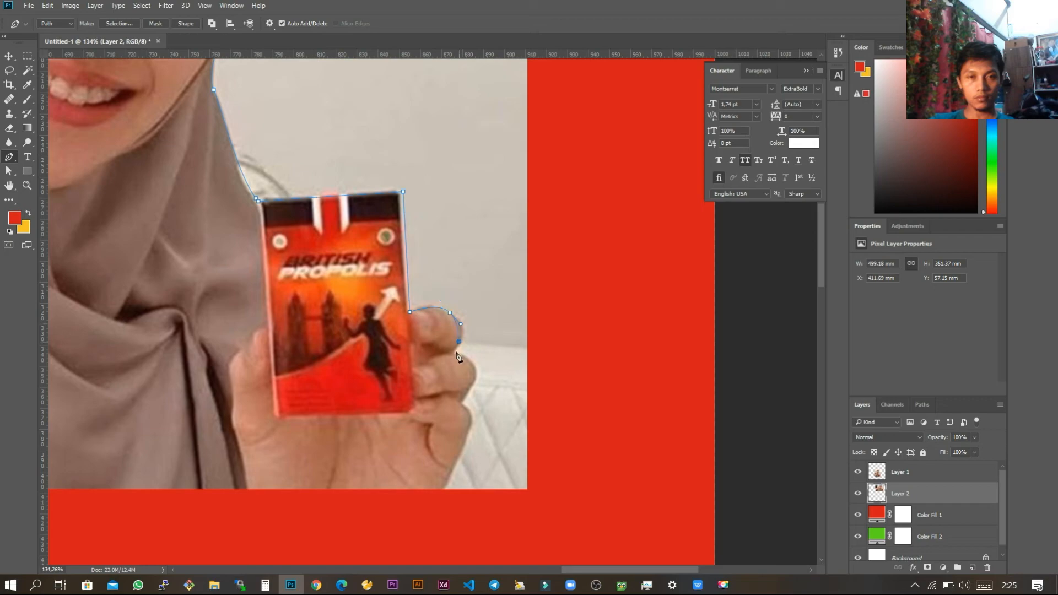
pyautogui.click(453, 351)
pyautogui.moveTo(475, 363); pyautogui.dragTo(466, 390)
pyautogui.click(462, 402)
# Step: Trace the path around the lowest finger and down the side of the hand to the photo's lower edge
pyautogui.scroll(2, 460, 466)
pyautogui.moveTo(488, 386); pyautogui.dragTo(544, 314)
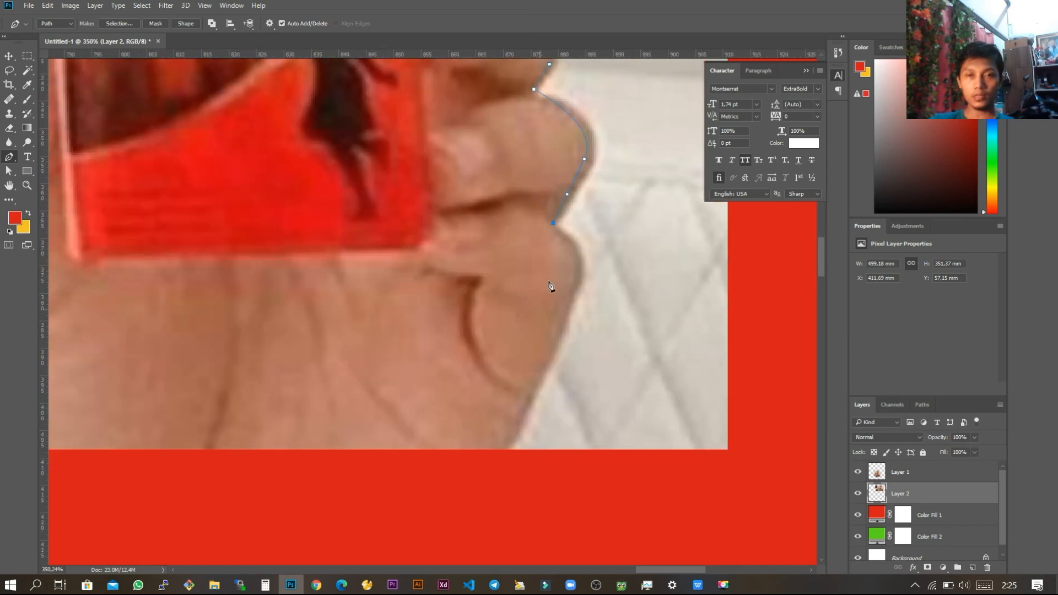
pyautogui.scroll(4, 553, 273)
pyautogui.scroll(-5, 554, 270)
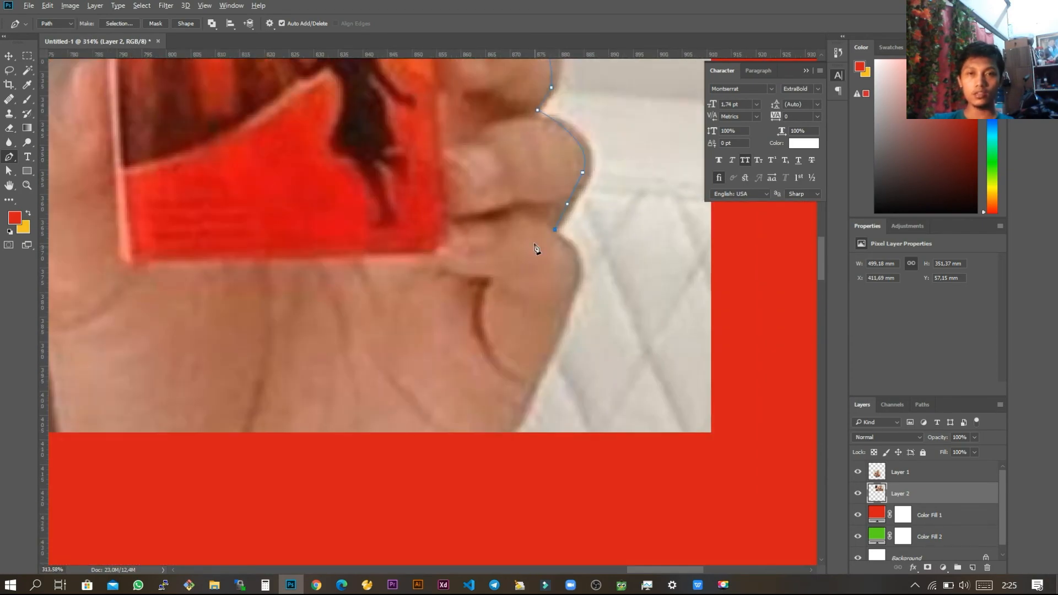
pyautogui.scroll(2, 540, 248)
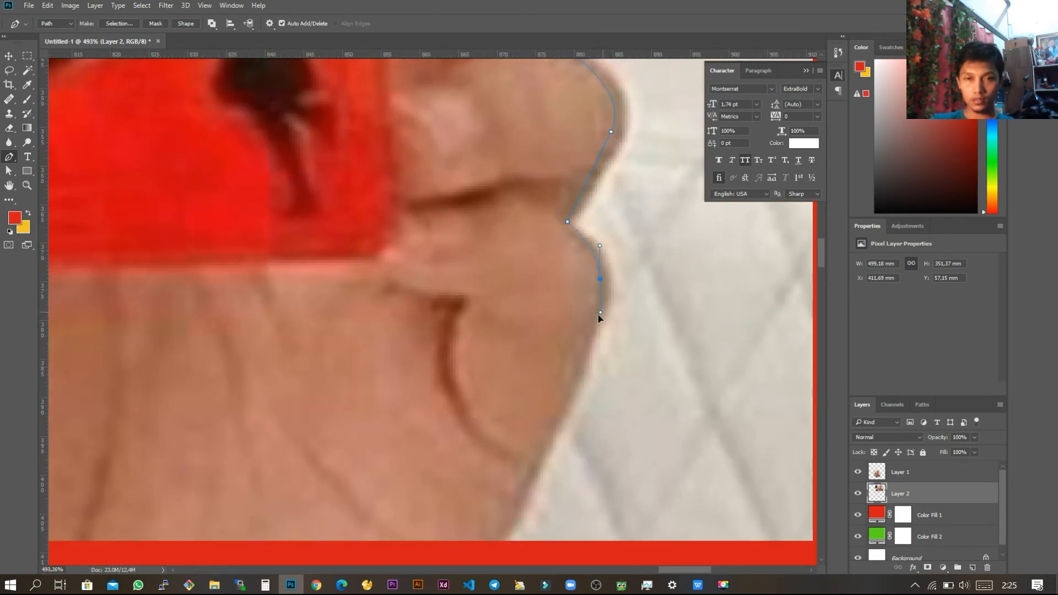
pyautogui.scroll(-2, 555, 326)
pyautogui.click(515, 420)
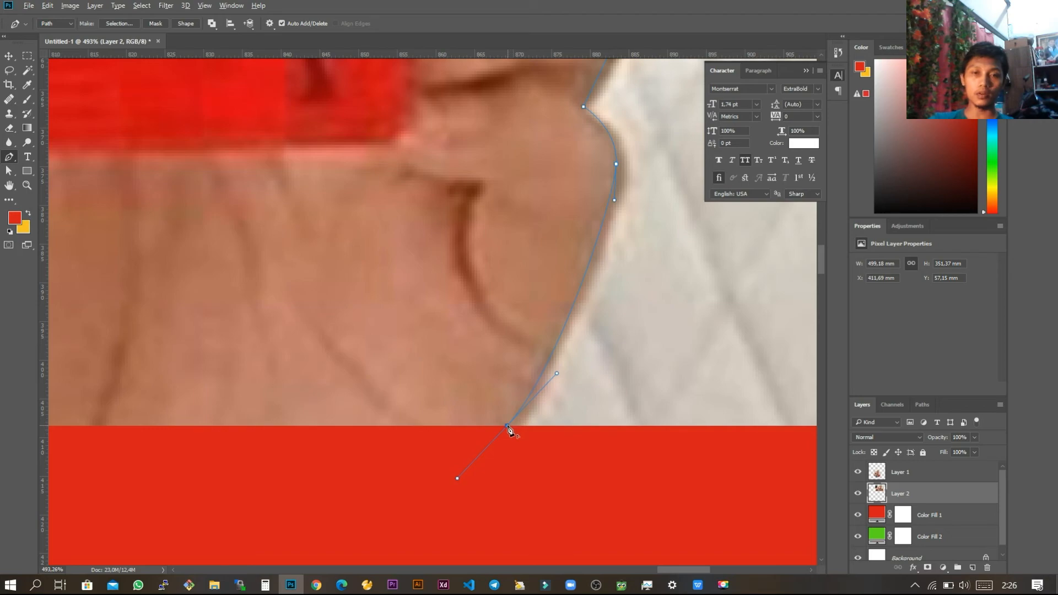
# Step: Run the path along the photo's lower edge to just outside its corner and close it at the starting anchor by the sleeve
pyautogui.scroll(-5, 494, 431)
pyautogui.scroll(-4, 492, 431)
pyautogui.moveTo(357, 427); pyautogui.dragTo(508, 374)
pyautogui.click(159, 373)
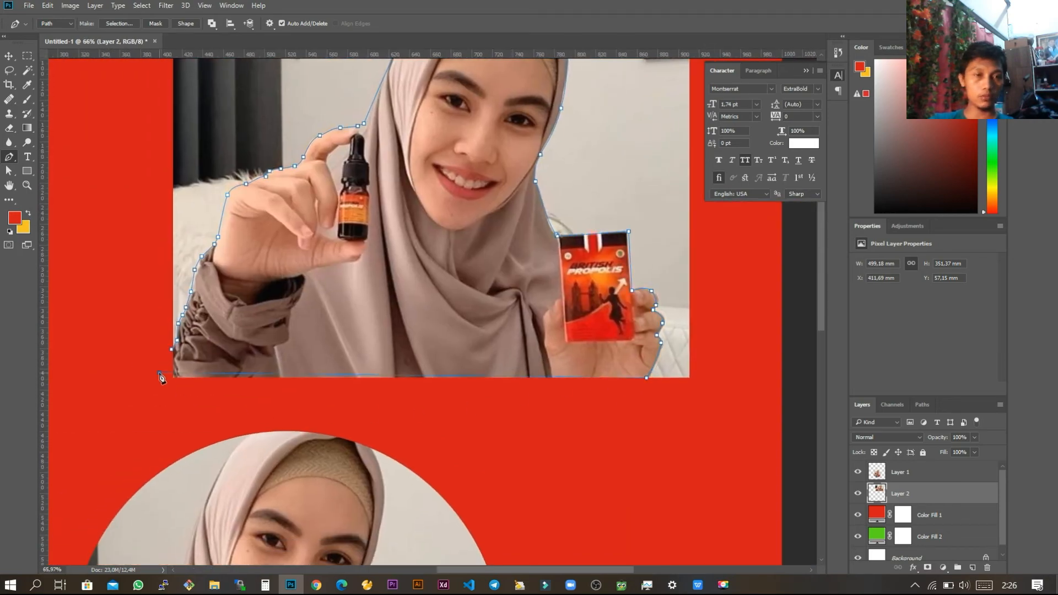
pyautogui.hotkey('ctrl', 'z')
pyautogui.click(167, 383)
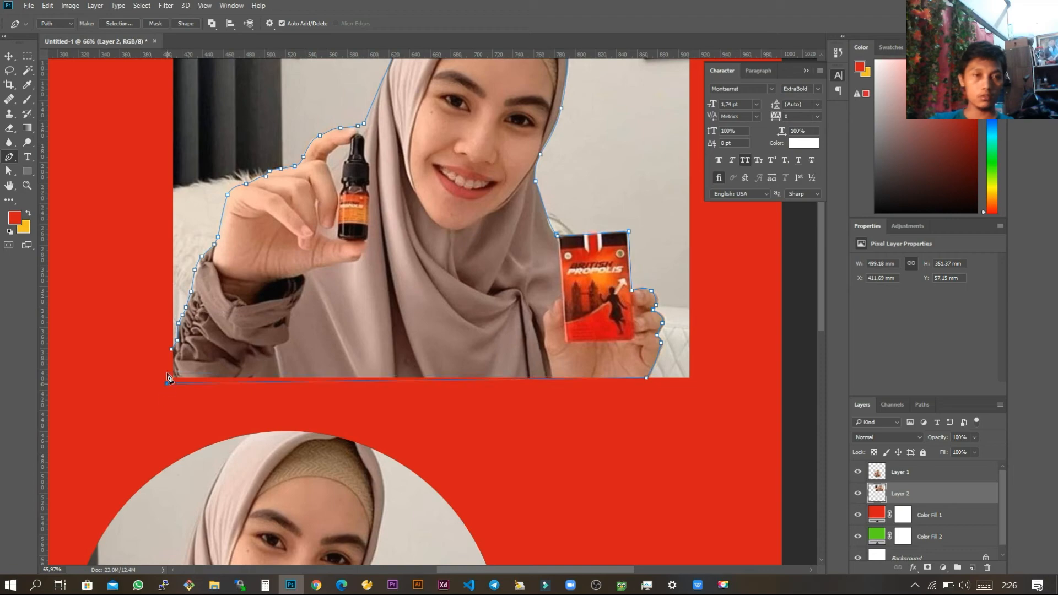
pyautogui.click(171, 351)
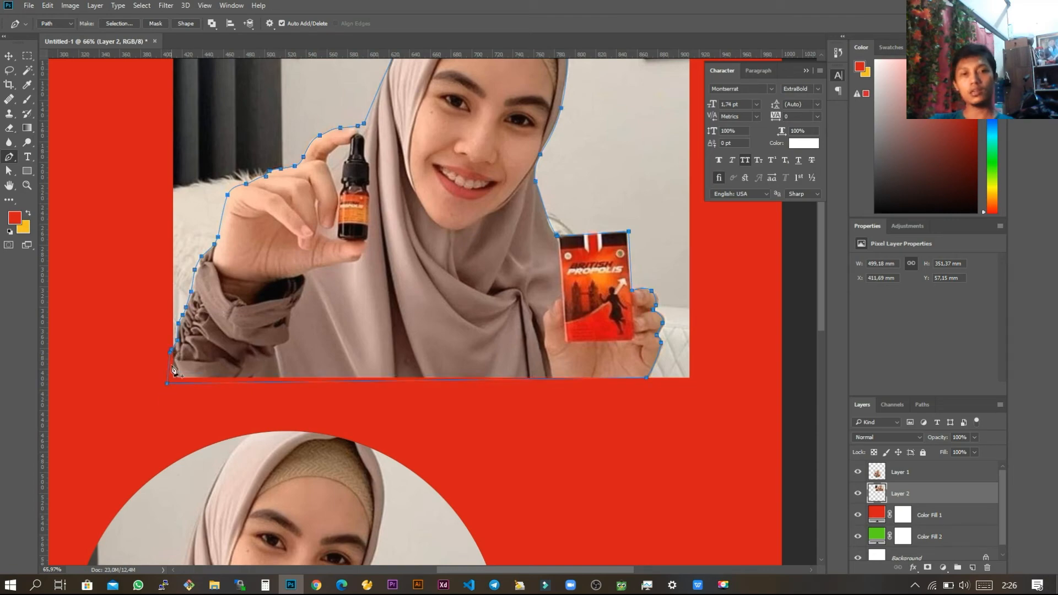
# Step: Convert the closed path around the woman into a new anti-aliased selection with a feather radius of 0 pixels
pyautogui.scroll(-1, 405, 395)
pyautogui.moveTo(411, 387); pyautogui.dragTo(411, 378)
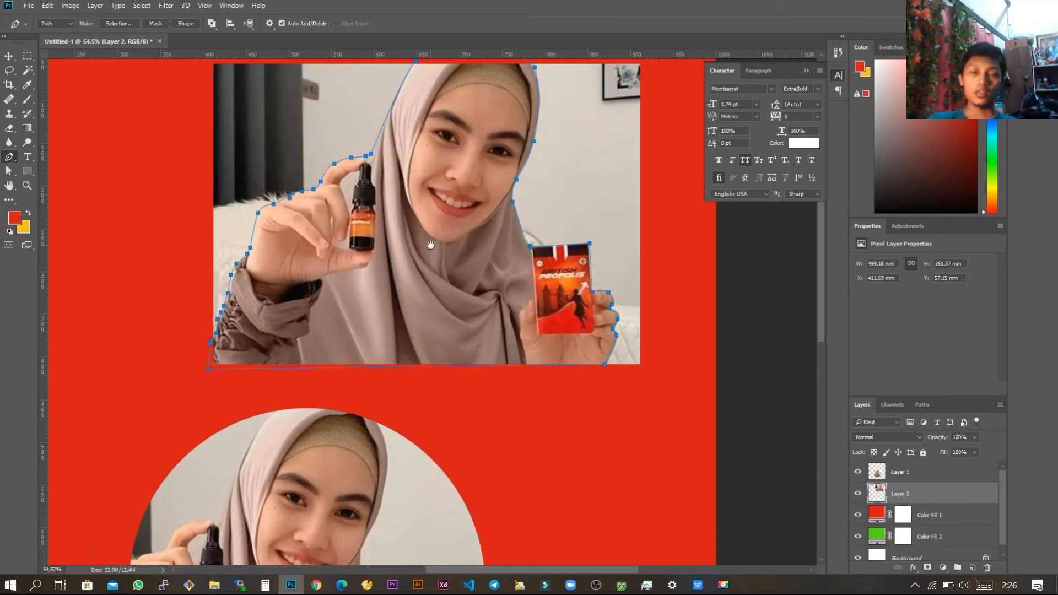
pyautogui.moveTo(431, 244); pyautogui.dragTo(421, 290)
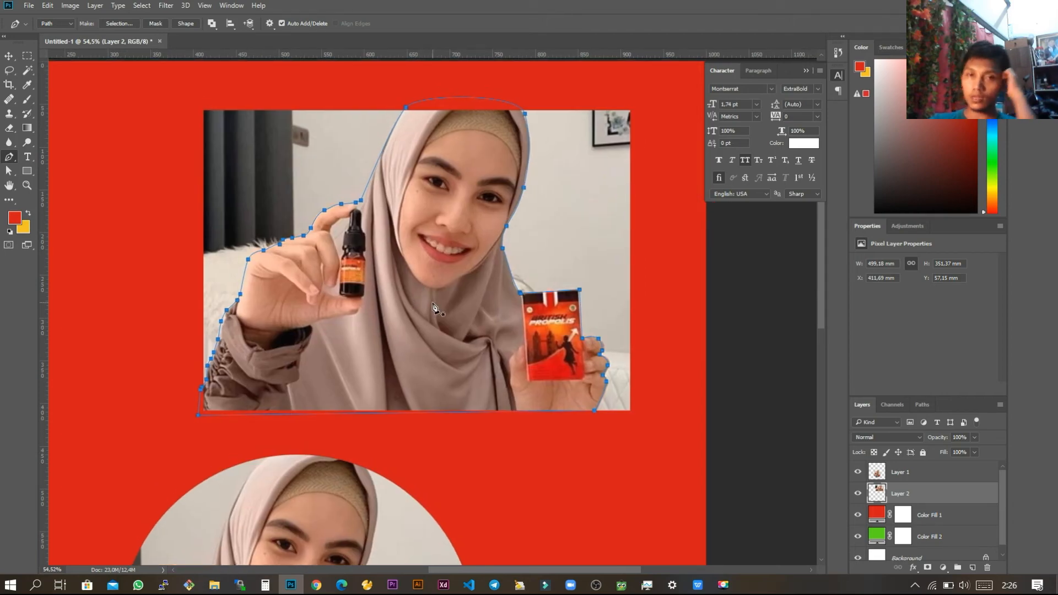
pyautogui.rightClick(448, 179)
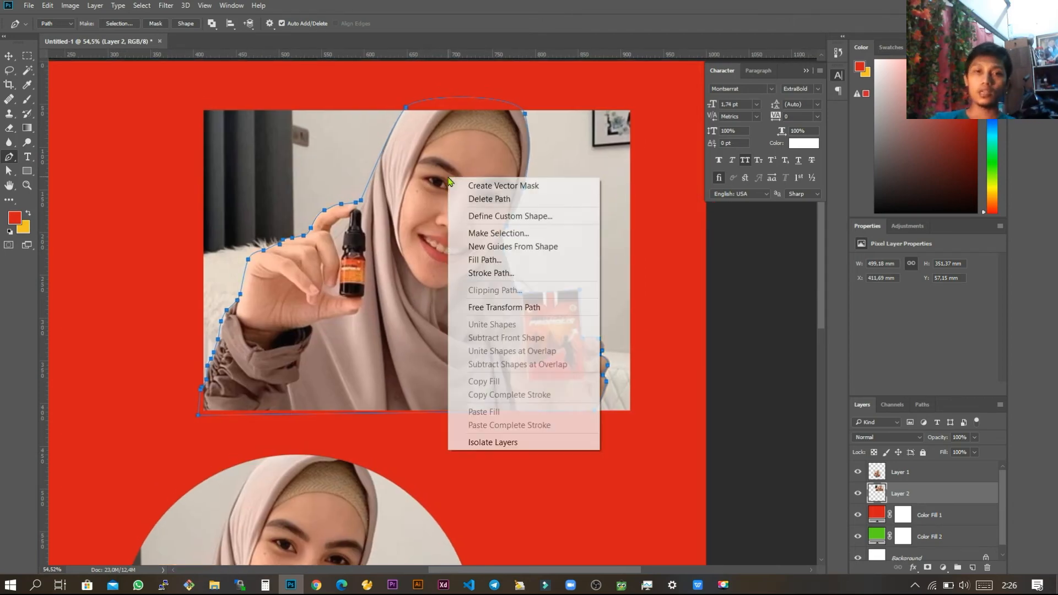
pyautogui.click(499, 233)
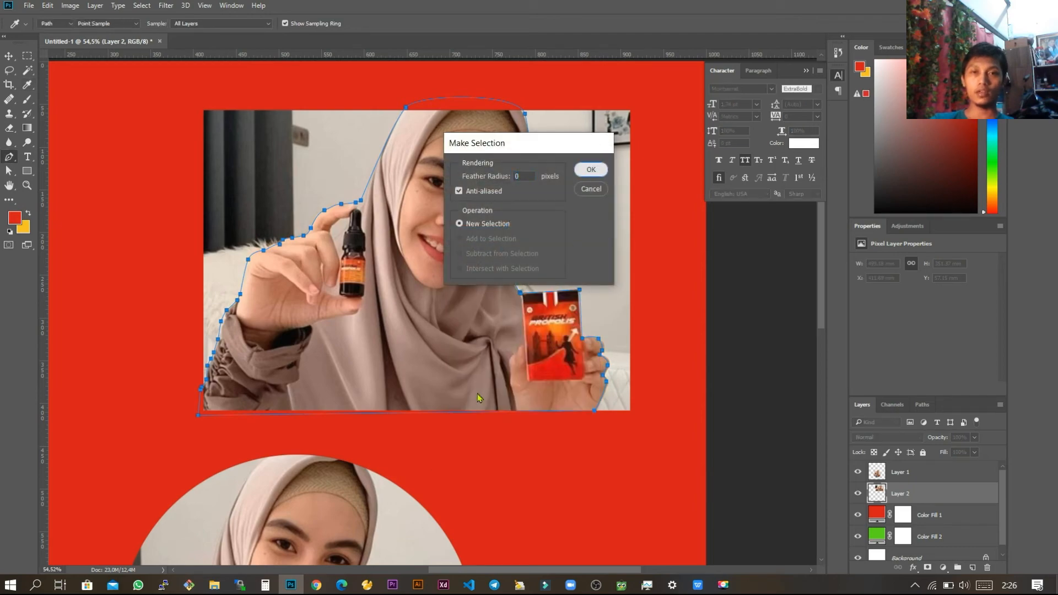
pyautogui.click(590, 172)
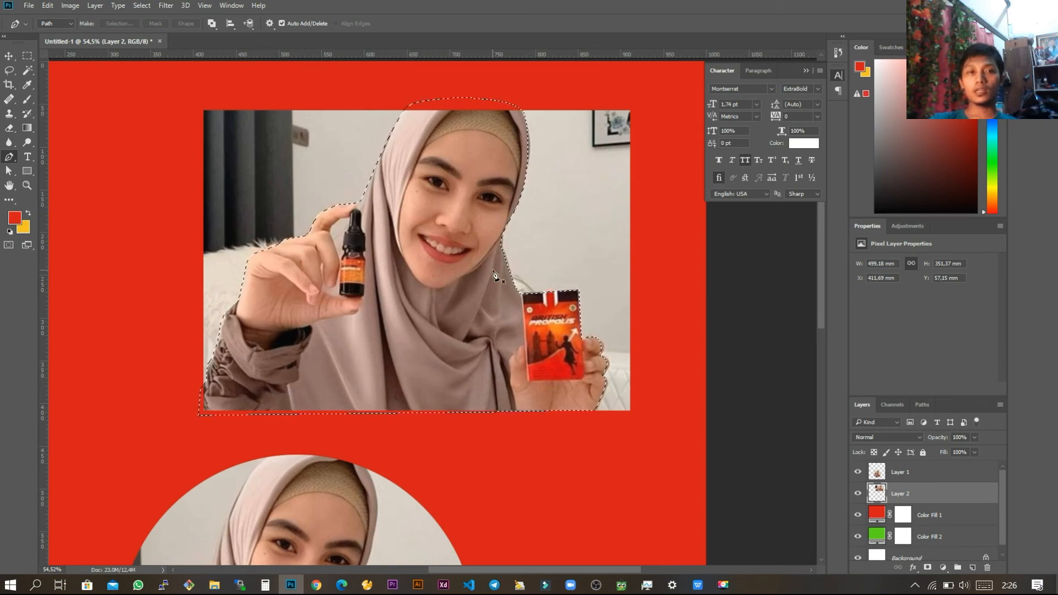
# Step: Refine the selection in Select and Mask with the overlay opacity at 100% and the edge detection radius at 1 px
pyautogui.press('m')
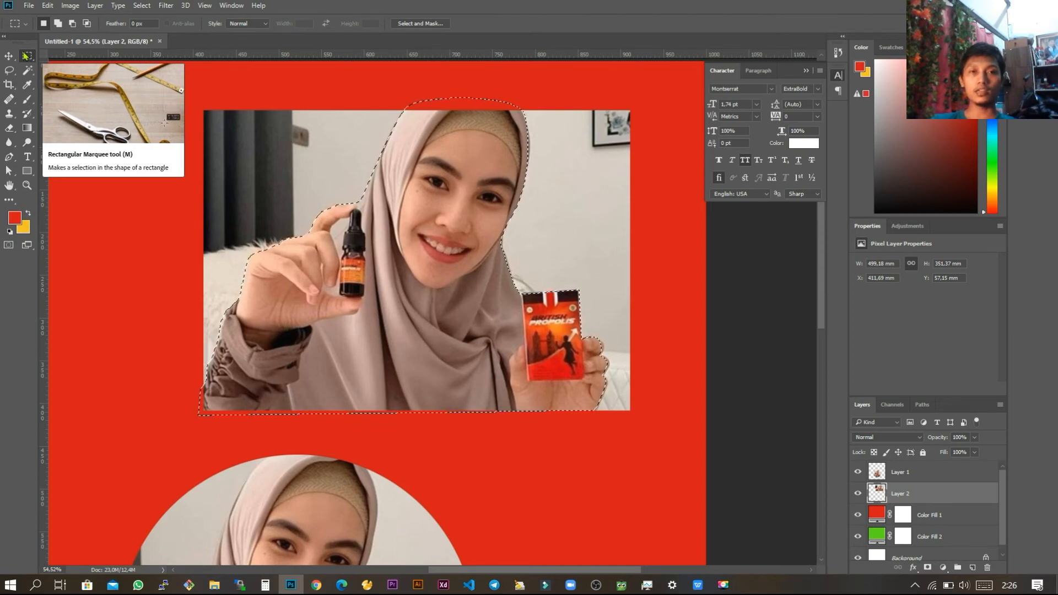
pyautogui.click(427, 24)
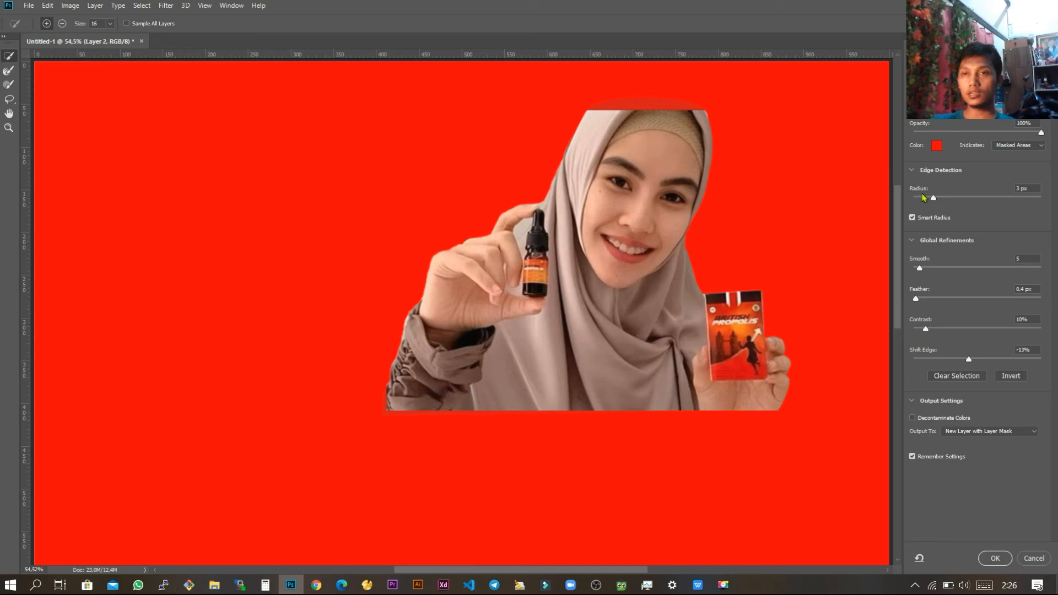
pyautogui.moveTo(1041, 132)
pyautogui.mouseDown()
pyautogui.moveTo(997, 138)
pyautogui.moveTo(1044, 135)
pyautogui.mouseUp()
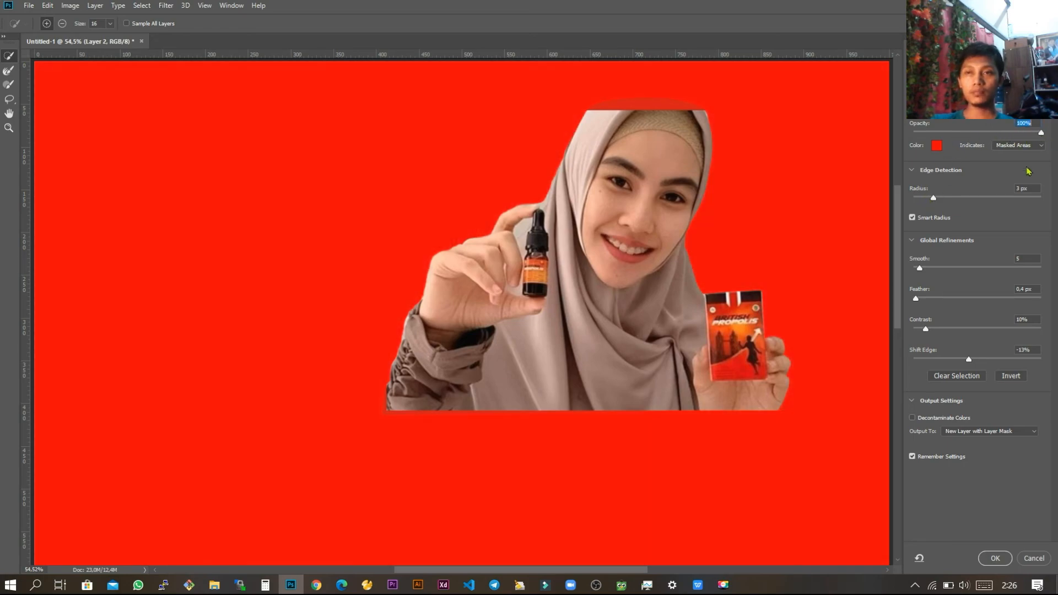
pyautogui.moveTo(933, 198); pyautogui.dragTo(924, 202)
pyautogui.click(931, 199)
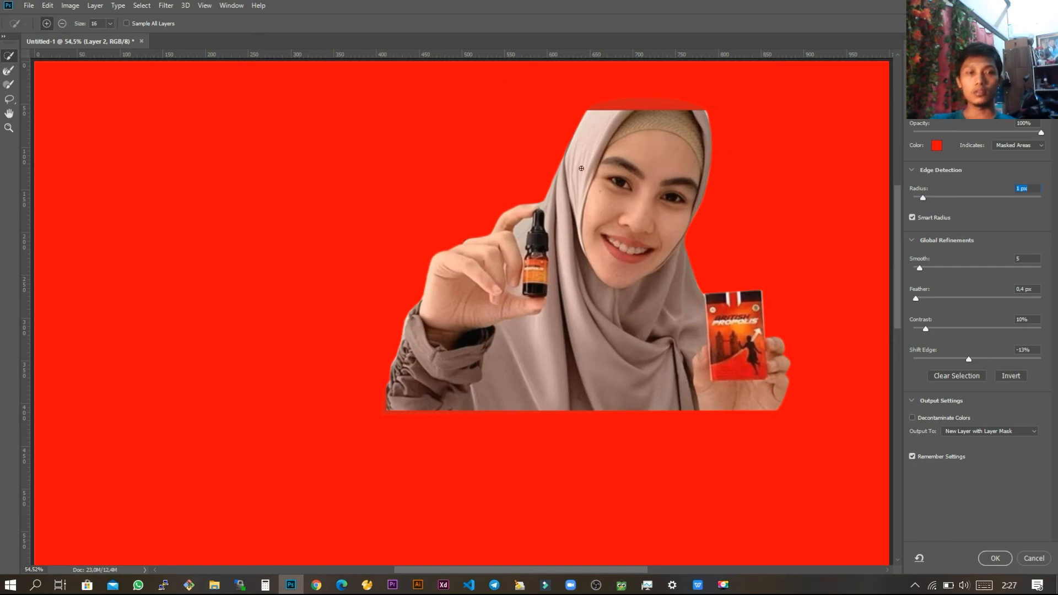
# Step: Try to subtract the excess area above and beside the headscarf with the Quick Selection tool
pyautogui.press('z')
pyautogui.moveTo(707, 118); pyautogui.dragTo(780, 237)
pyautogui.moveTo(744, 161); pyautogui.dragTo(645, 248)
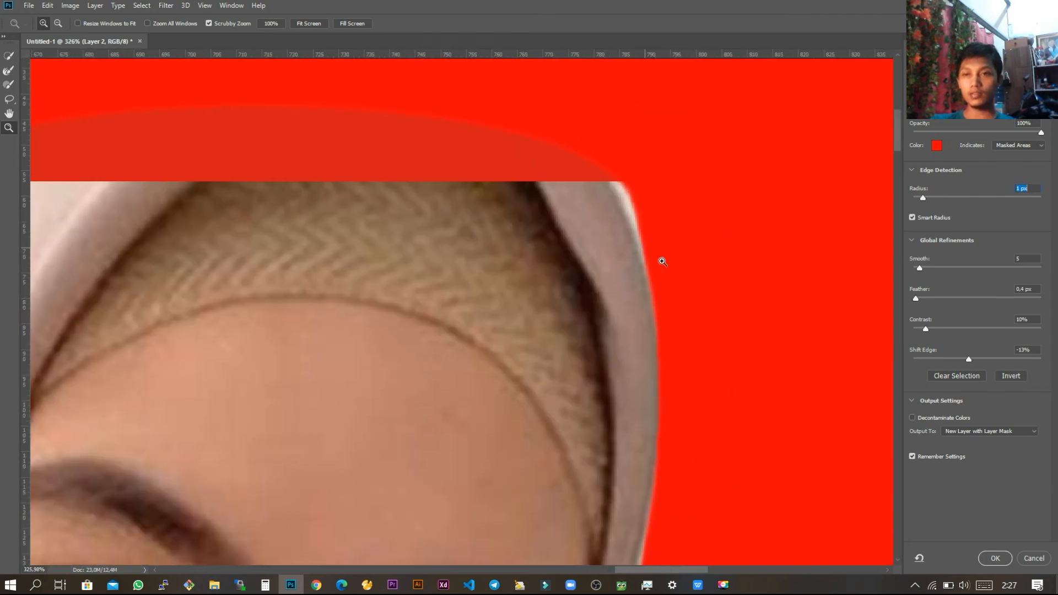
pyautogui.click(7, 57)
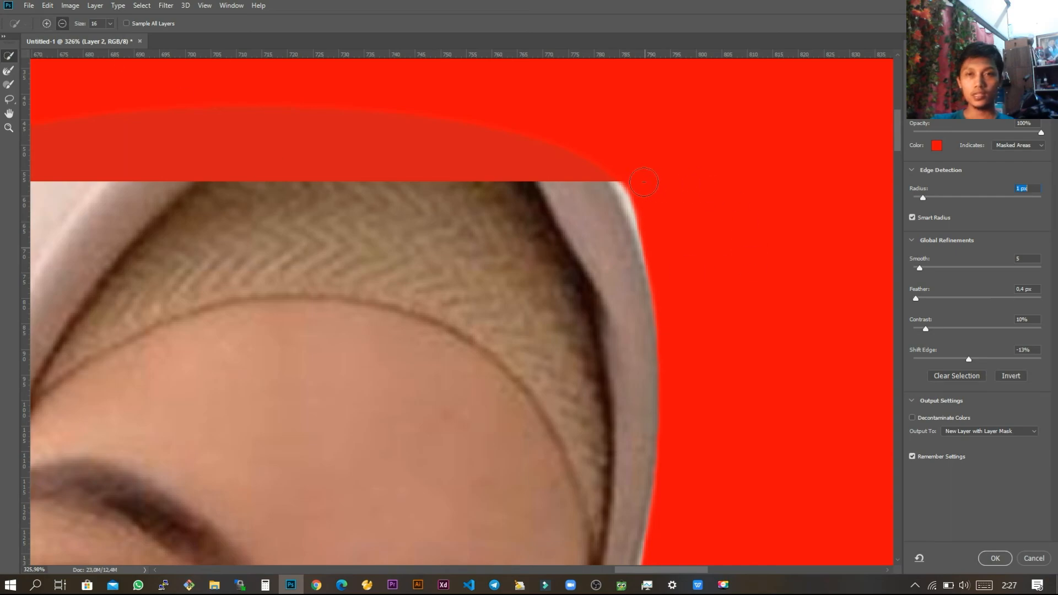
pyautogui.moveTo(629, 177)
pyautogui.mouseDown()
pyautogui.moveTo(660, 237)
pyautogui.moveTo(671, 209)
pyautogui.moveTo(659, 184)
pyautogui.mouseUp()
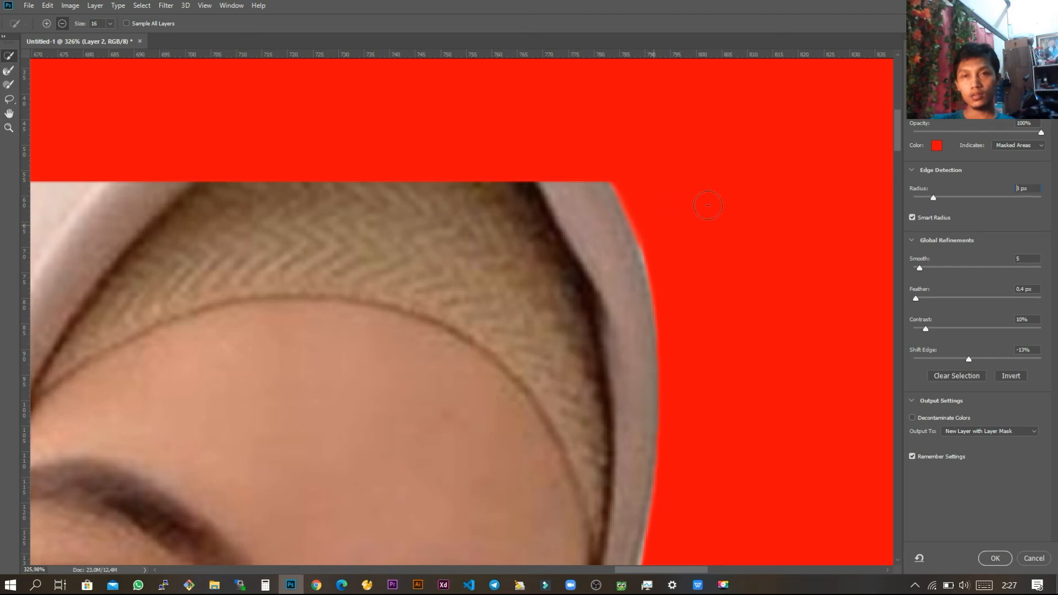
pyautogui.hotkey('ctrl', 'z')
pyautogui.moveTo(640, 192)
pyautogui.mouseDown()
pyautogui.moveTo(645, 206)
pyautogui.moveTo(651, 198)
pyautogui.mouseUp()
pyautogui.hotkey('ctrl', 'z')
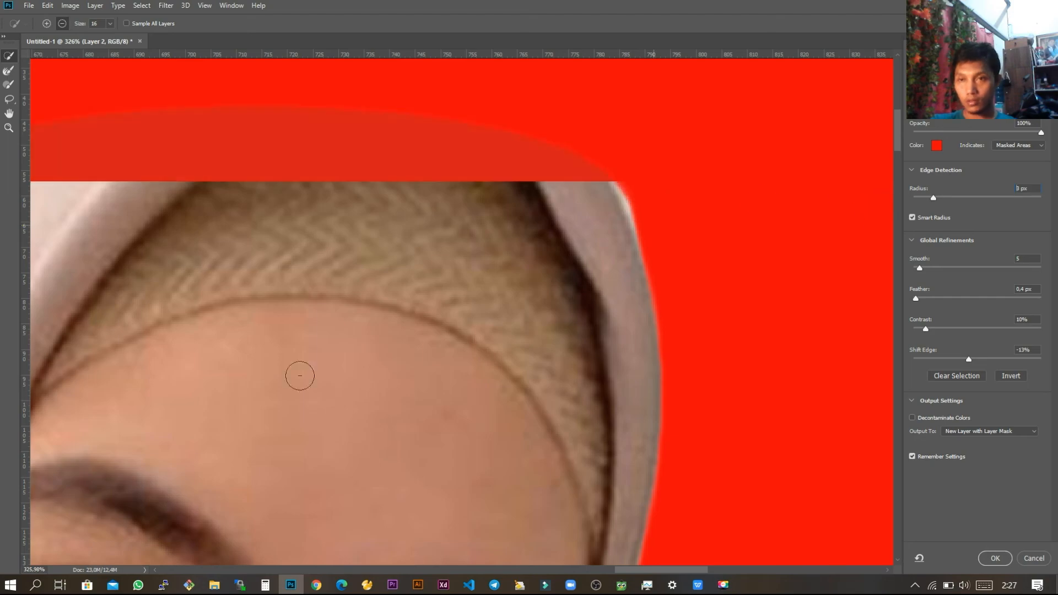
# Step: Set the edge detection radius to 2 px and subtract the excess area above and beside the headscarf from the selection
pyautogui.moveTo(935, 199); pyautogui.dragTo(930, 199)
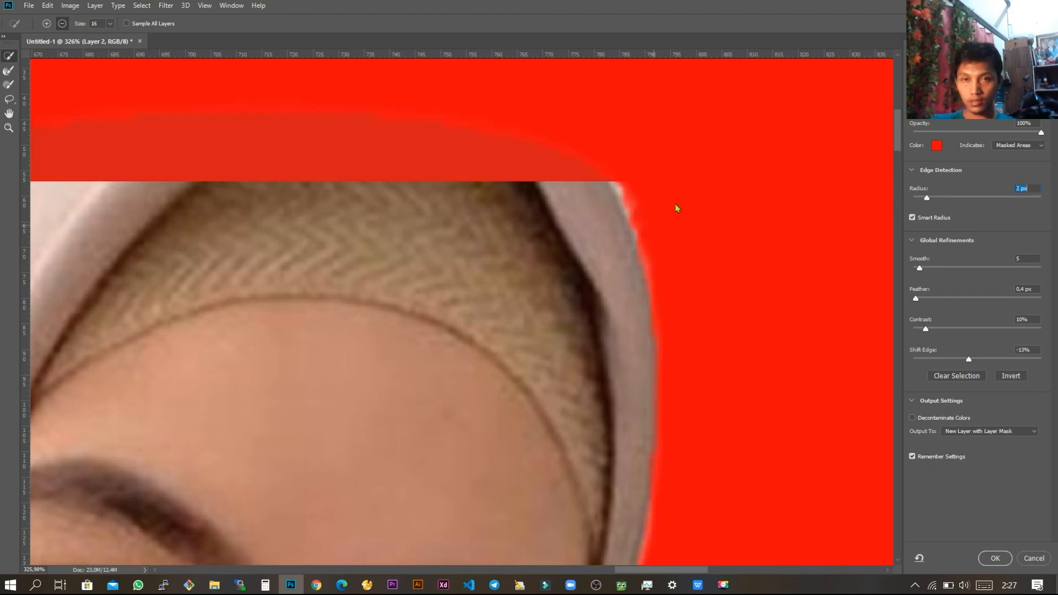
pyautogui.moveTo(646, 207); pyautogui.dragTo(672, 259)
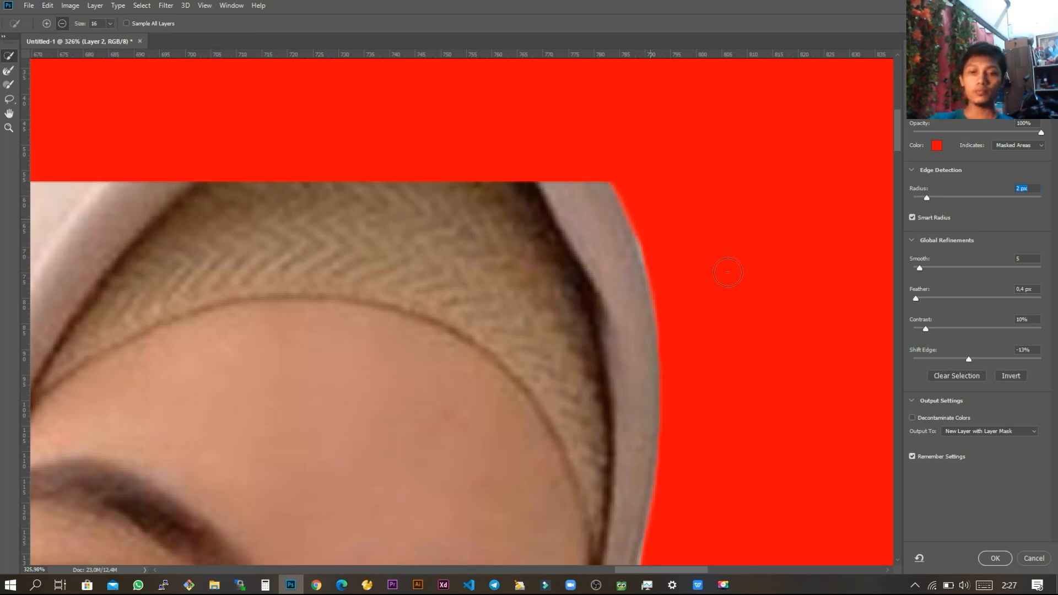
pyautogui.hotkey('ctrl', '-')
pyautogui.hotkey('ctrl', '-')
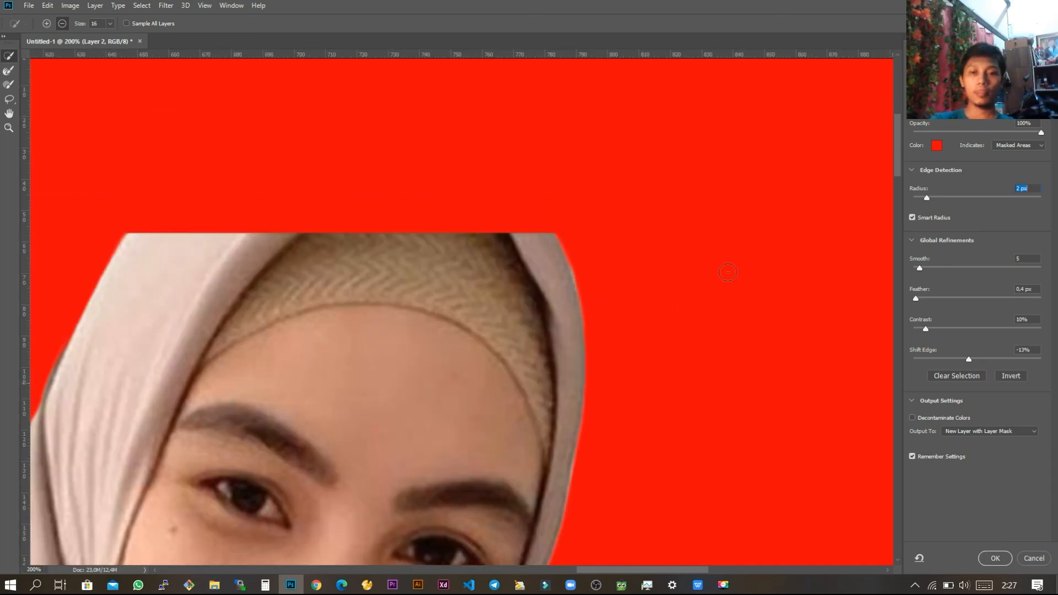
pyautogui.hotkey('ctrl', '0')
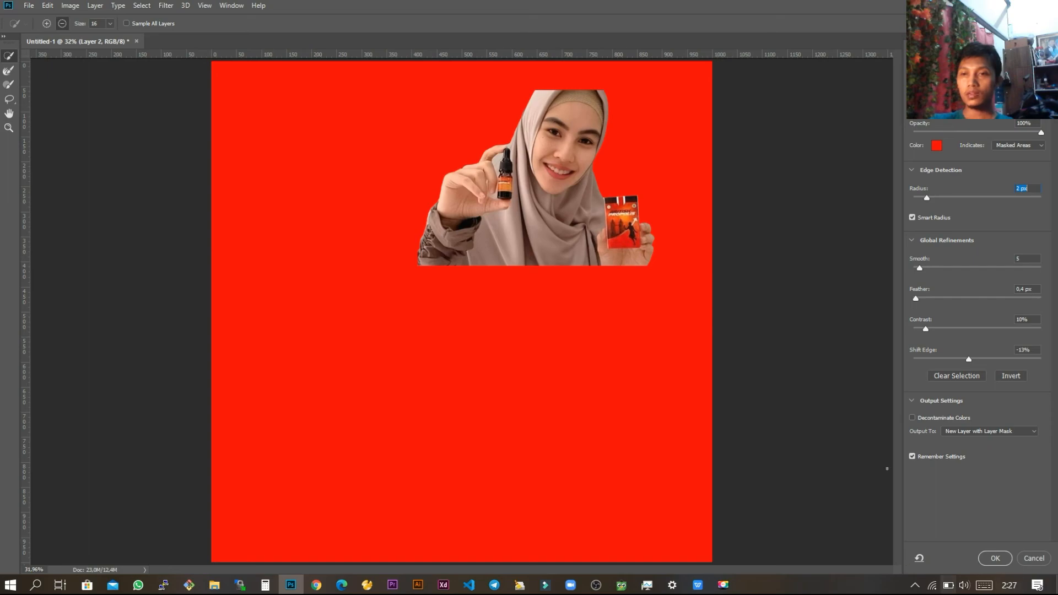
# Step: Output the refined selection as a new layer with a layer mask
pyautogui.click(985, 437)
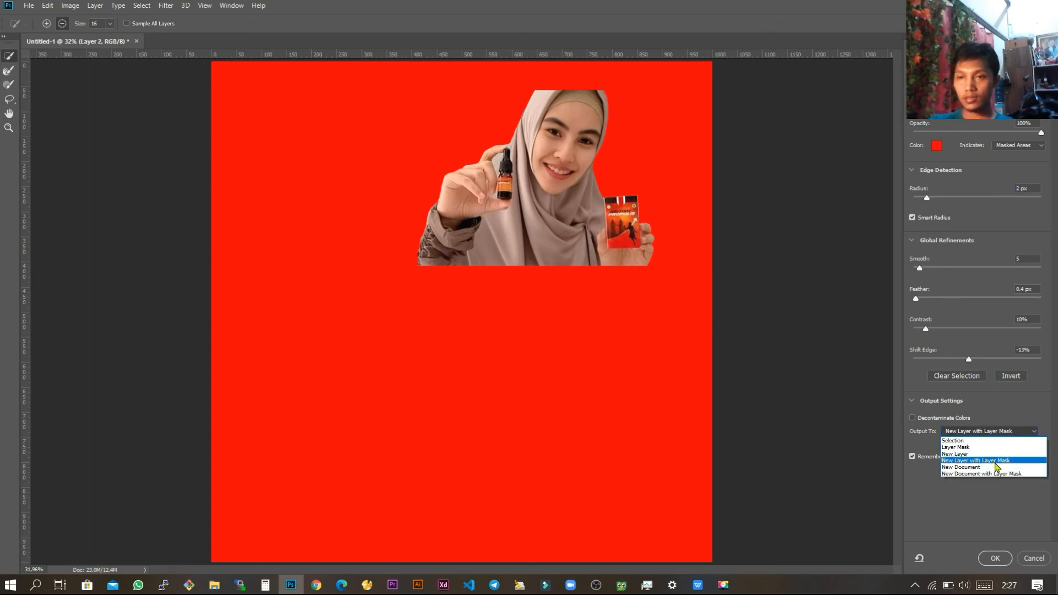
pyautogui.click(1020, 433)
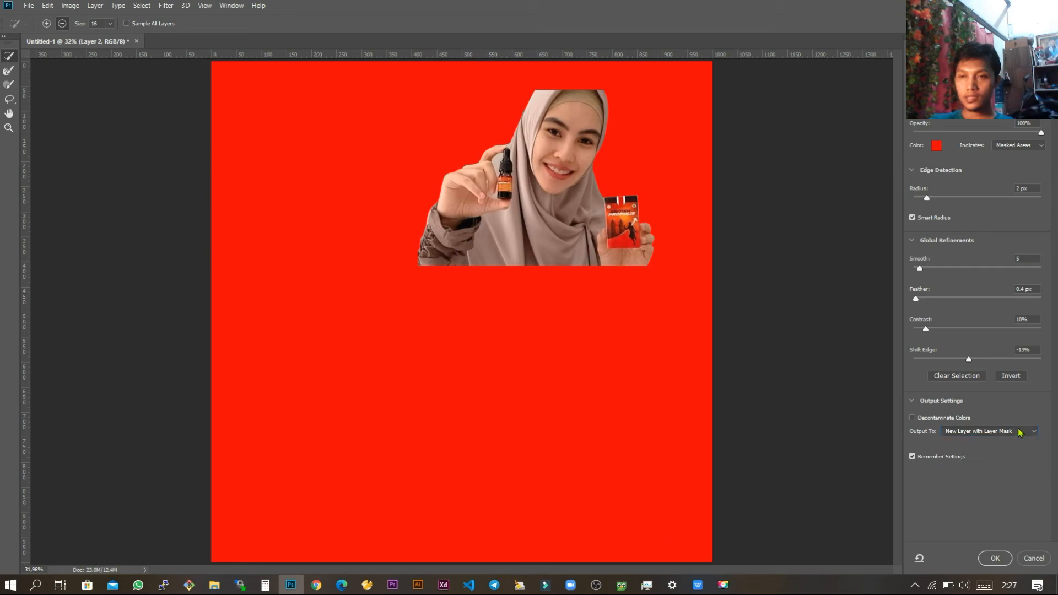
pyautogui.click(995, 558)
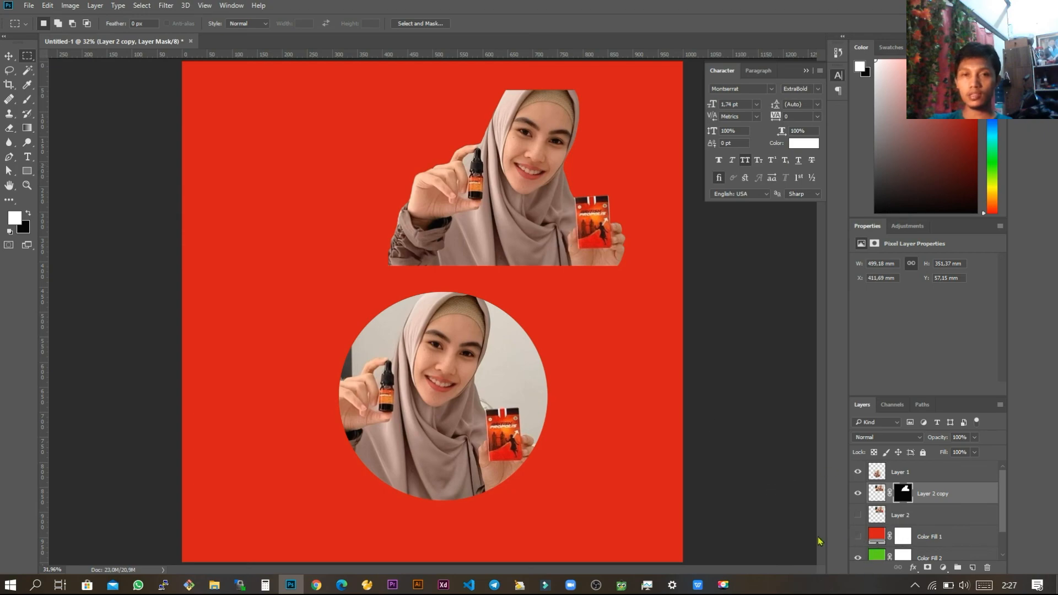
# Step: Hide the Color Fill 1 layer and move the masked cutout to just above the circular photo
pyautogui.click(858, 536)
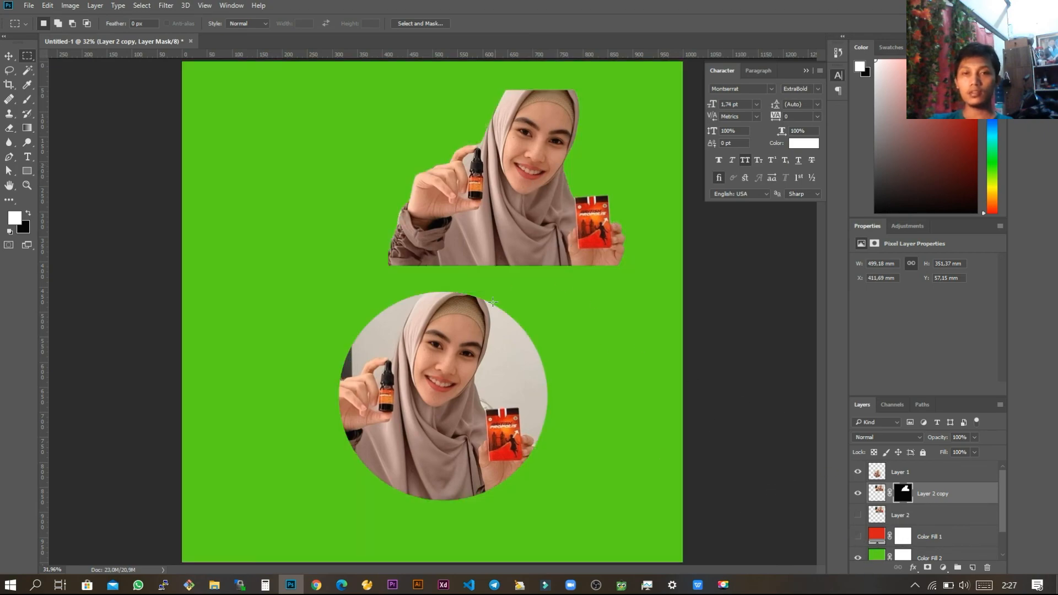
pyautogui.press('v')
pyautogui.moveTo(502, 201)
pyautogui.mouseDown()
pyautogui.moveTo(452, 242)
pyautogui.moveTo(381, 333)
pyautogui.moveTo(481, 200)
pyautogui.mouseUp()
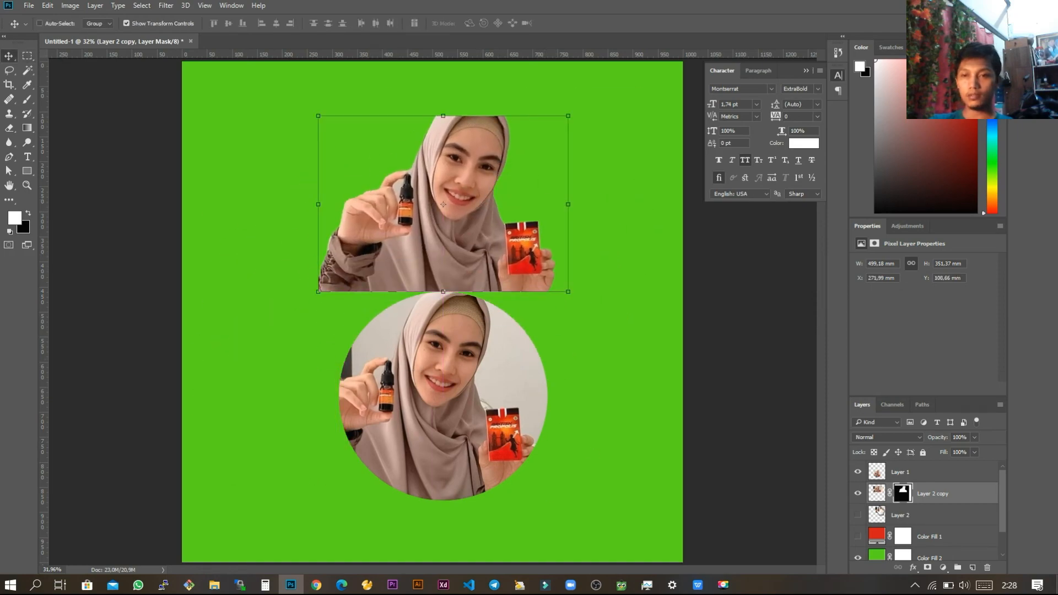
# Step: Hide Layer 1, move the cutout to the canvas's lower-left corner and enlarge it to about 876 × 616 mm
pyautogui.click(857, 472)
pyautogui.scroll(-2, 464, 253)
pyautogui.moveTo(461, 280); pyautogui.dragTo(371, 490)
pyautogui.moveTo(433, 376); pyautogui.dragTo(587, 264)
pyautogui.press('Return')
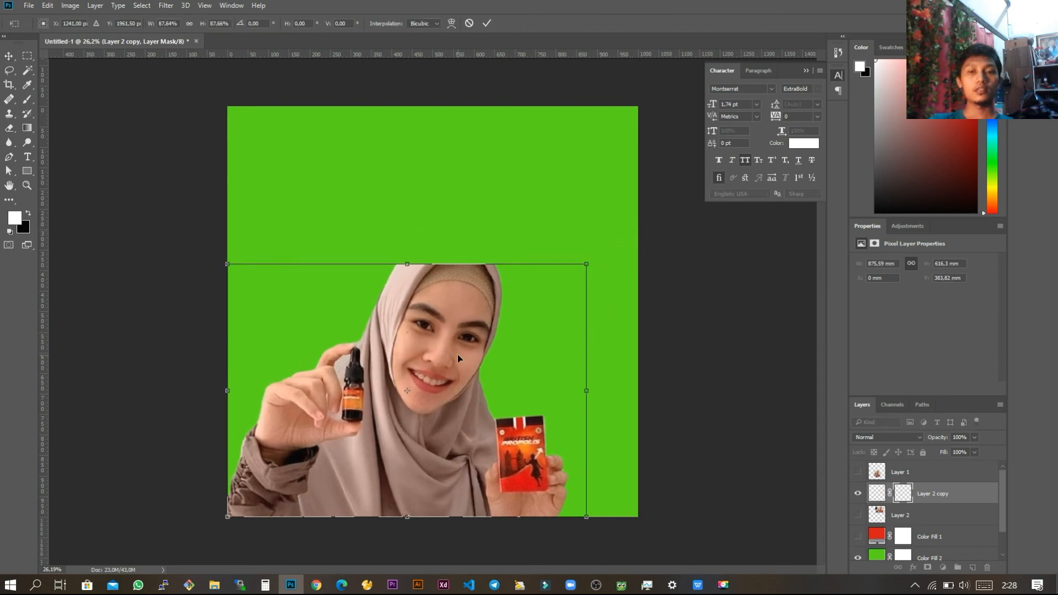
# Step: Apply the cutout's transform and view slide 7, "MENGGANTI BACKGROUND", of PRESENTASI DESIGN.pptx in WPS Office
pyautogui.press('Return')
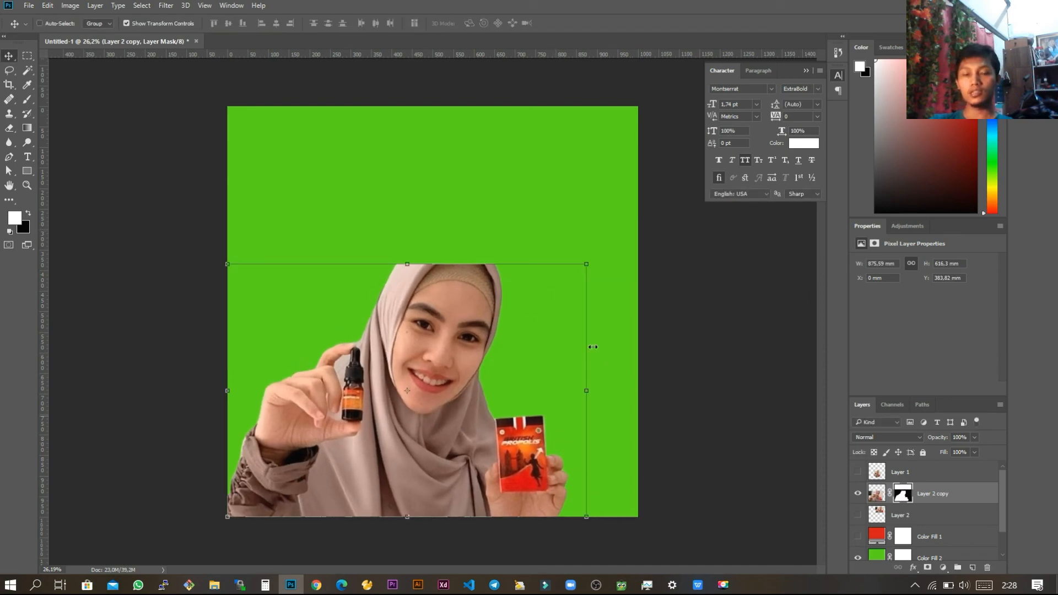
pyautogui.hotkey('alt', 'Tab')
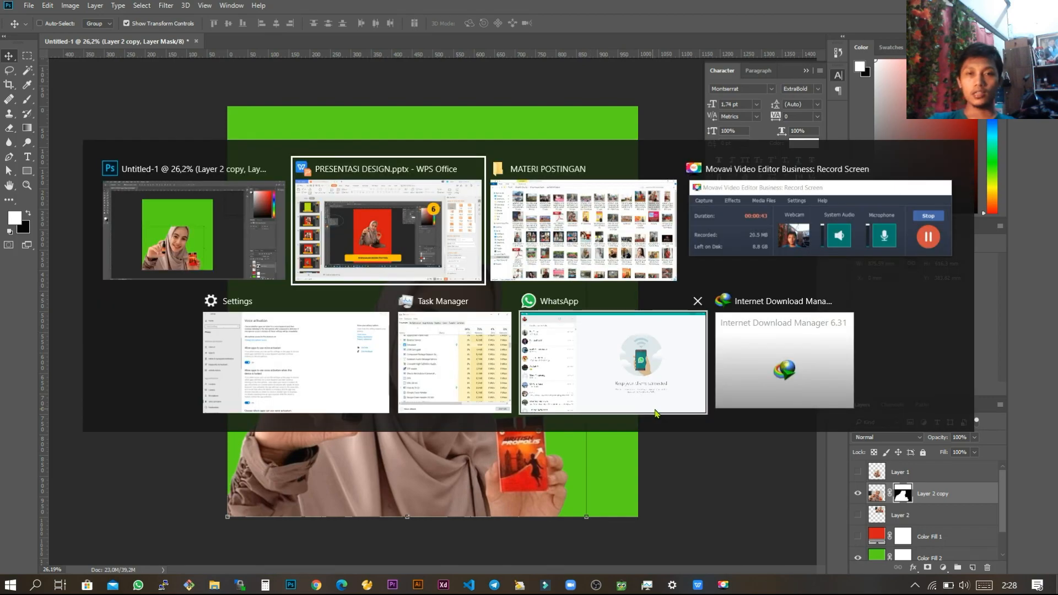
pyautogui.scroll(-2, 102, 457)
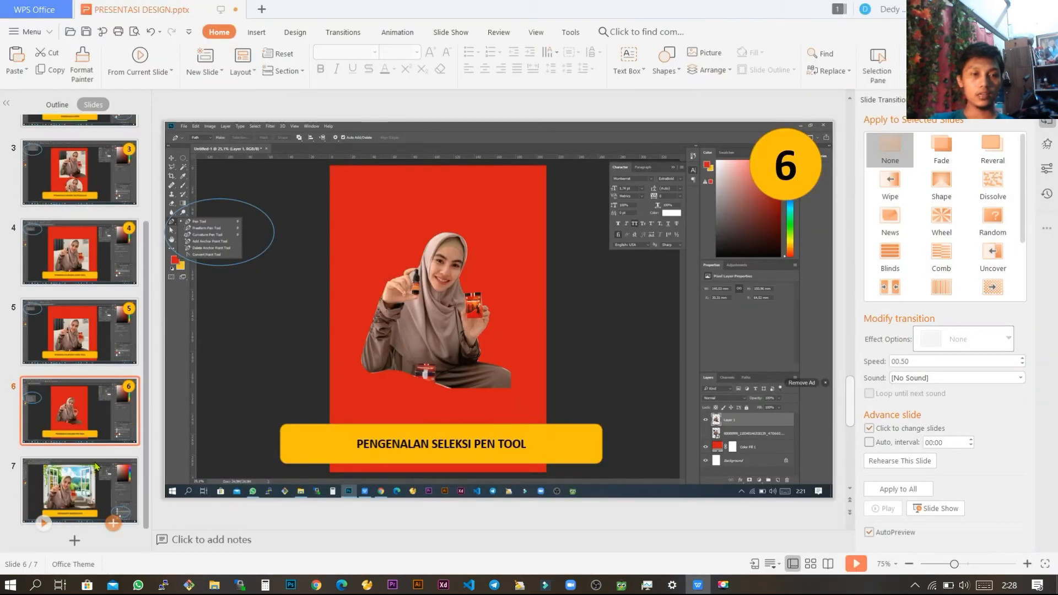
pyautogui.click(98, 486)
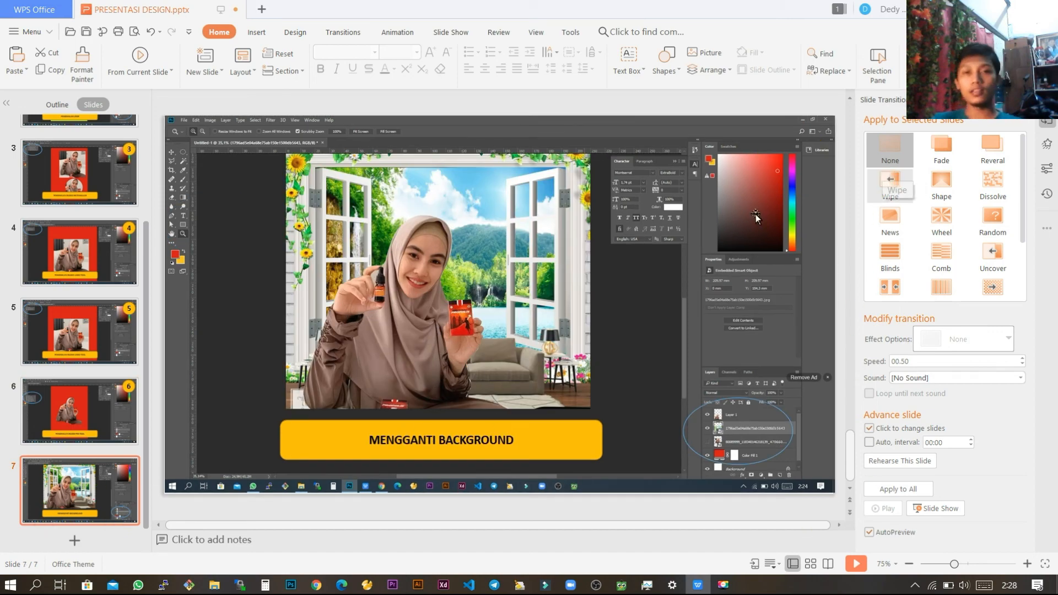
pyautogui.hotkey('alt', 'Tab')
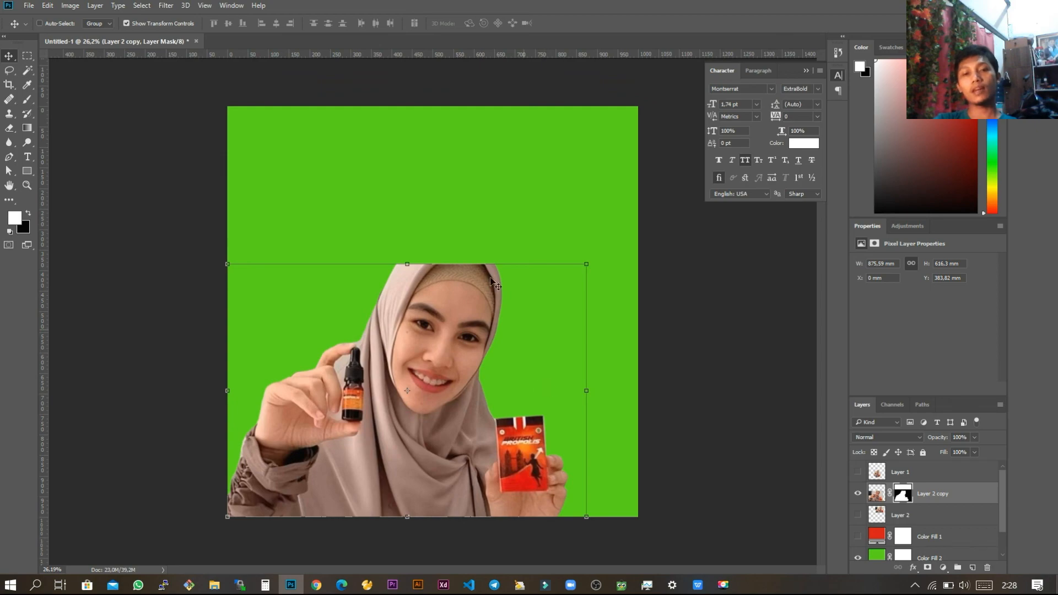
# Step: Place the window landscape image 1796ad5e04a68e75ab150e1500db5643.jpg from the Pictures folder into the Photoshop document
pyautogui.click(215, 584)
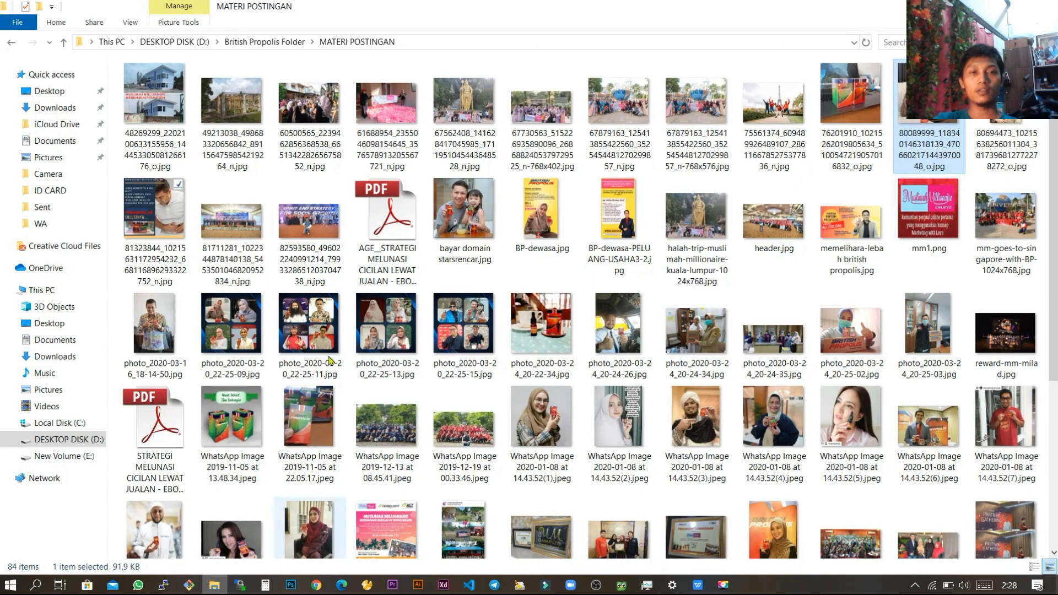
pyautogui.click(55, 157)
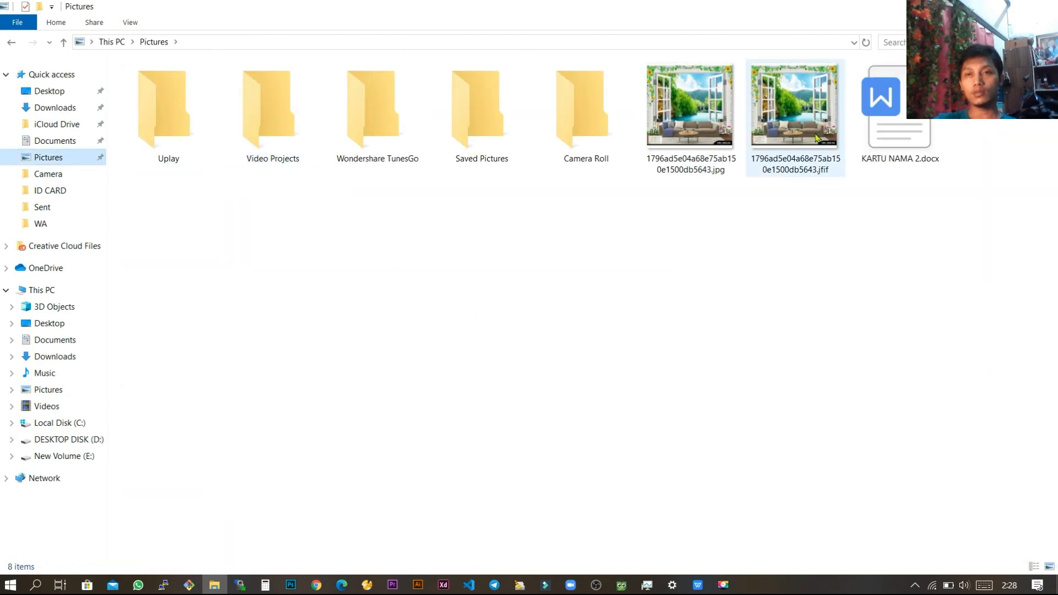
pyautogui.click(794, 107)
pyautogui.moveTo(689, 106); pyautogui.dragTo(422, 398)
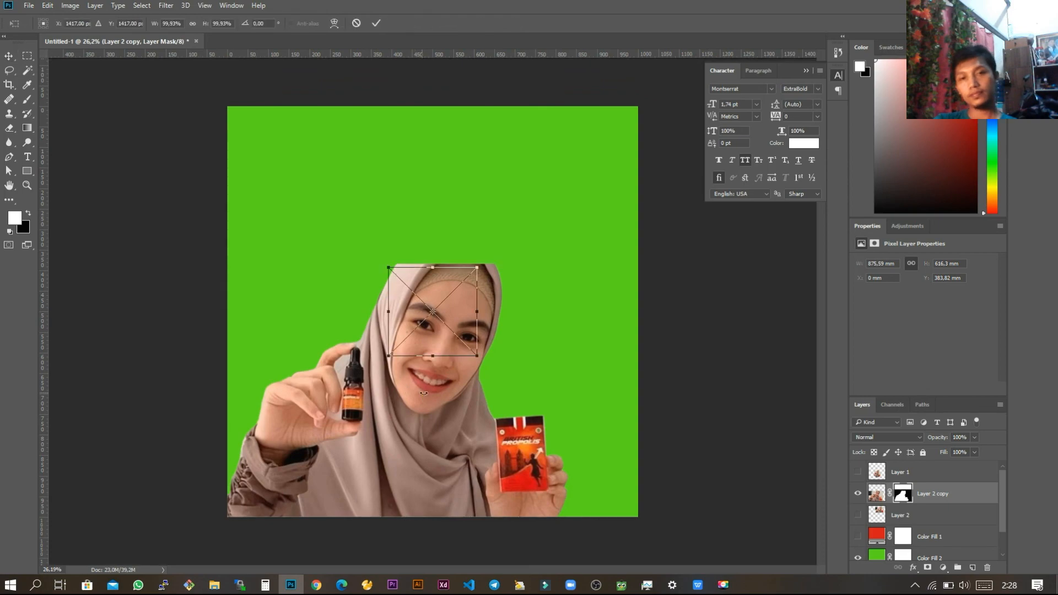
pyautogui.press('Return')
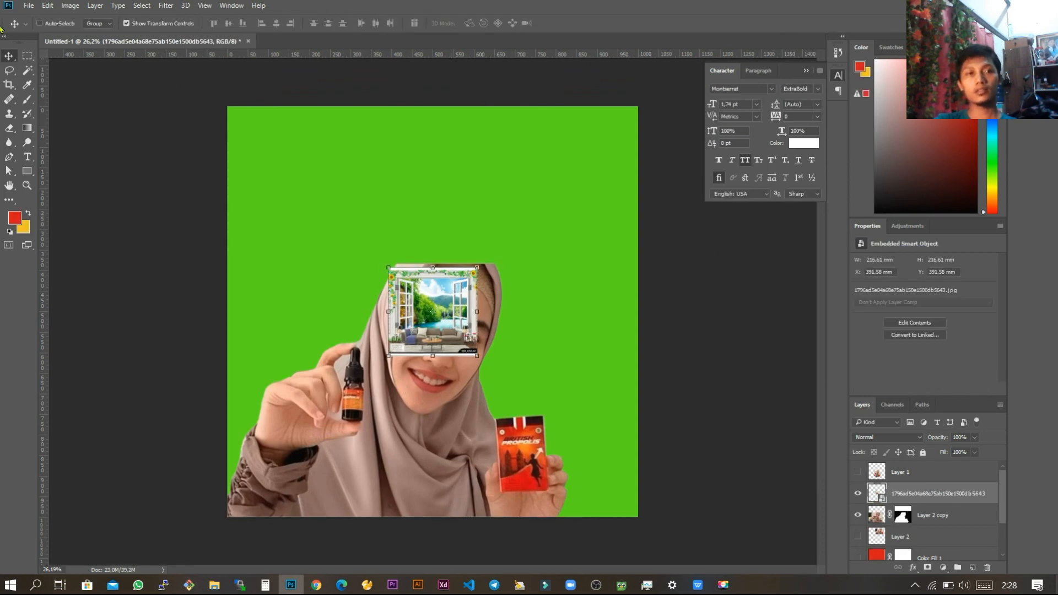
# Step: Enlarge the placed window image to about 1089 × 1089 mm to cover the canvas and move its layer below Layer 2 copy
pyautogui.moveTo(469, 304); pyautogui.dragTo(306, 133)
pyautogui.moveTo(321, 189); pyautogui.dragTo(671, 552)
pyautogui.press('Return')
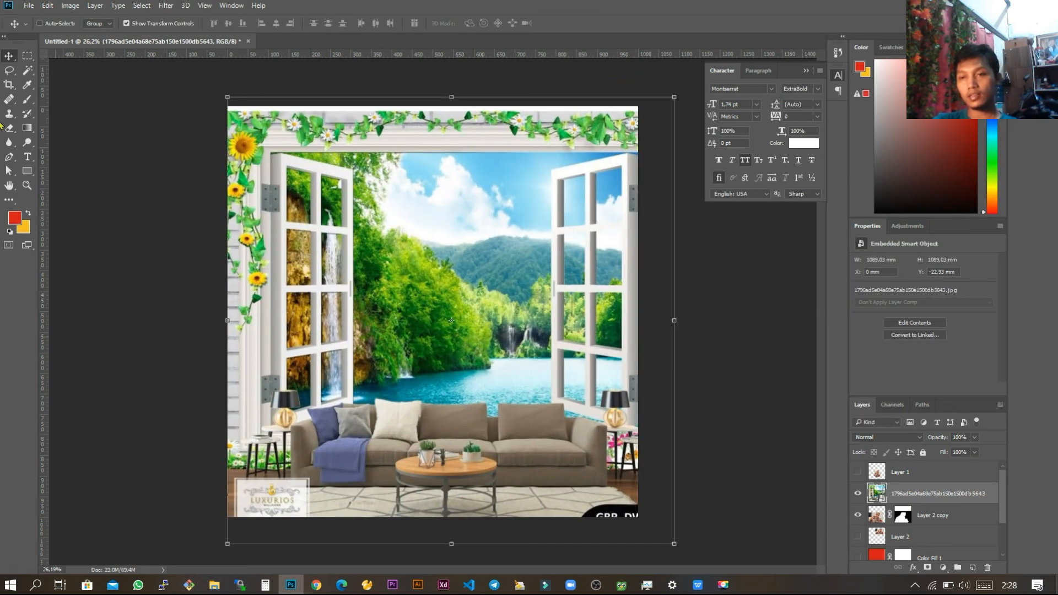
pyautogui.moveTo(982, 501); pyautogui.dragTo(982, 522)
pyautogui.press('z')
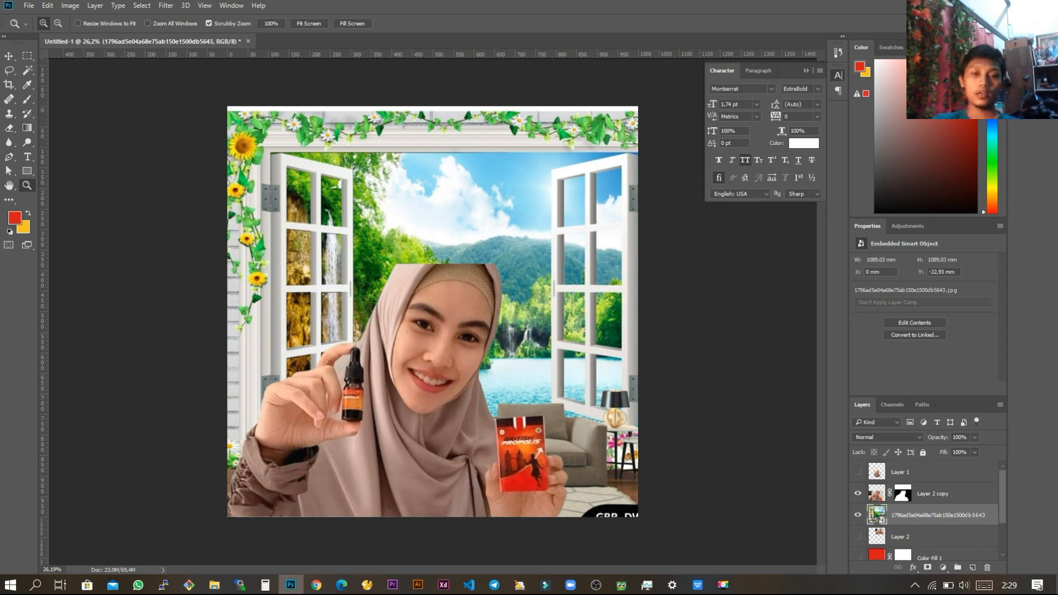
# Step: Switch to Chrome and open youtube.com
pyautogui.click(317, 589)
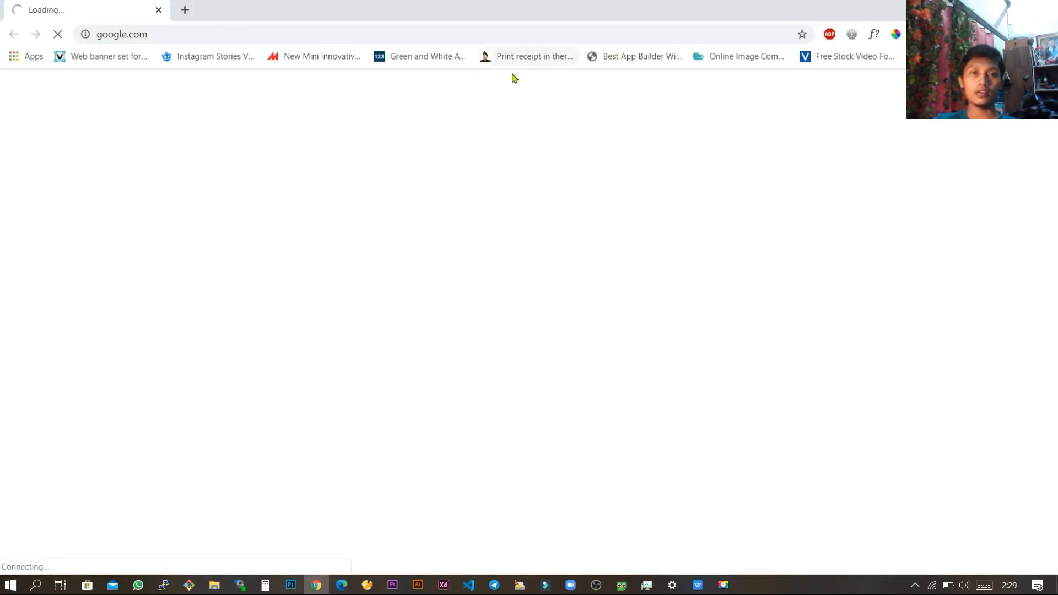
pyautogui.hotkey('alt', 'Tab')
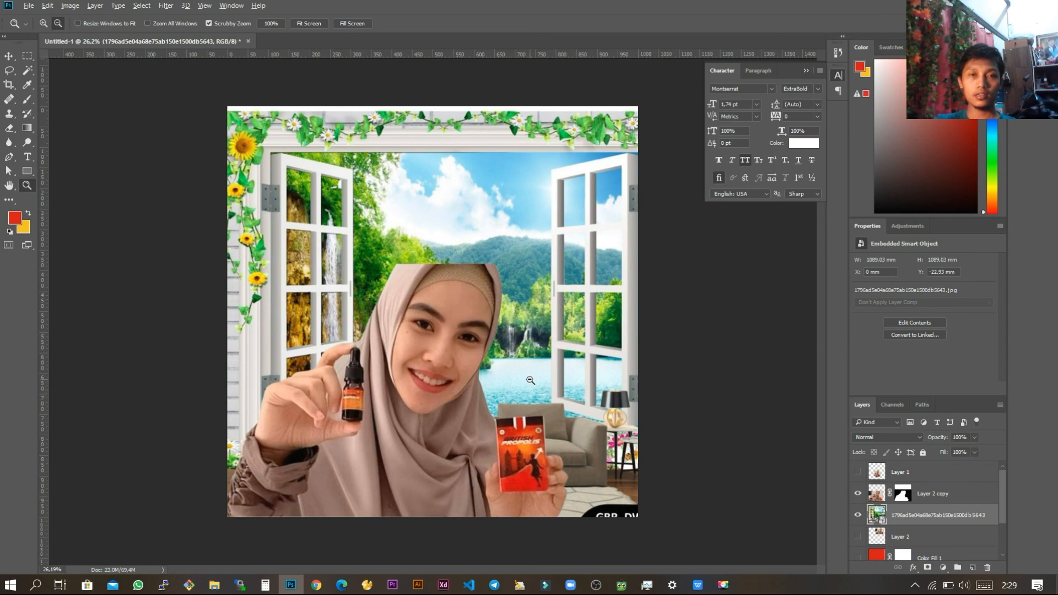
pyautogui.hotkey('alt', 'Tab')
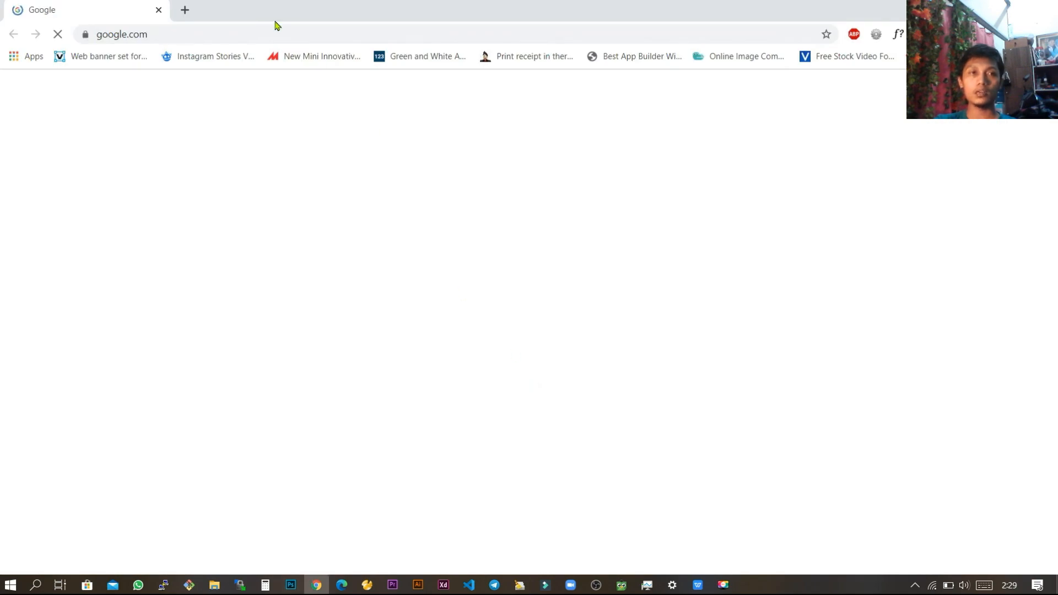
pyautogui.click(232, 32)
pyautogui.write('you')
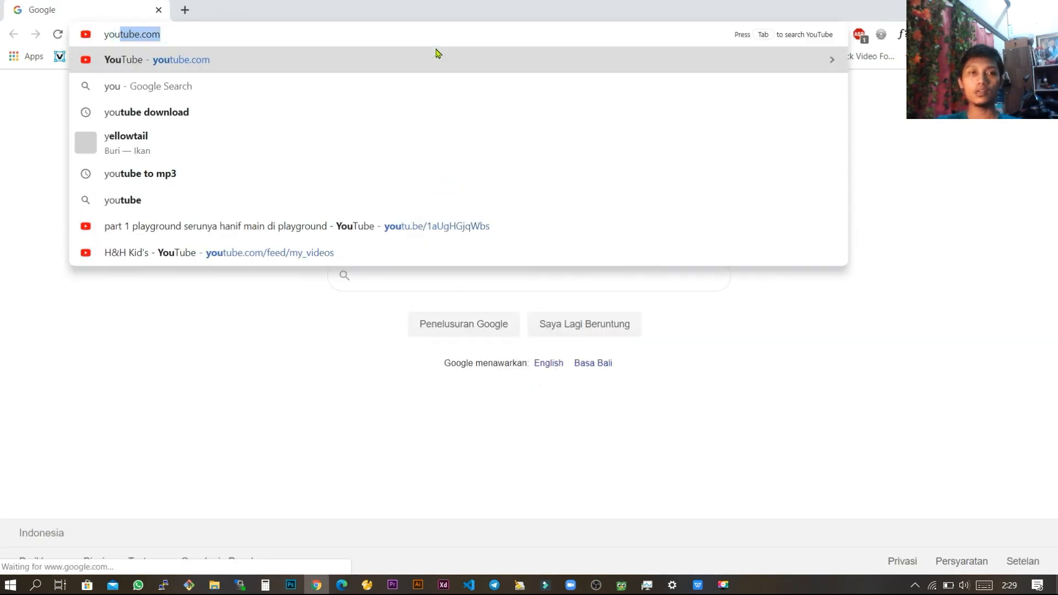
pyautogui.press('Return')
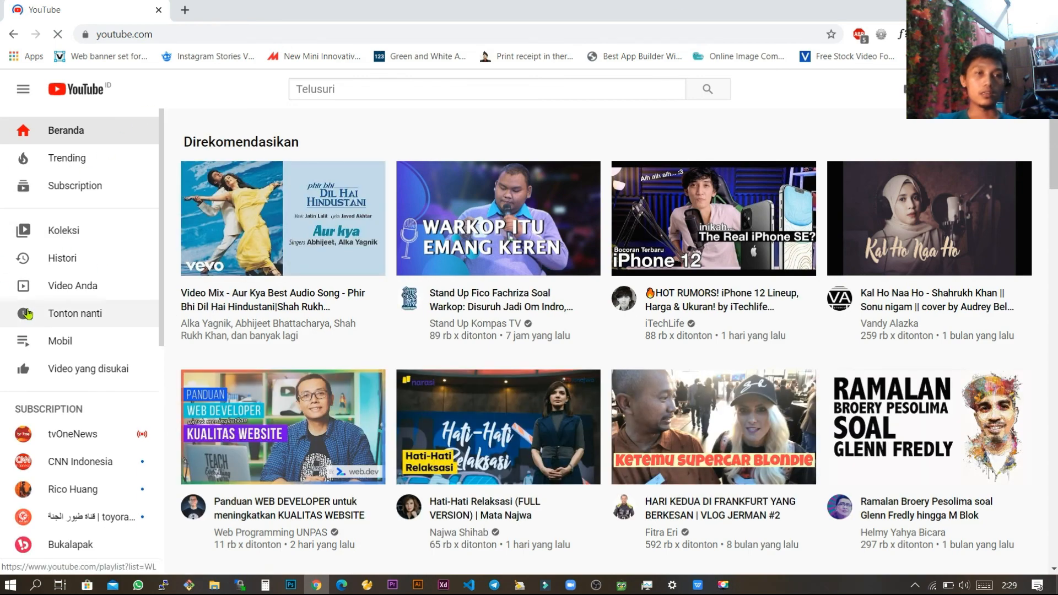
# Step: View the signed-in account's own YouTube channel page, point out the channel name and return to Photoshop
pyautogui.moveTo(889, 208)
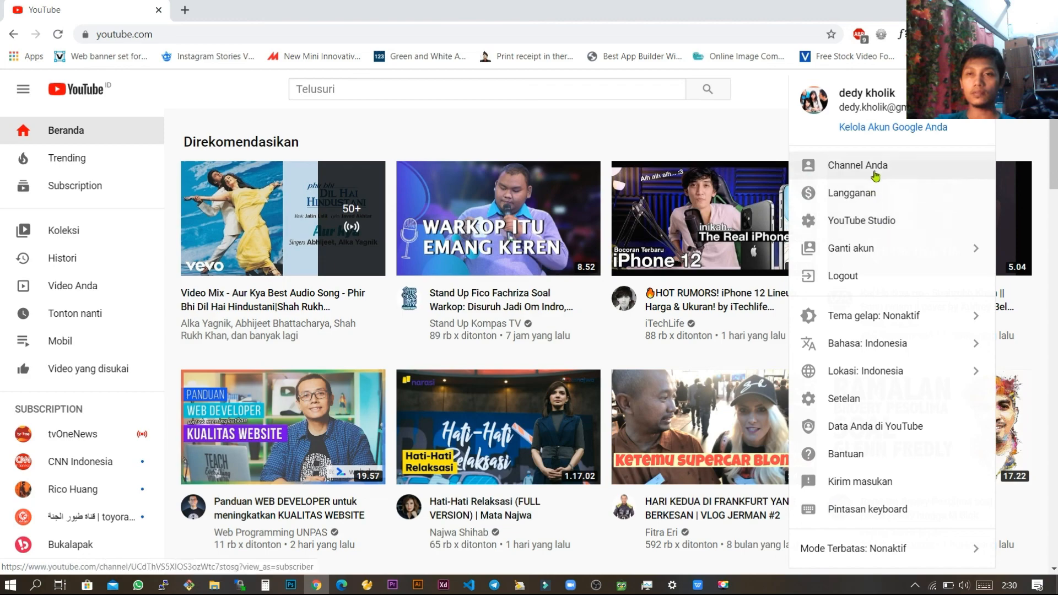
pyautogui.click(875, 170)
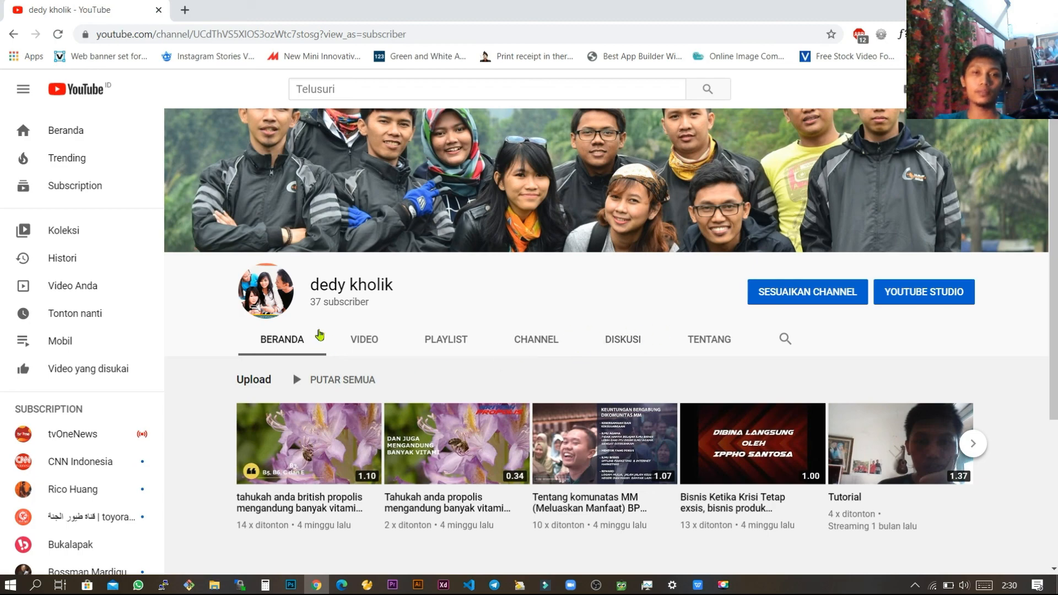
pyautogui.moveTo(308, 287); pyautogui.dragTo(381, 286)
pyautogui.click(409, 286)
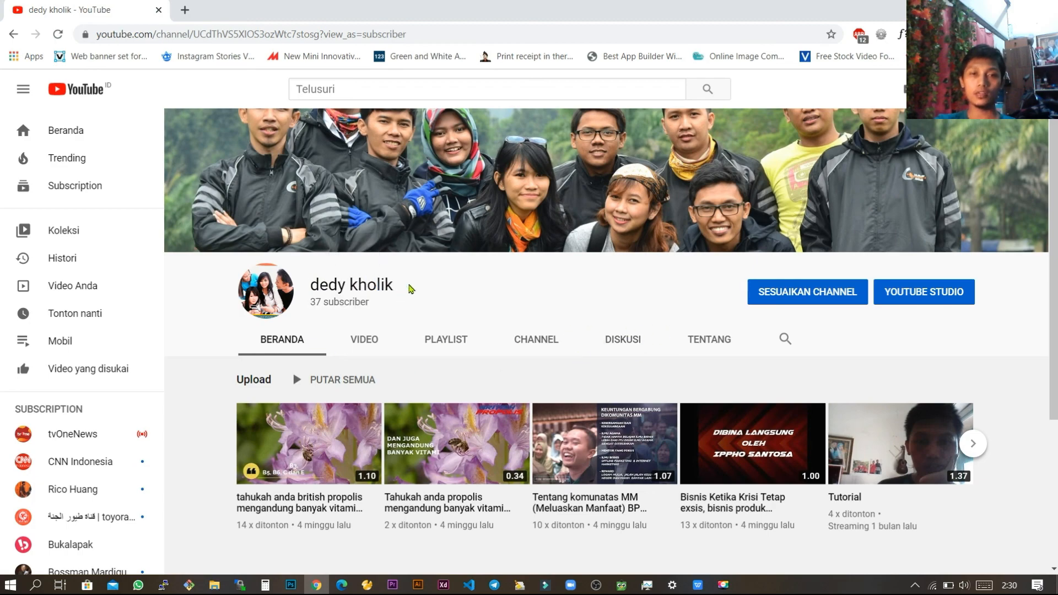
pyautogui.hotkey('alt', 'Tab')
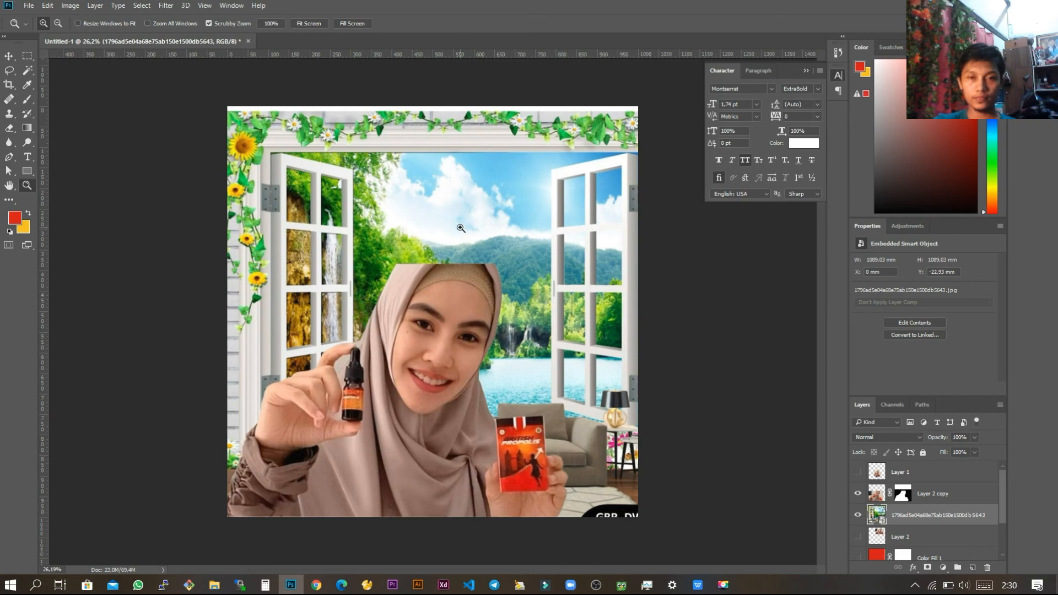
pyautogui.click(723, 586)
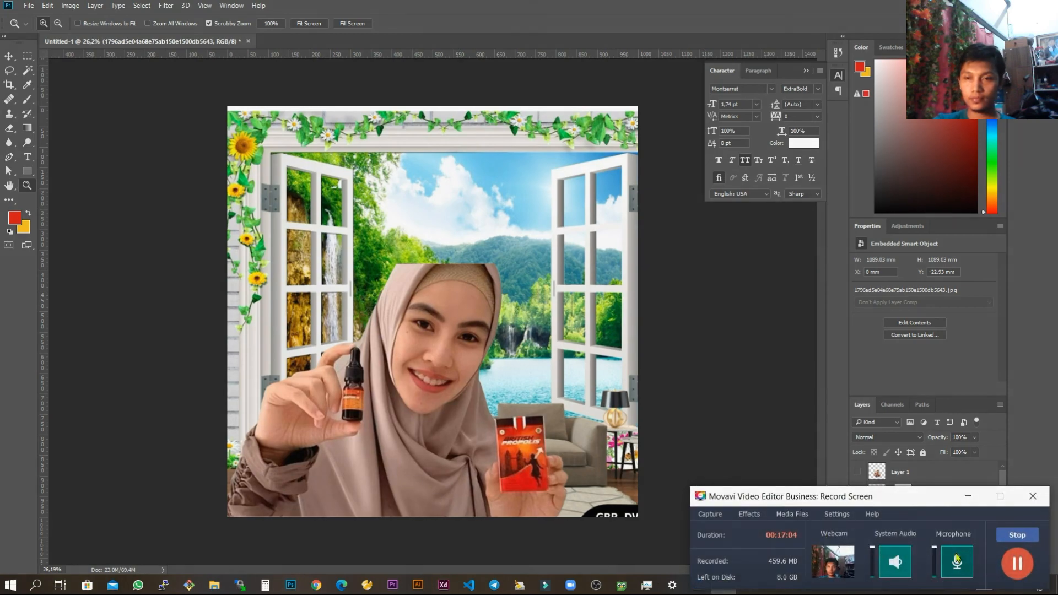